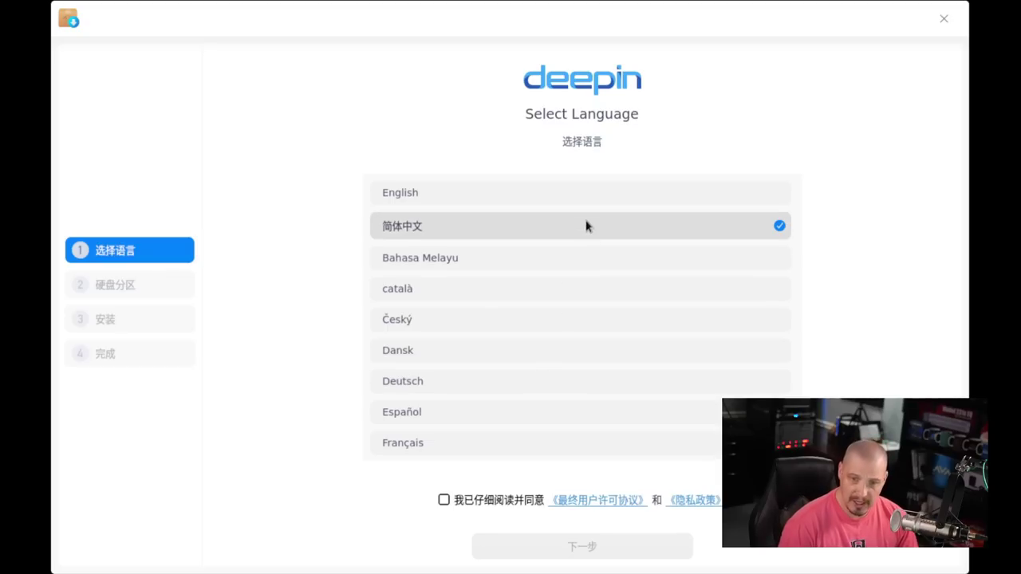
Step: Choose English, accept the license agreement, and continue past the virtual-machine note
{"action": "left_click", "coordinate": [528, 201]}
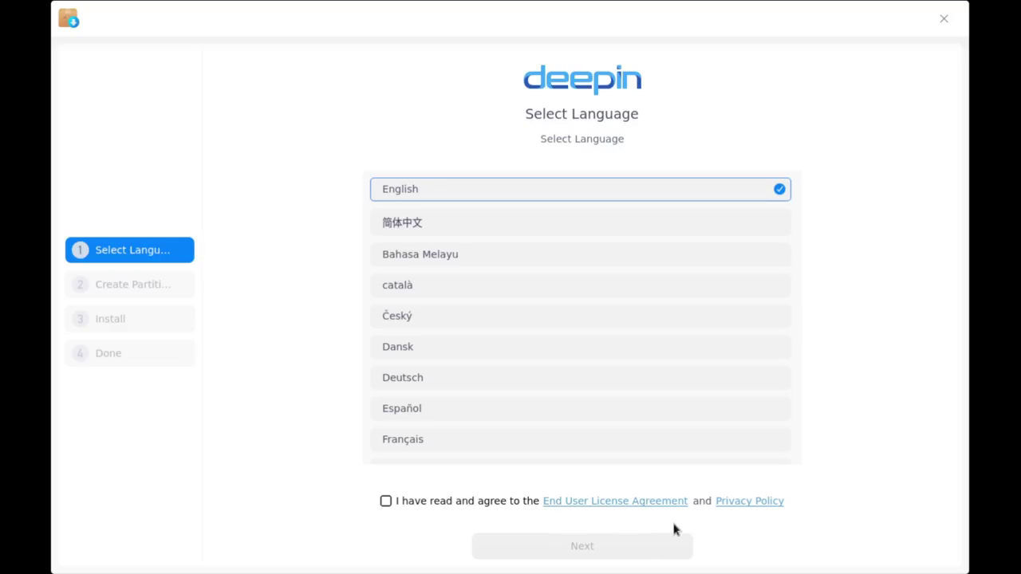
{"action": "left_click", "coordinate": [386, 501]}
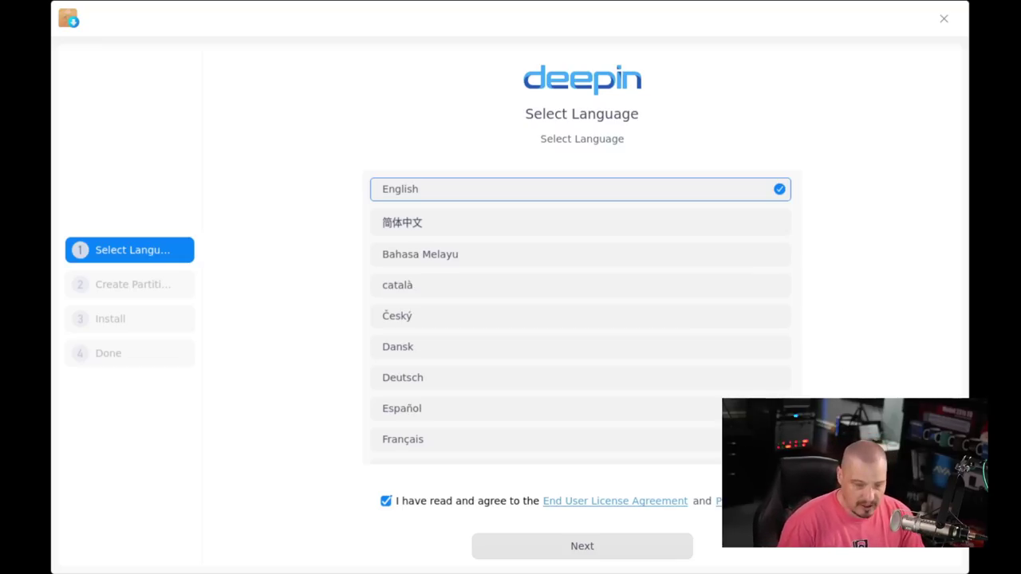
{"action": "left_click", "coordinate": [650, 547]}
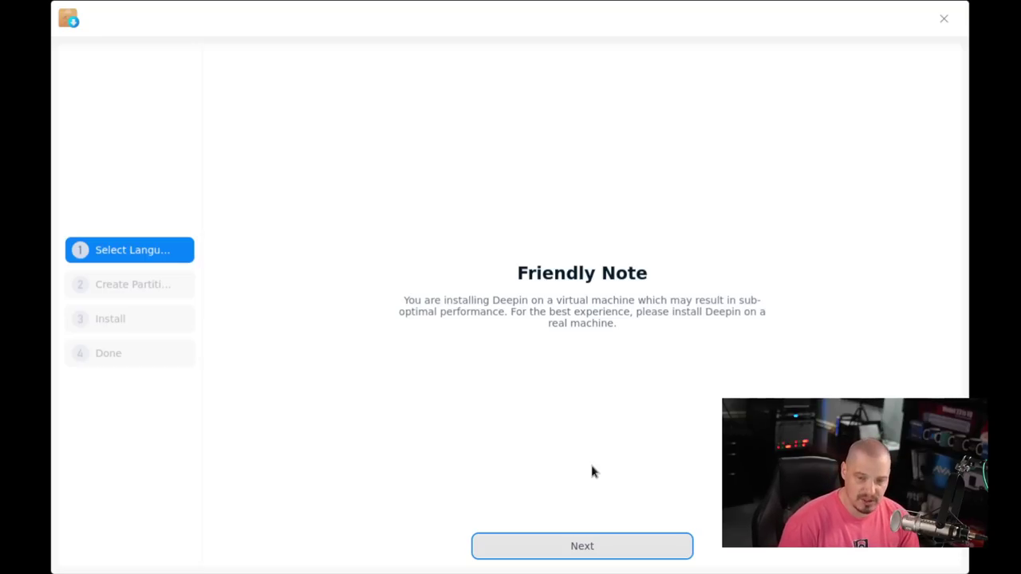
{"action": "left_click", "coordinate": [605, 547]}
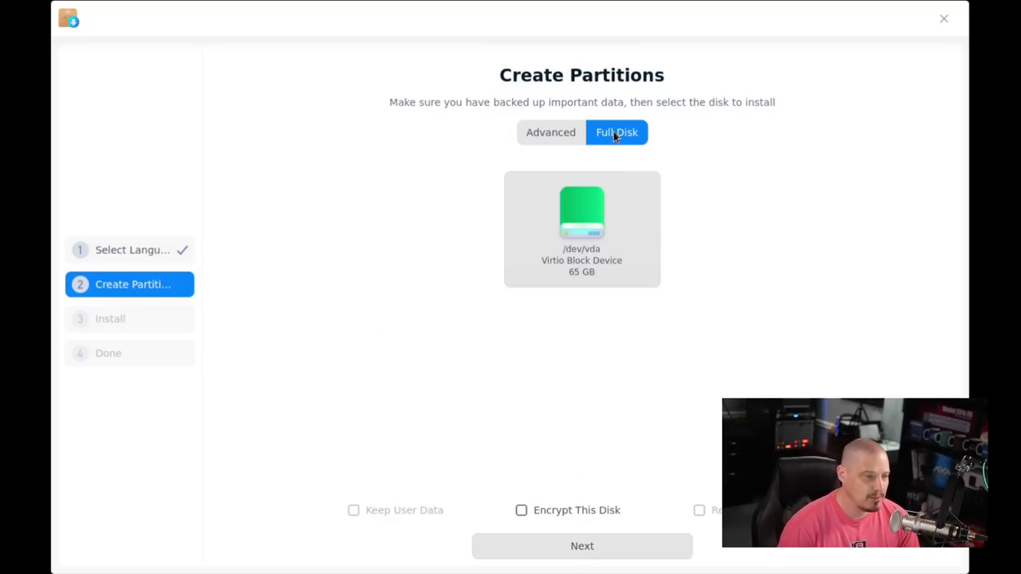
Step: Select the 65 GB /dev/vda disk for a Full Disk install with encryption enabled
{"action": "left_click", "coordinate": [574, 242]}
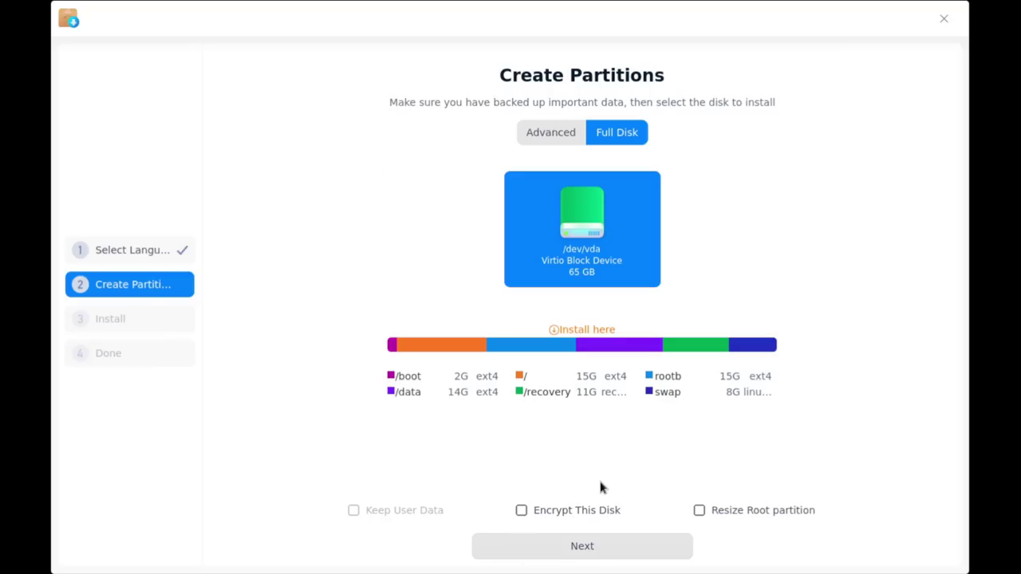
{"action": "left_click", "coordinate": [521, 510]}
{"action": "left_click", "coordinate": [594, 548]}
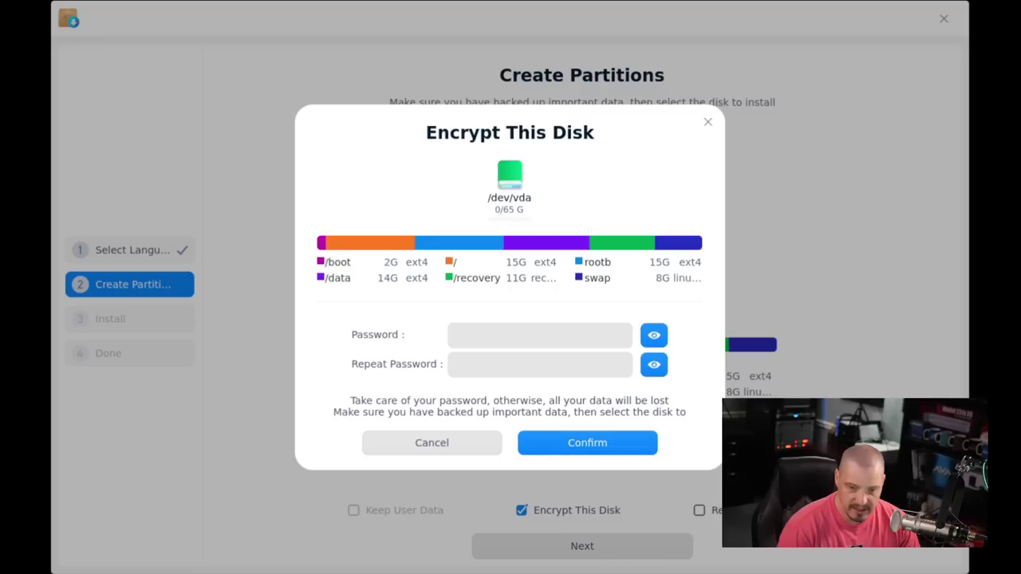
Step: Set and confirm the disk encryption password, skip the restore backup, and start installing
{"action": "left_click", "coordinate": [495, 335]}
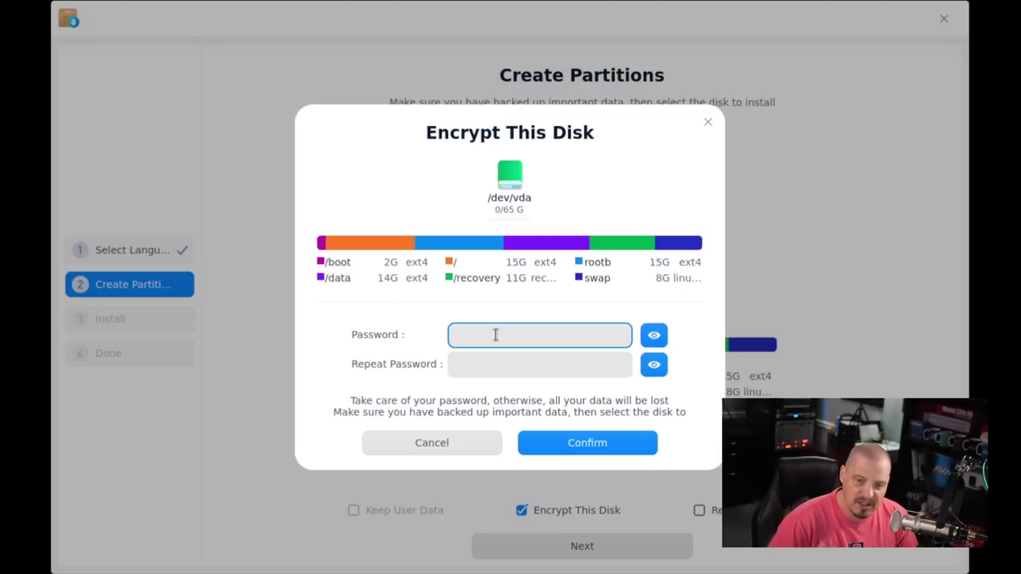
{"action": "left_click", "coordinate": [473, 365]}
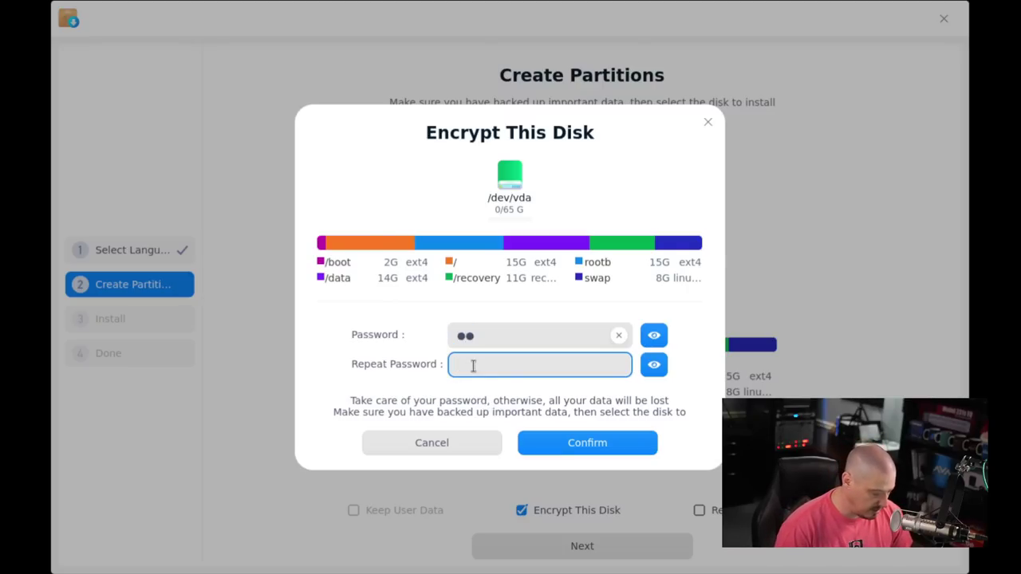
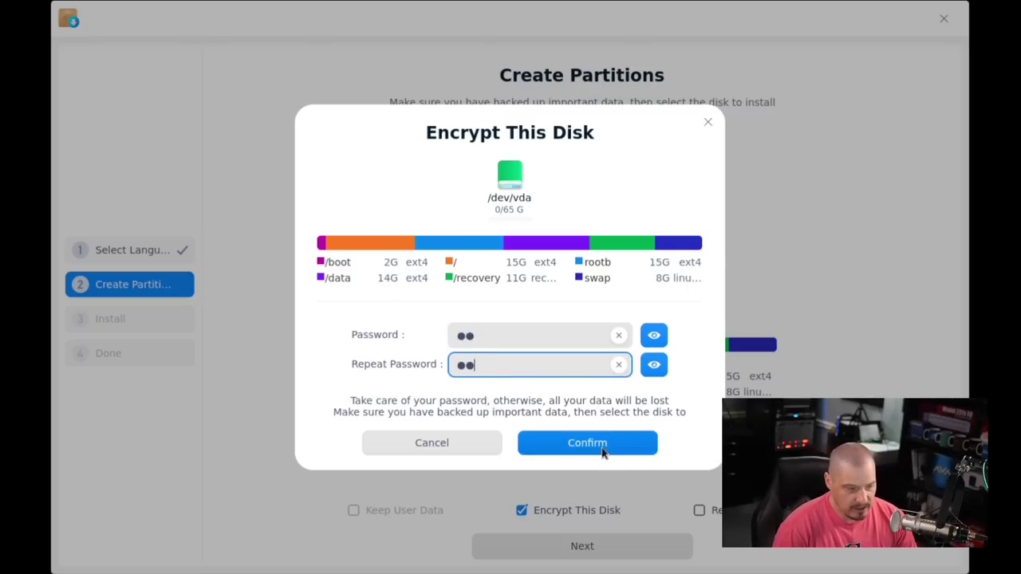
{"action": "left_click", "coordinate": [599, 447]}
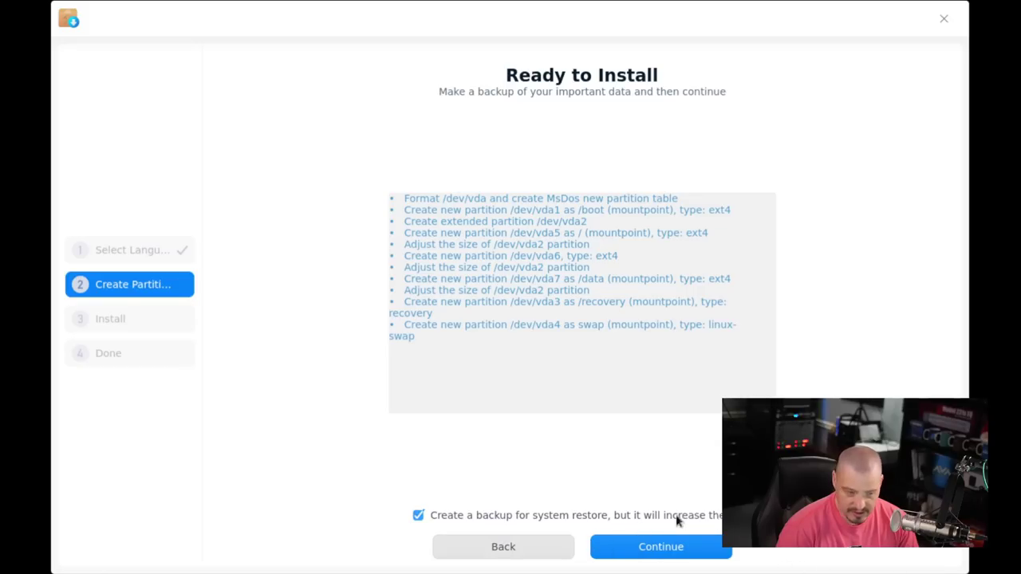
{"action": "left_click", "coordinate": [417, 516]}
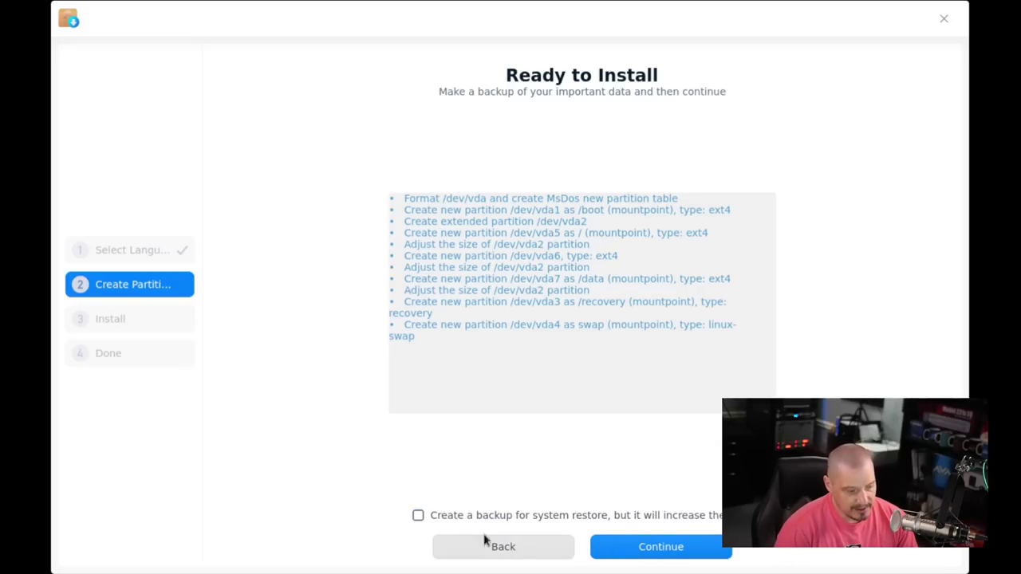
{"action": "left_click", "coordinate": [674, 560]}
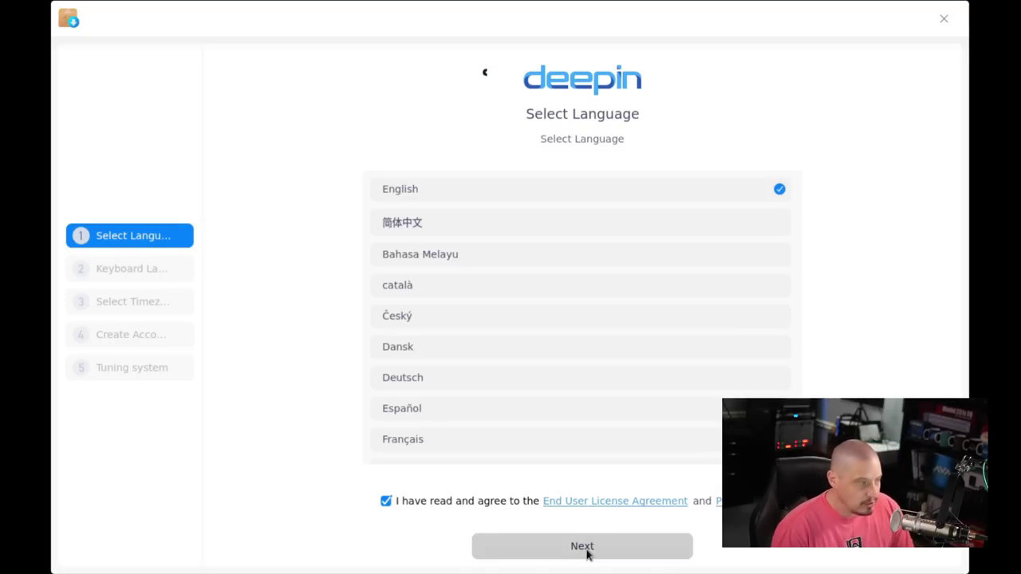
Step: Keep English and the English (US) layout, then pick Chicago as the timezone
{"action": "left_click", "coordinate": [593, 544]}
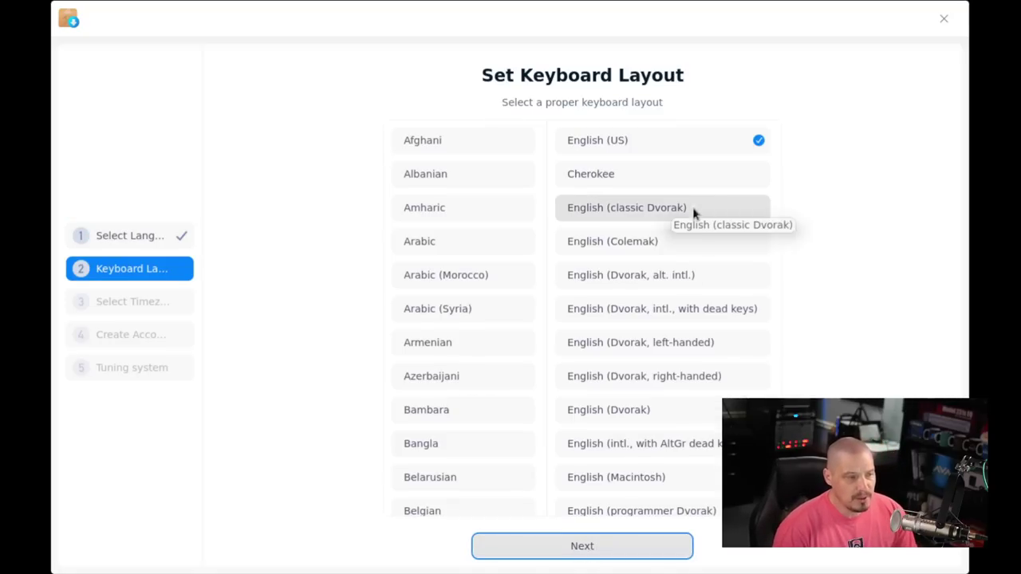
{"action": "left_click", "coordinate": [585, 550]}
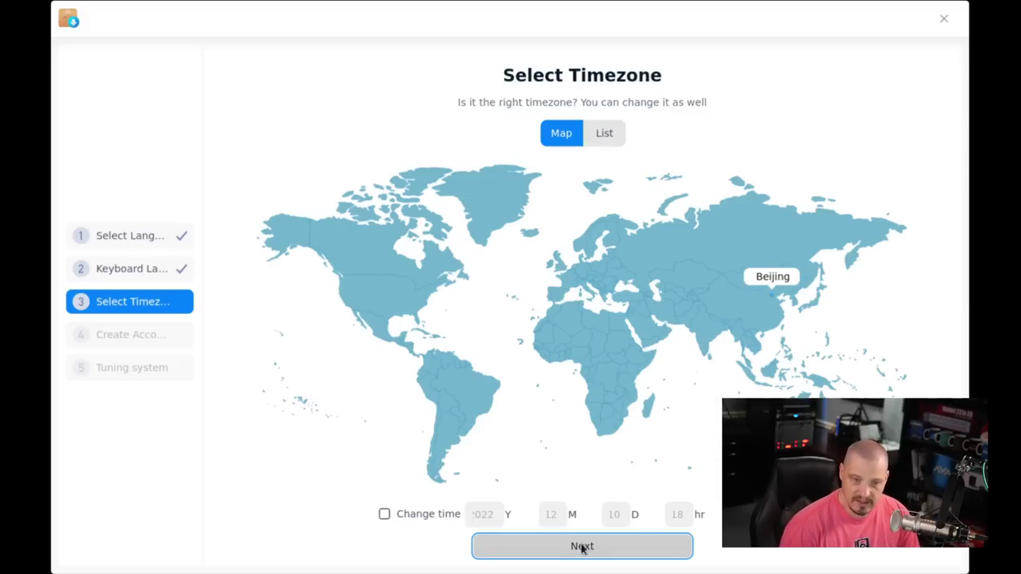
{"action": "left_click", "coordinate": [393, 292]}
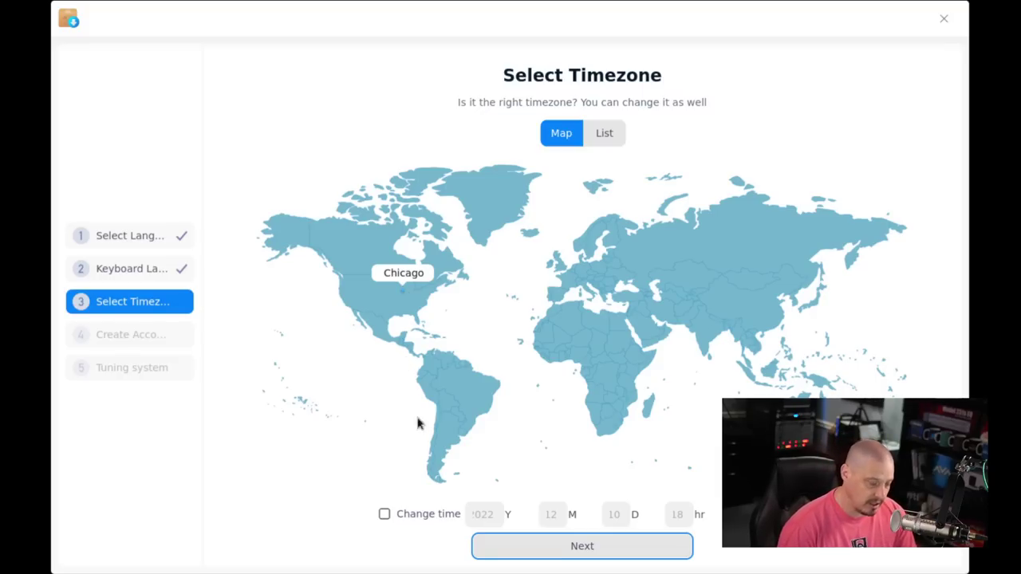
Step: Enter a short username, computer name dt-virt, and the account password twice
{"action": "left_click", "coordinate": [580, 547]}
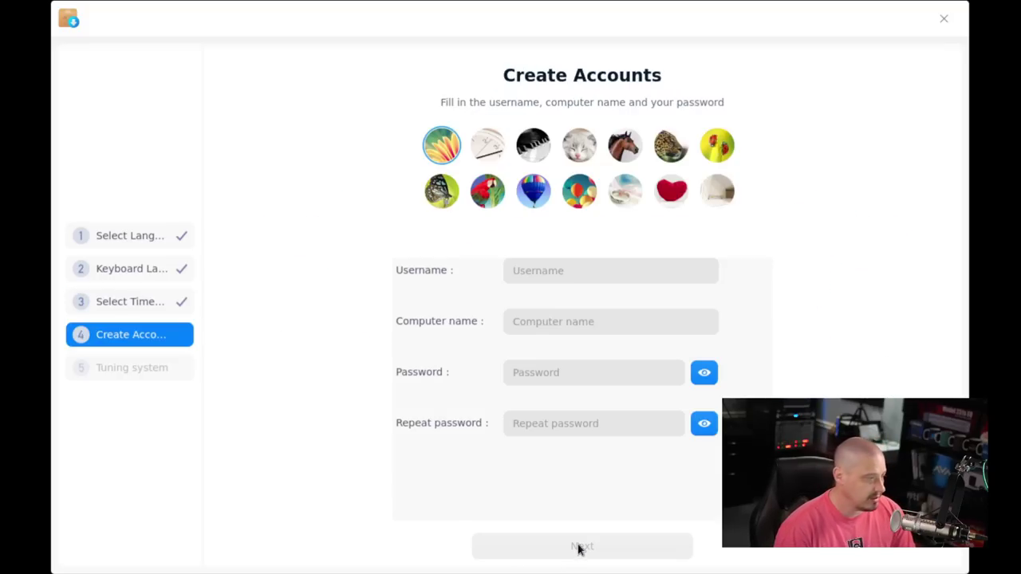
{"action": "left_click", "coordinate": [553, 269]}
{"action": "type", "text": "dt"}
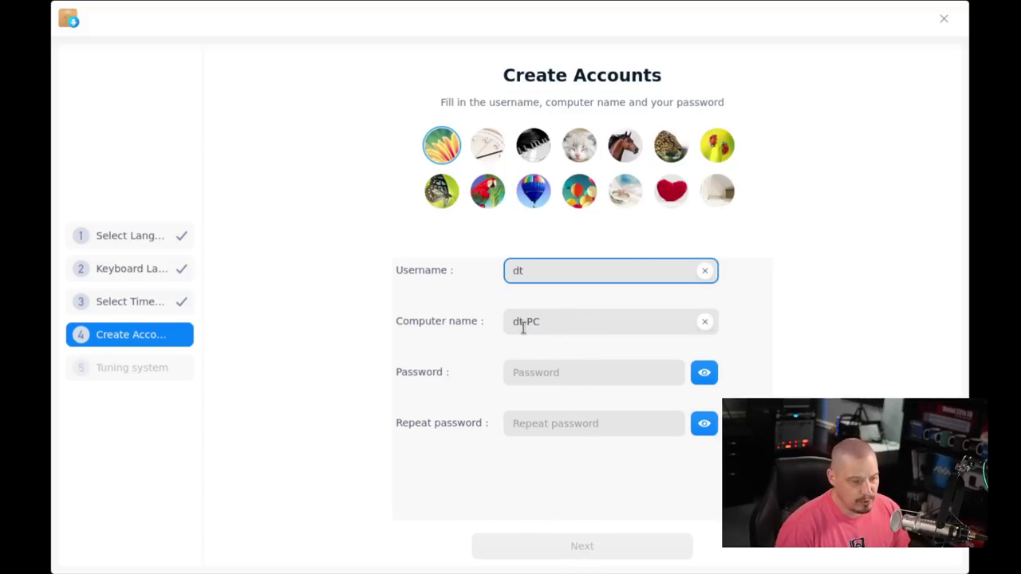
{"action": "left_click", "coordinate": [574, 324]}
{"action": "key", "text": "BackSpace"}
{"action": "key", "text": "BackSpace"}
{"action": "type", "text": "virt"}
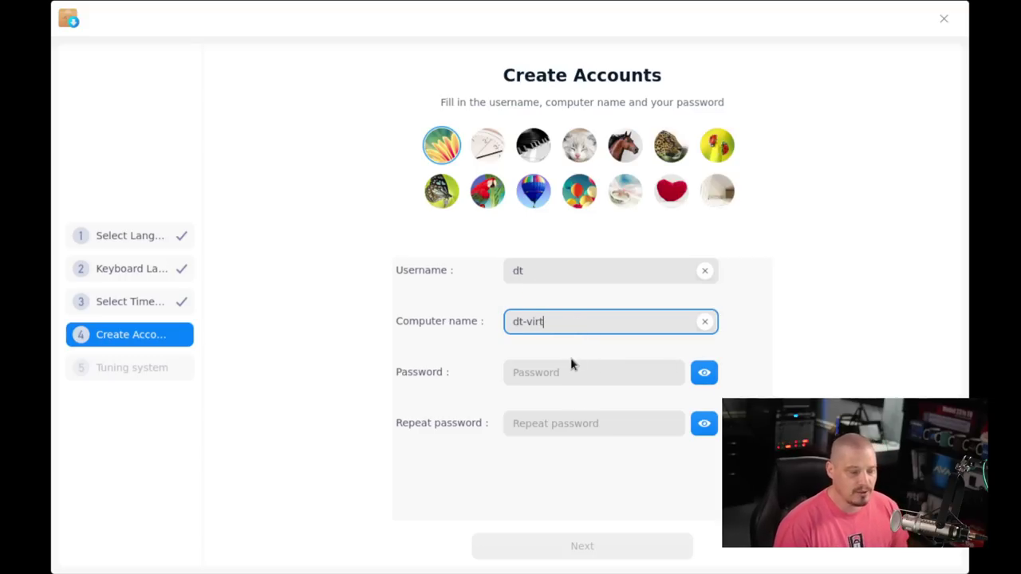
{"action": "left_click", "coordinate": [527, 377]}
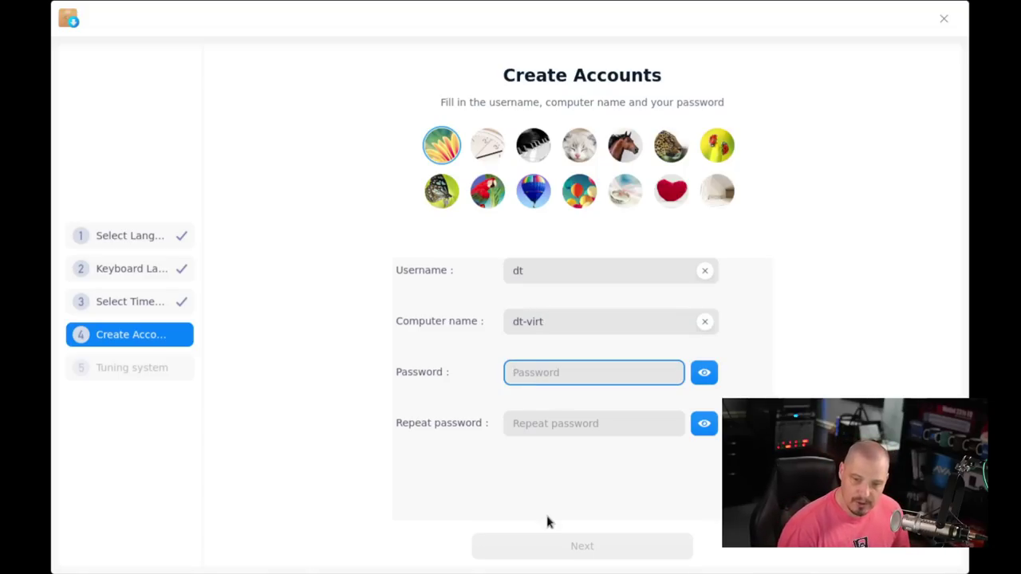
{"action": "left_click", "coordinate": [535, 432]}
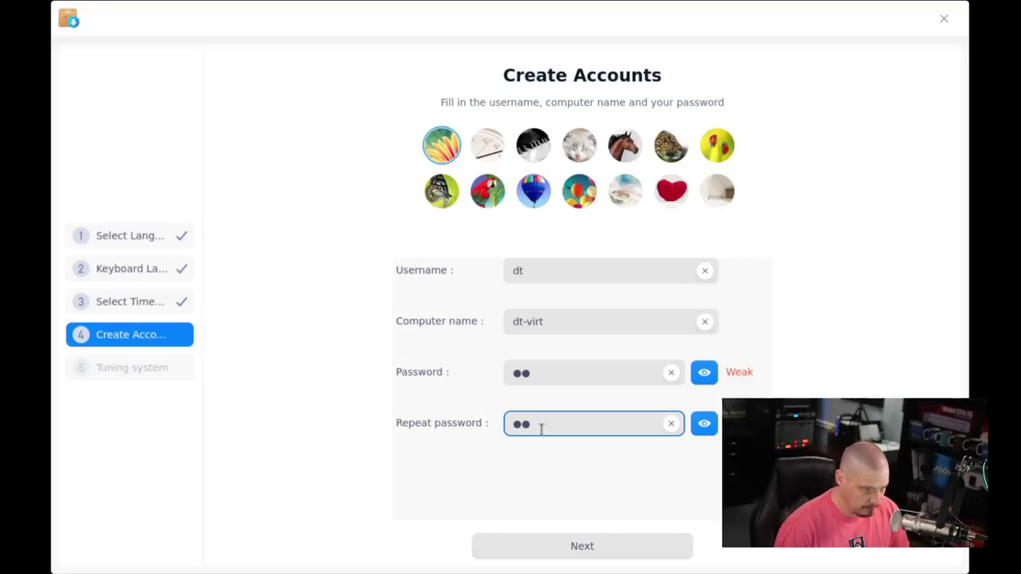
Step: Lengthen the rejected too-short username to the full name and submit the account
{"action": "left_click", "coordinate": [599, 553]}
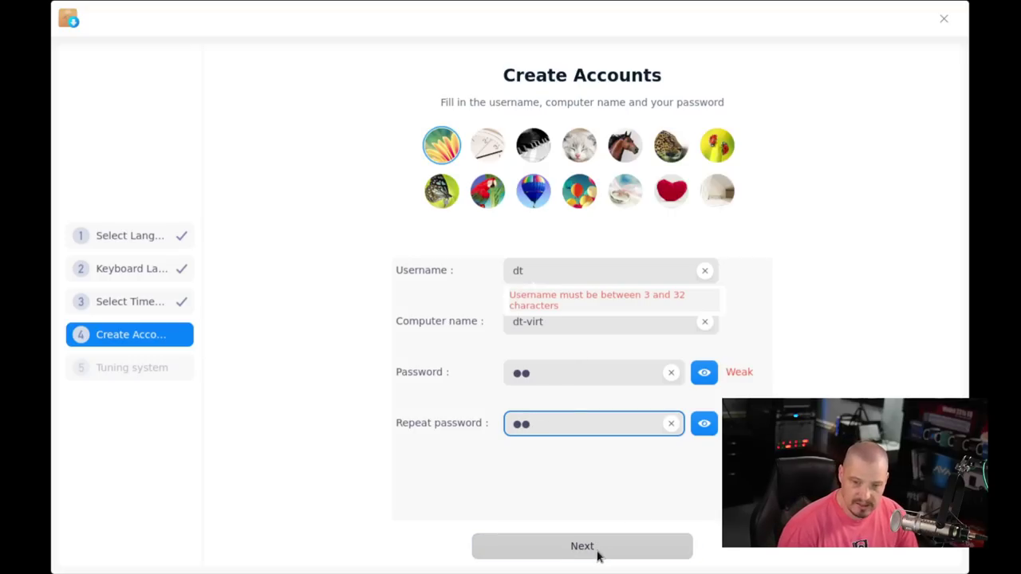
{"action": "left_click", "coordinate": [560, 312]}
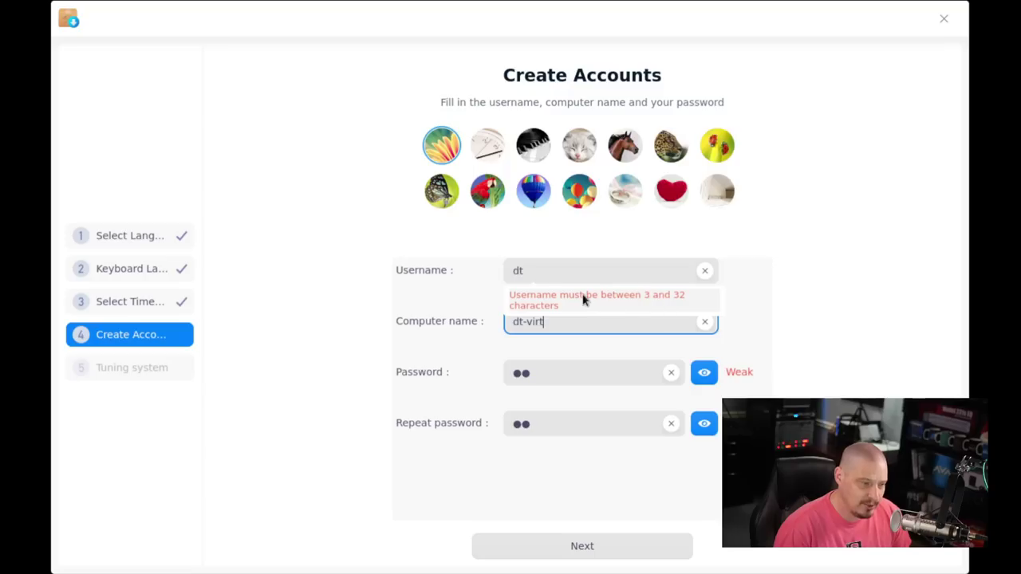
{"action": "left_click", "coordinate": [552, 270]}
{"action": "key", "text": "BackSpace"}
{"action": "type", "text": "erek"}
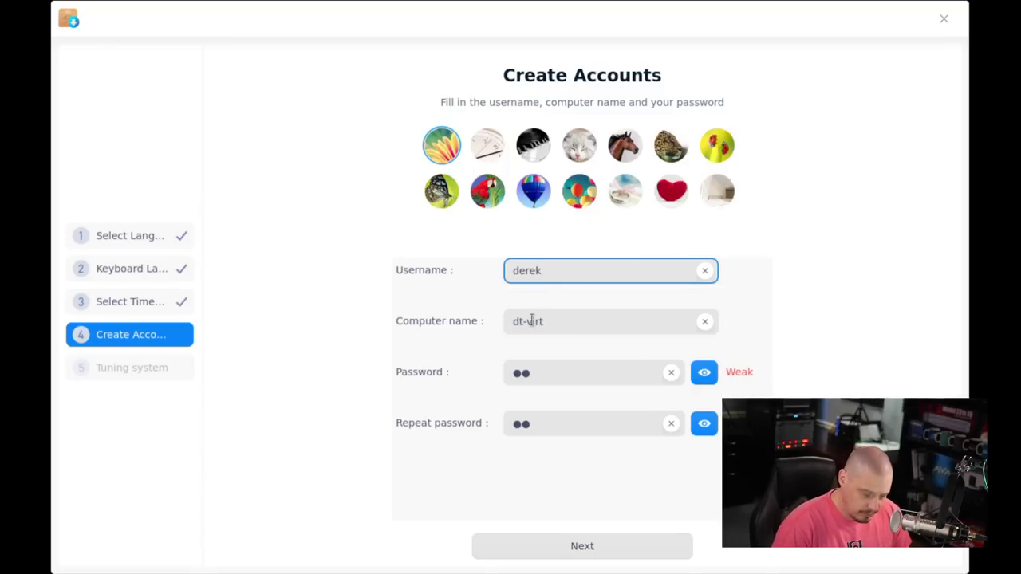
{"action": "left_click", "coordinate": [599, 554]}
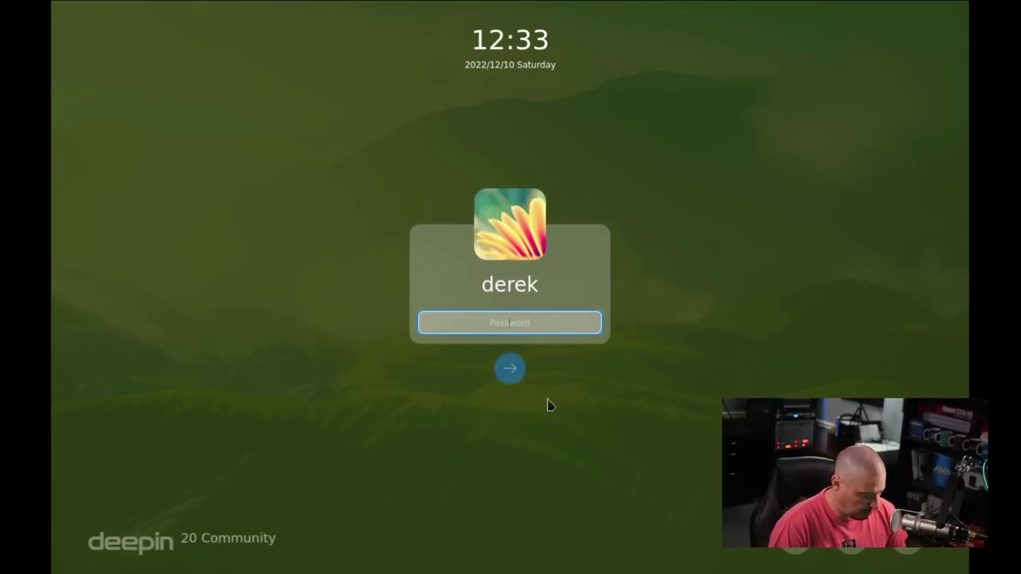
Step: Enter the account password on the login screen and log in
{"action": "type", "text": "**"}
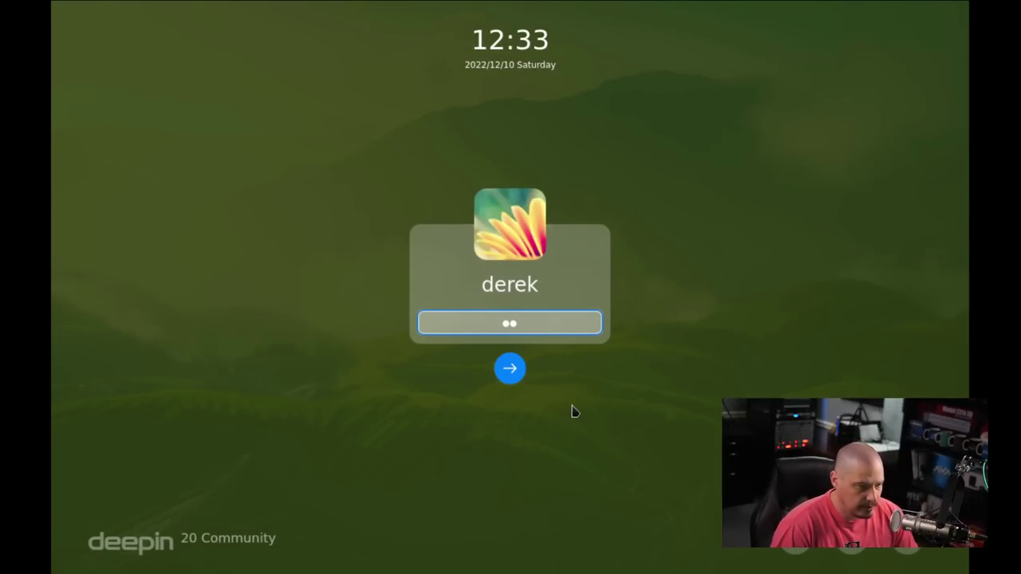
{"action": "left_click", "coordinate": [519, 380]}
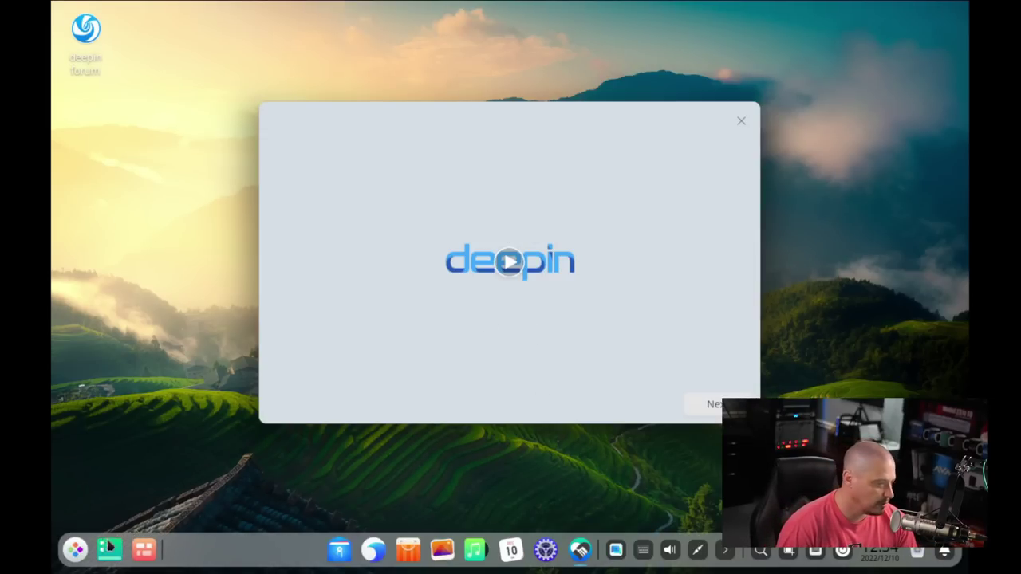
Step: Search the launcher for 'display', 'resol' and 'monito' settings without results
{"action": "left_click", "coordinate": [75, 549]}
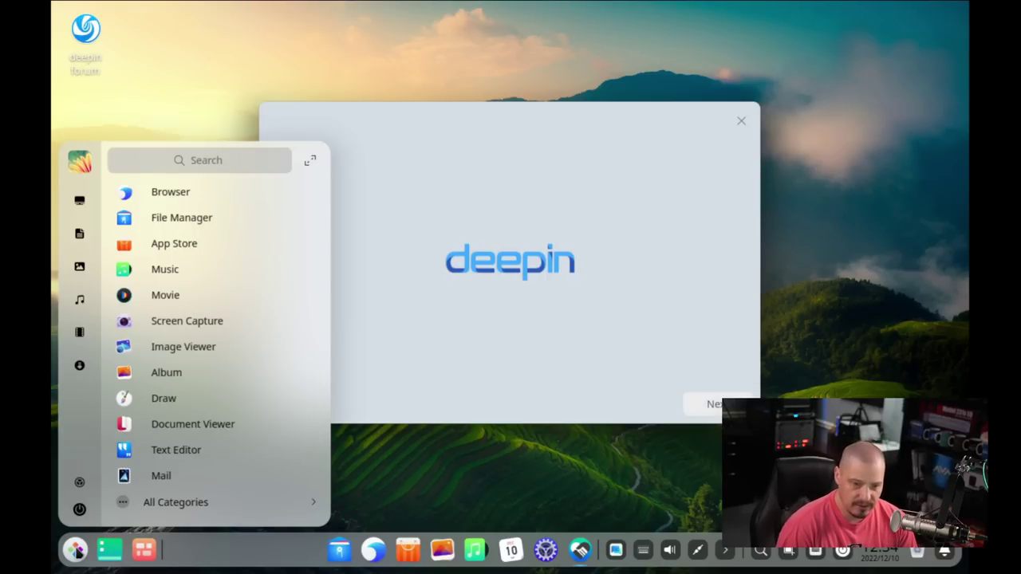
{"action": "left_click", "coordinate": [191, 162]}
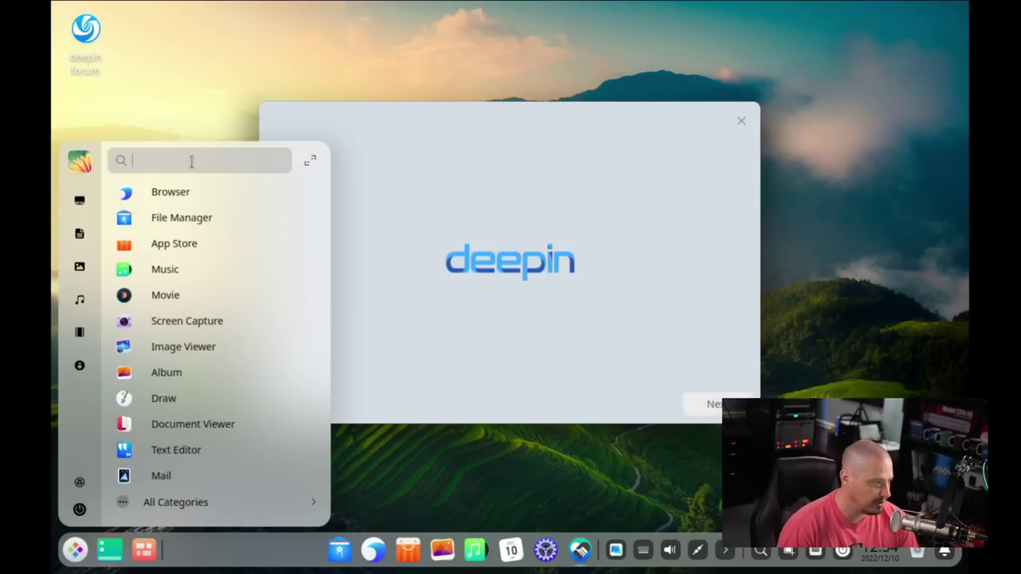
{"action": "type", "text": "display"}
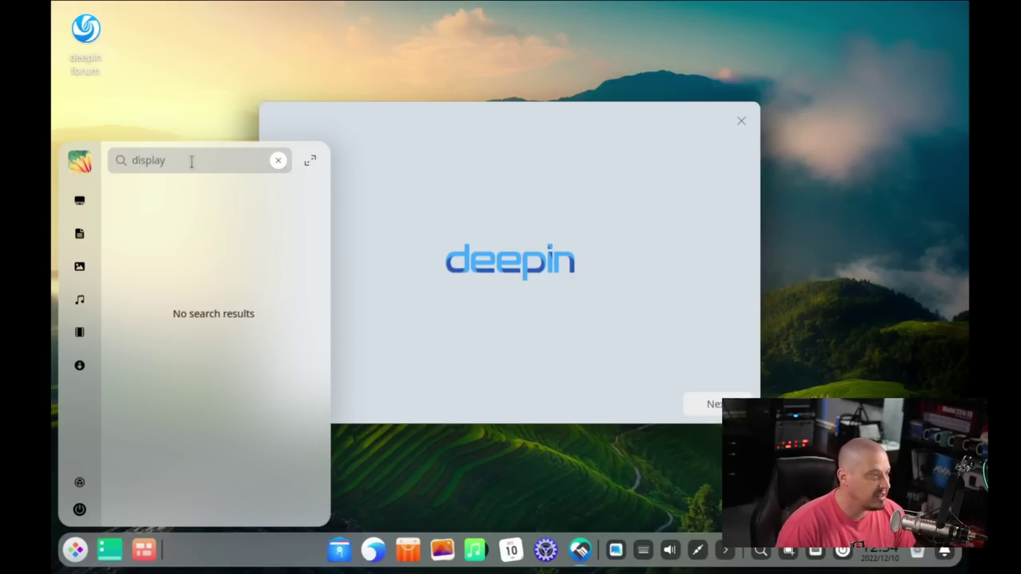
{"action": "key", "text": "BackSpace"}
{"action": "key", "text": "BackSpace"}
{"action": "key", "text": "BackSpace"}
{"action": "key", "text": "BackSpace"}
{"action": "key", "text": "BackSpace"}
{"action": "key", "text": "BackSpace"}
{"action": "type", "text": "resol"}
{"action": "key", "text": "BackSpace"}
{"action": "key", "text": "BackSpace"}
{"action": "key", "text": "BackSpace"}
{"action": "key", "text": "BackSpace"}
{"action": "key", "text": "BackSpace"}
{"action": "type", "text": "monito"}
Step: Try 'system' and 'settings' searches, then open Control Center from the dock
{"action": "key", "text": "BackSpace"}
{"action": "key", "text": "BackSpace"}
{"action": "key", "text": "BackSpace"}
{"action": "key", "text": "BackSpace"}
{"action": "key", "text": "BackSpace"}
{"action": "key", "text": "BackSpace"}
{"action": "type", "text": "system"}
{"action": "key", "text": "BackSpace"}
{"action": "key", "text": "BackSpace"}
{"action": "key", "text": "BackSpace"}
{"action": "key", "text": "BackSpace"}
{"action": "key", "text": "BackSpace"}
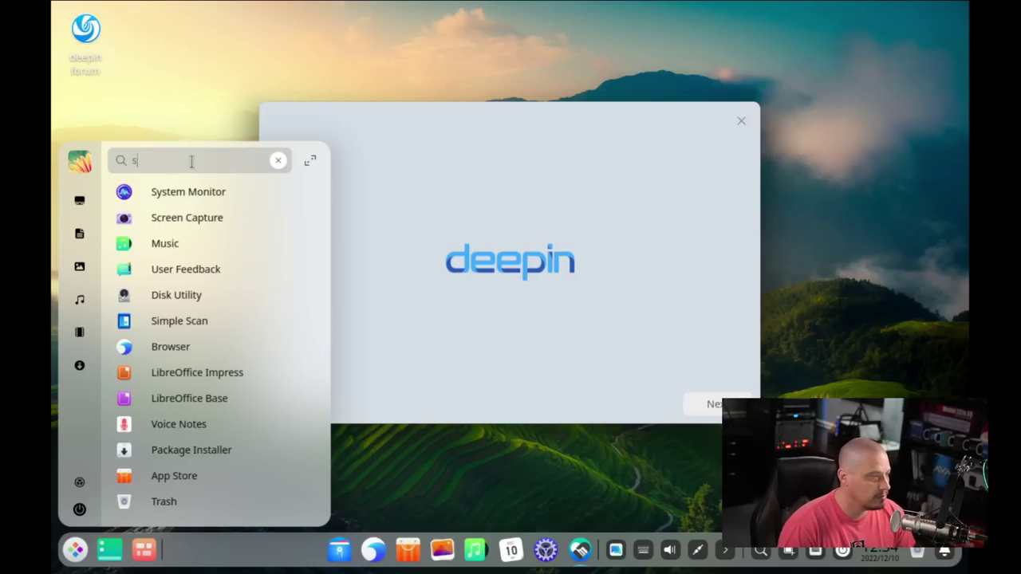
{"action": "type", "text": "ettings"}
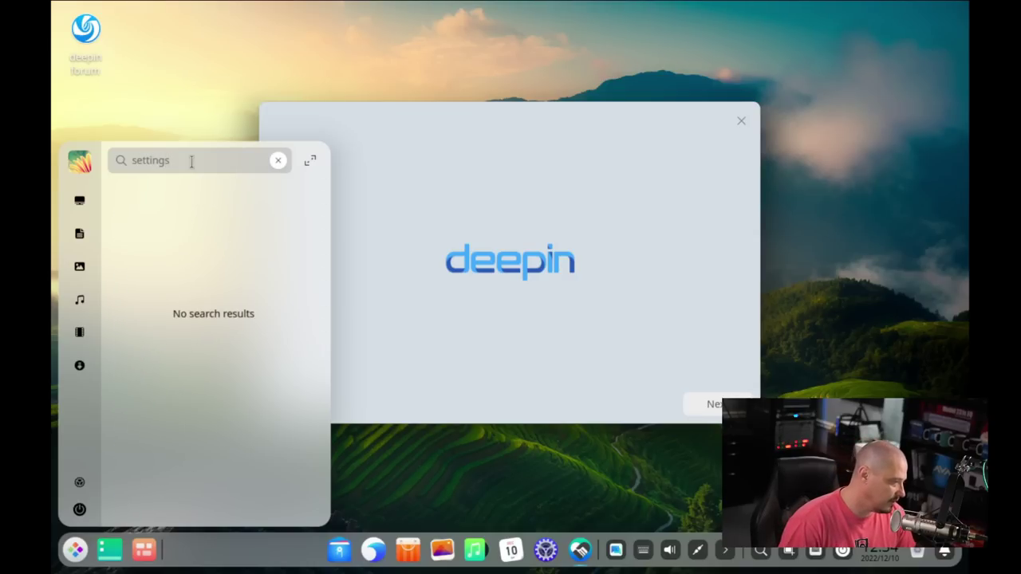
{"action": "key", "text": "Escape"}
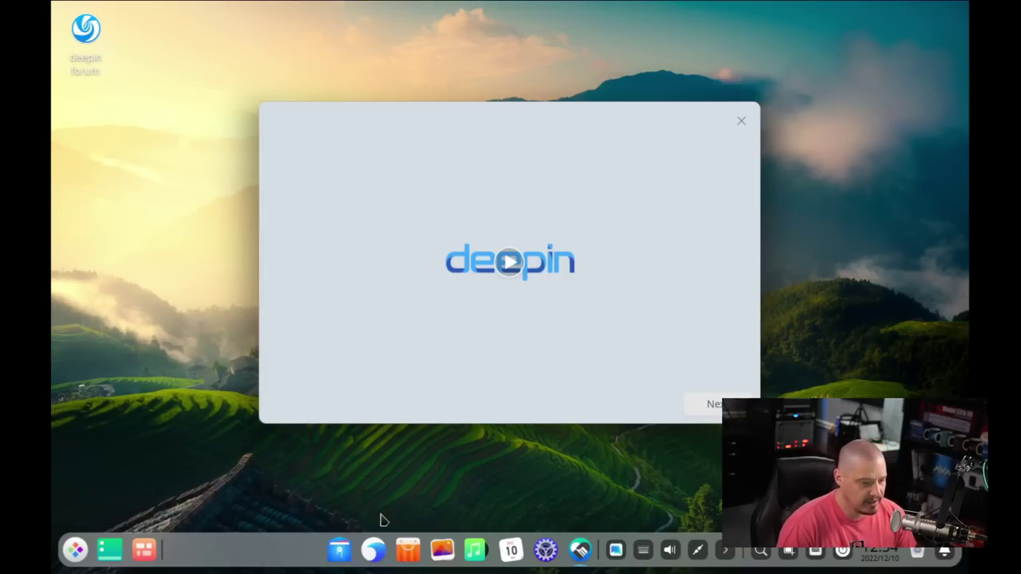
{"action": "left_click", "coordinate": [547, 554]}
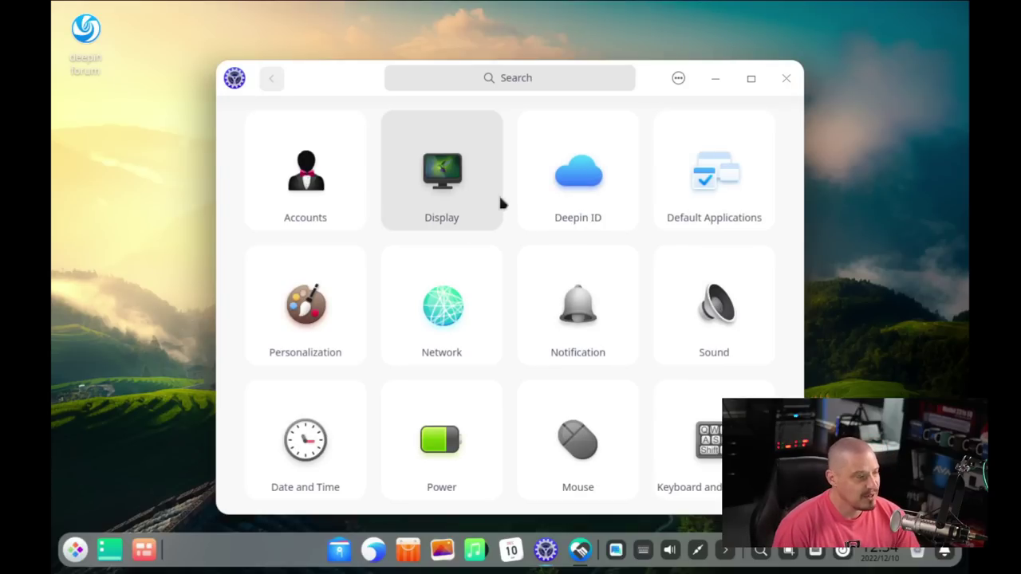
Step: Change the display resolution to 1920×1080 and keep it
{"action": "left_click", "coordinate": [464, 165]}
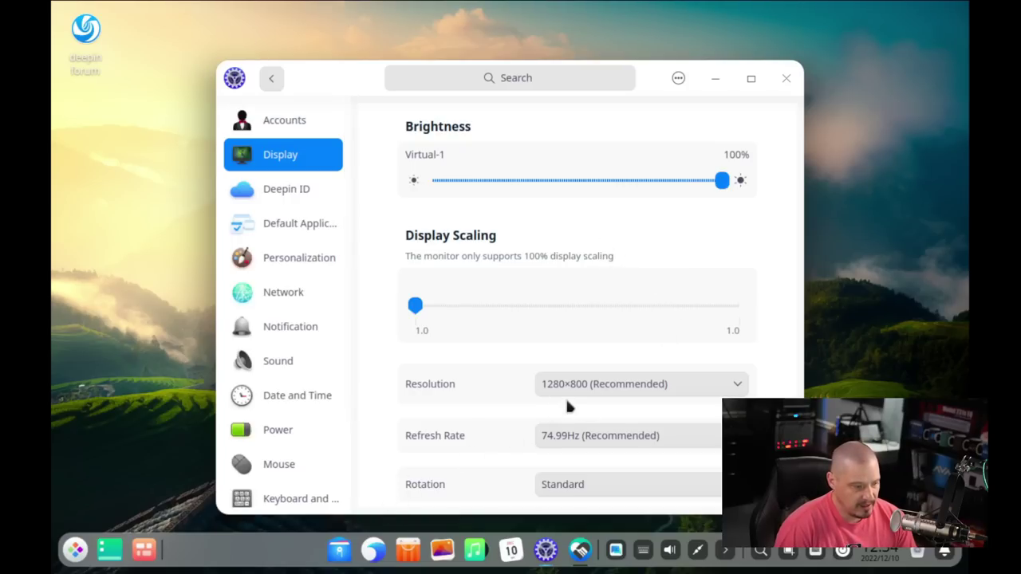
{"action": "left_click", "coordinate": [606, 385]}
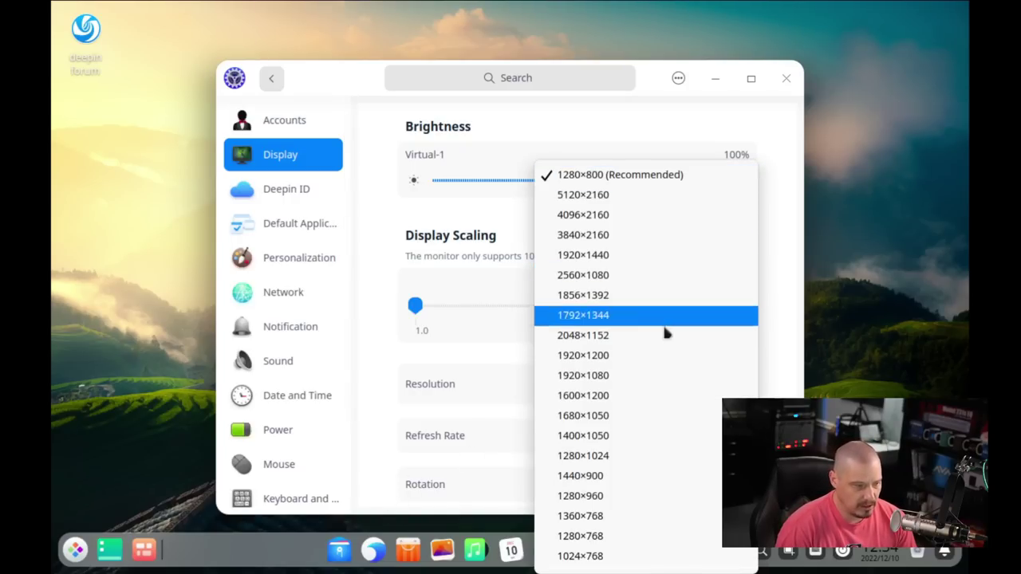
{"action": "left_click", "coordinate": [618, 375]}
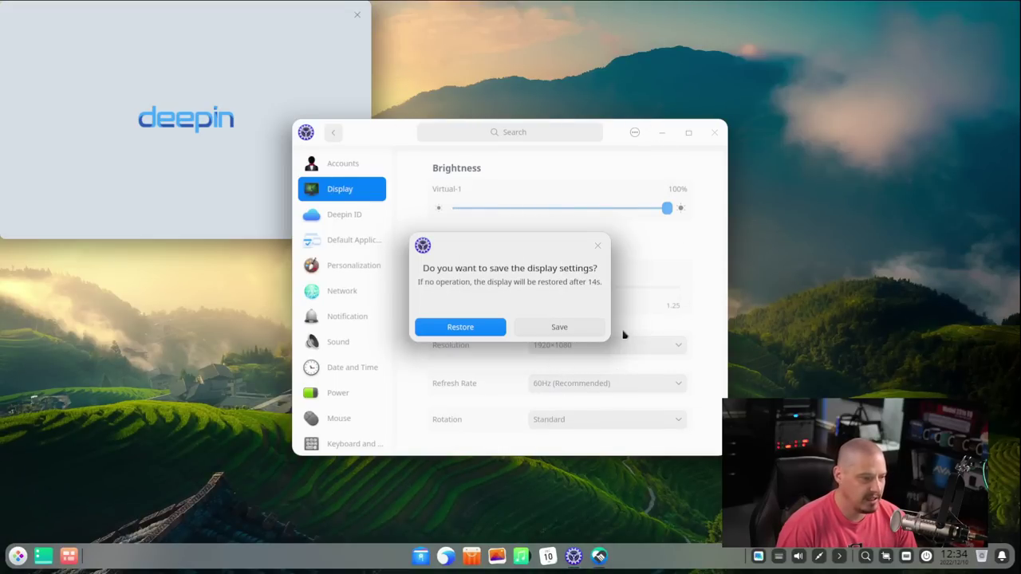
{"action": "left_click", "coordinate": [571, 328]}
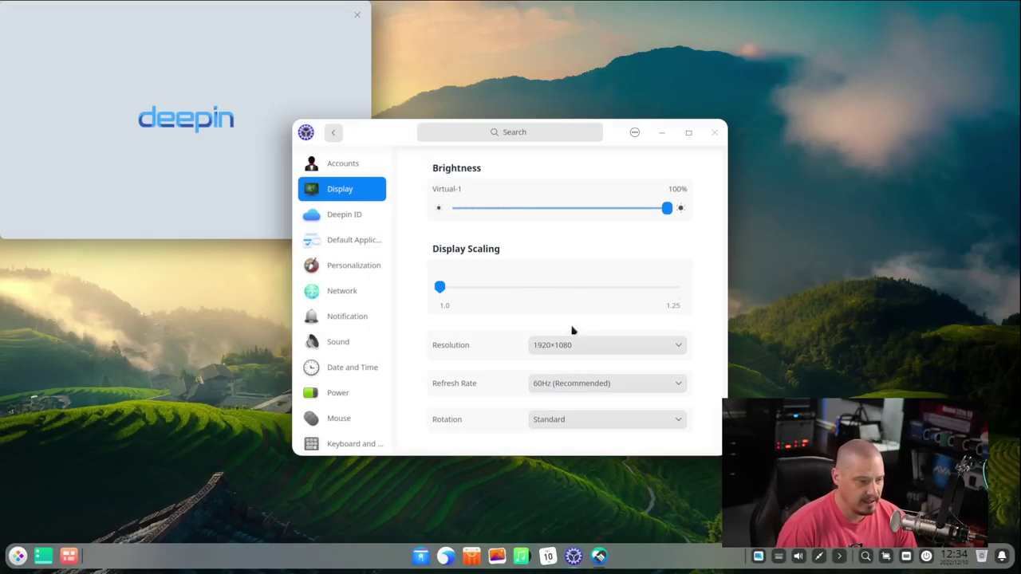
Step: Close Control Center, centre the welcome window, and open the app launcher
{"action": "left_click", "coordinate": [716, 135]}
{"action": "left_click_drag", "start_coordinate": [121, 15], "coordinate": [435, 158]}
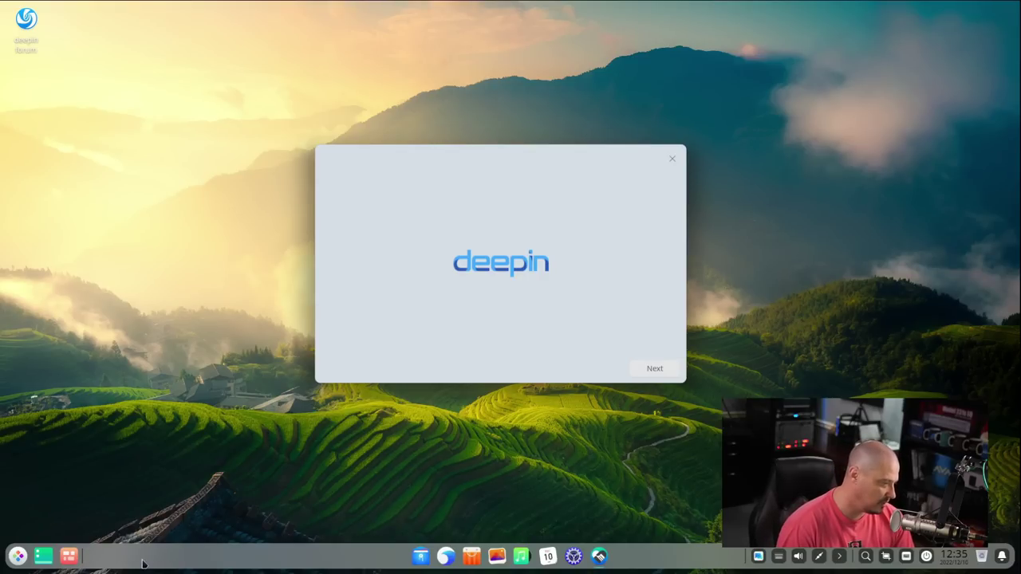
{"action": "left_click", "coordinate": [11, 564]}
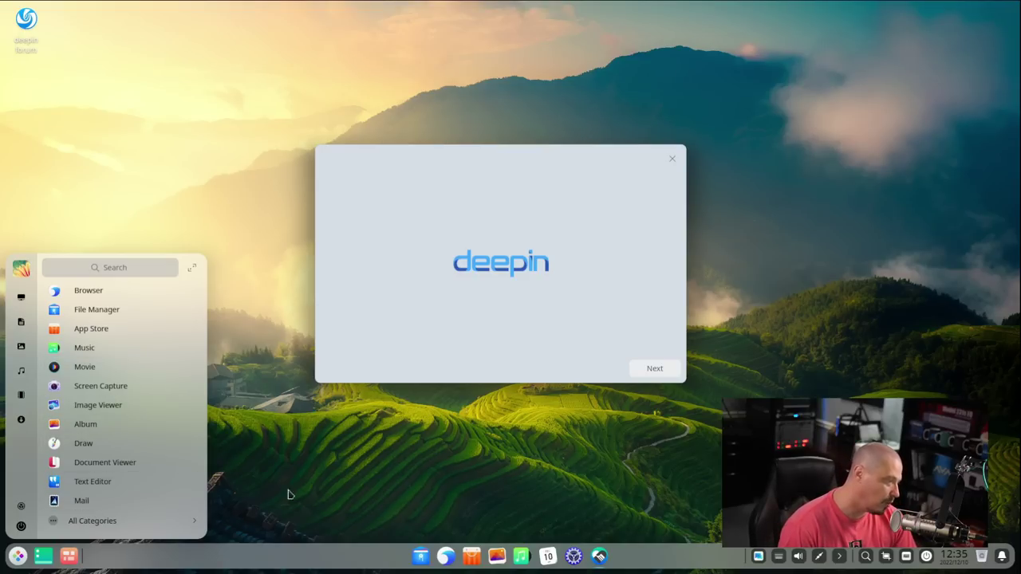
Step: Dismiss the app launcher by clicking the empty desktop
{"action": "left_click", "coordinate": [323, 493]}
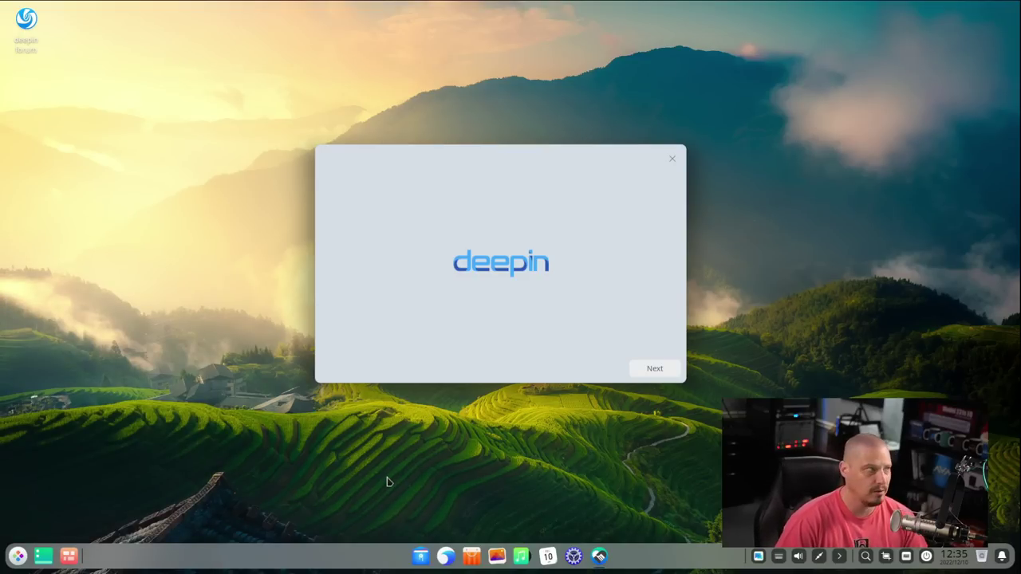
Step: Pick Efficient Mode, keep Effect Mode and bloom icons, and finish the welcome wizard
{"action": "left_click", "coordinate": [664, 372]}
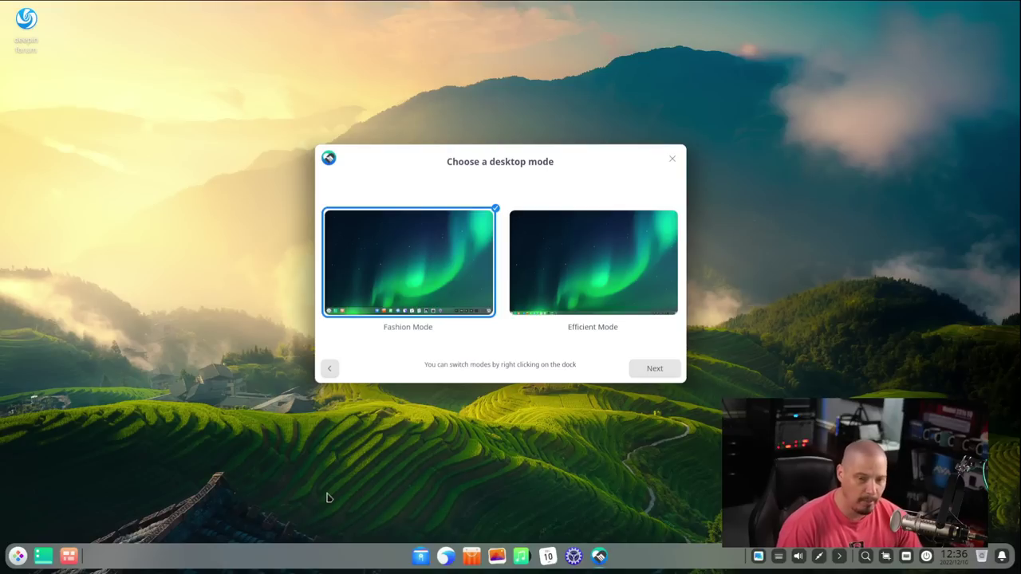
{"action": "left_click", "coordinate": [581, 258]}
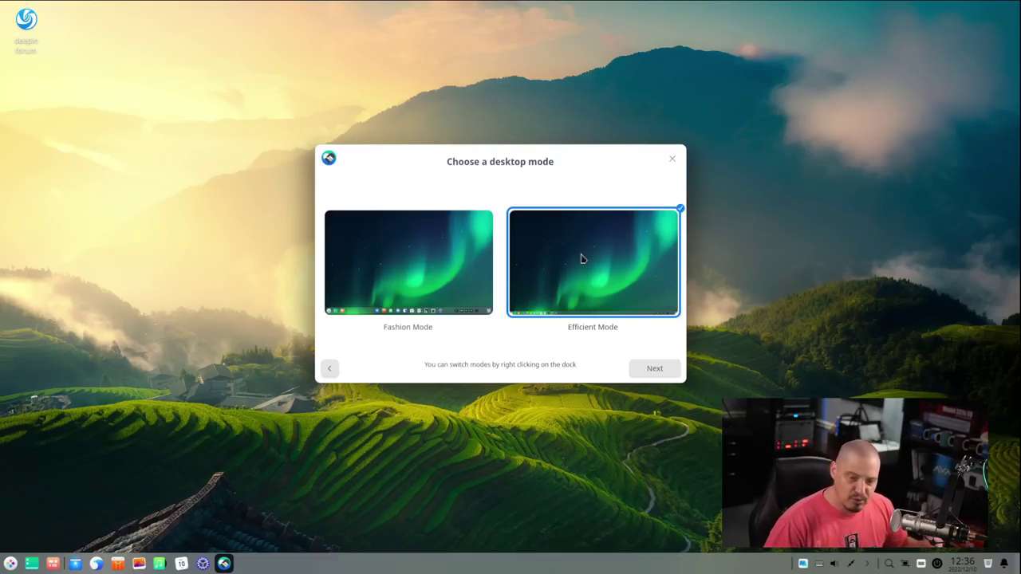
{"action": "left_click", "coordinate": [664, 376]}
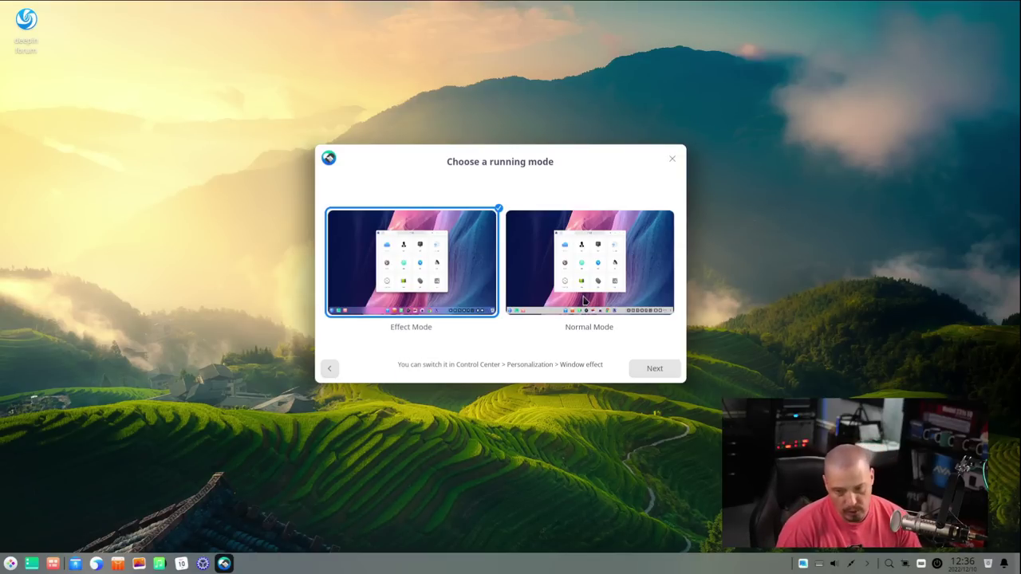
{"action": "left_click", "coordinate": [645, 372]}
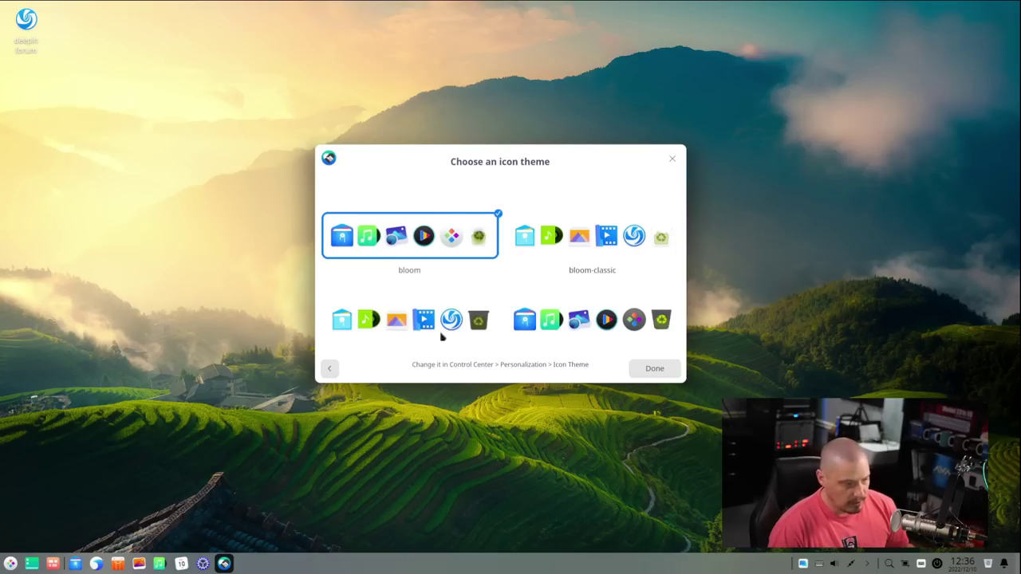
{"action": "left_click", "coordinate": [653, 371]}
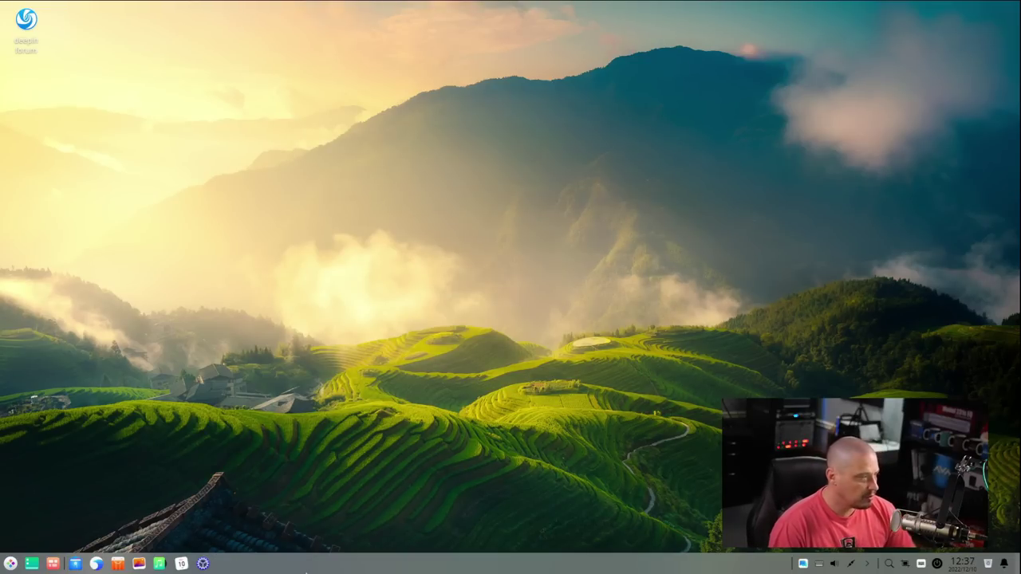
Step: Launch Deepin Home from a launcher search for 'deepin home' and nudge its window up-left
{"action": "left_click", "coordinate": [12, 563]}
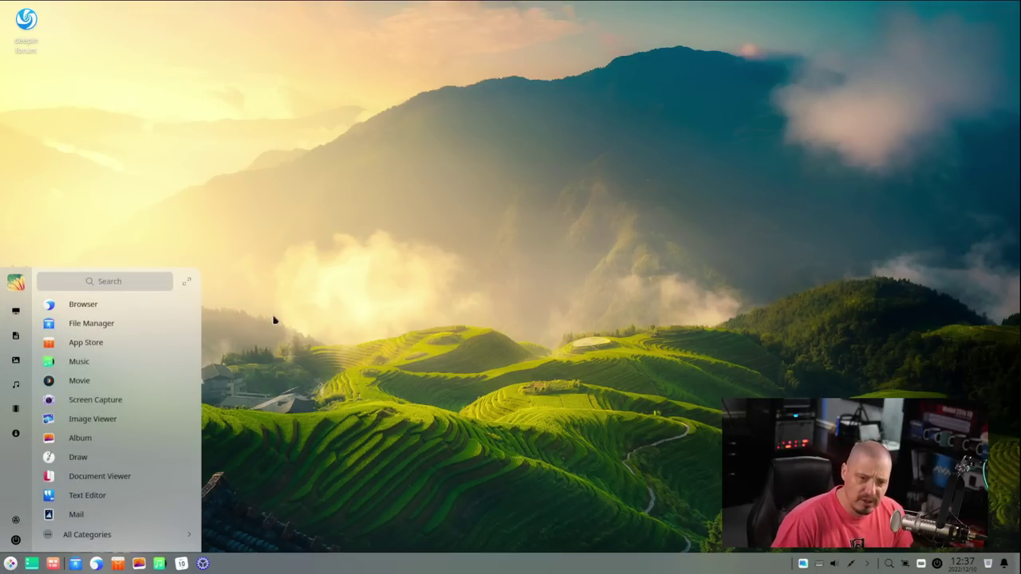
{"action": "type", "text": "deepin hon"}
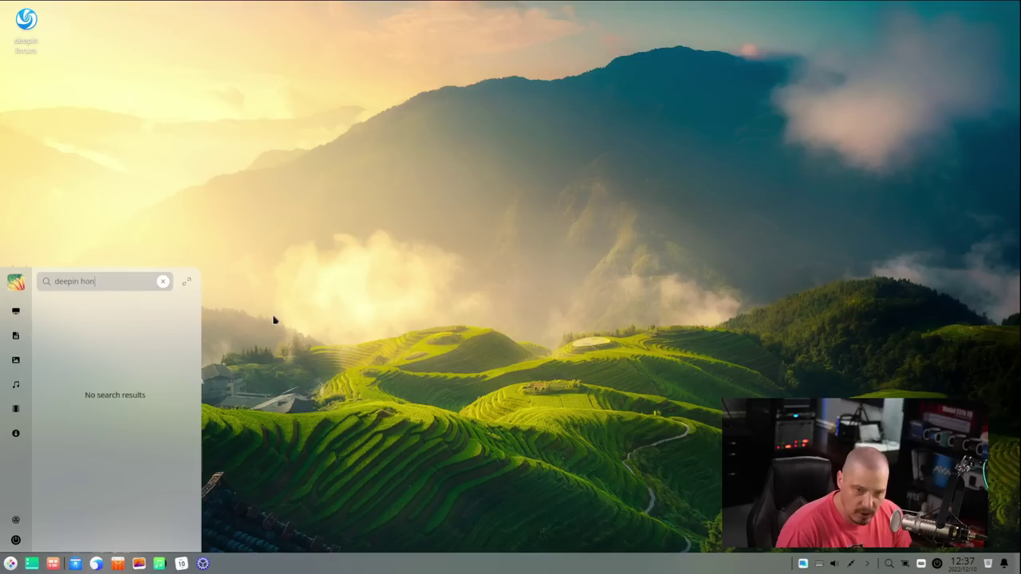
{"action": "key", "text": "BackSpace"}
{"action": "type", "text": "me"}
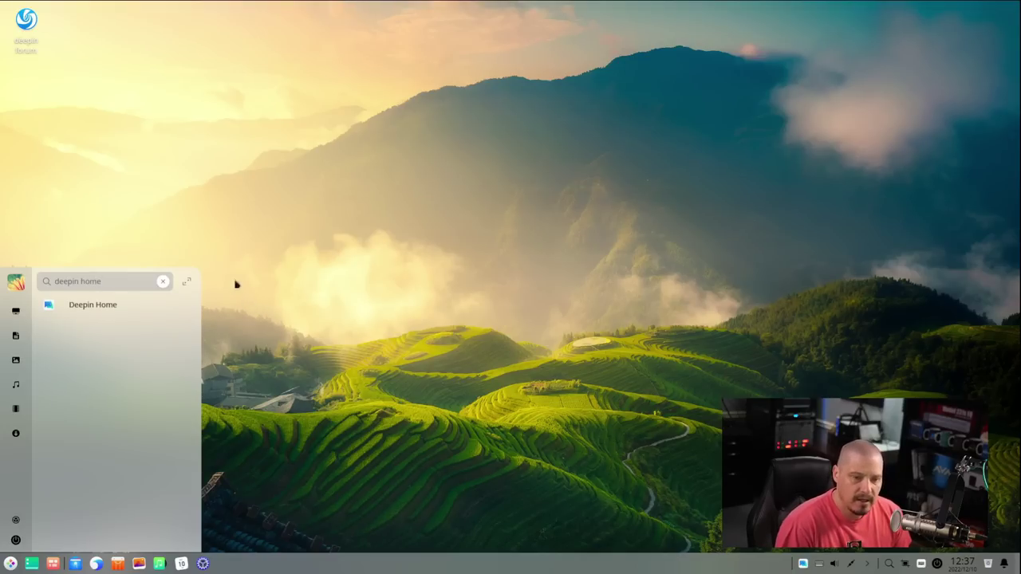
{"action": "left_click", "coordinate": [73, 305]}
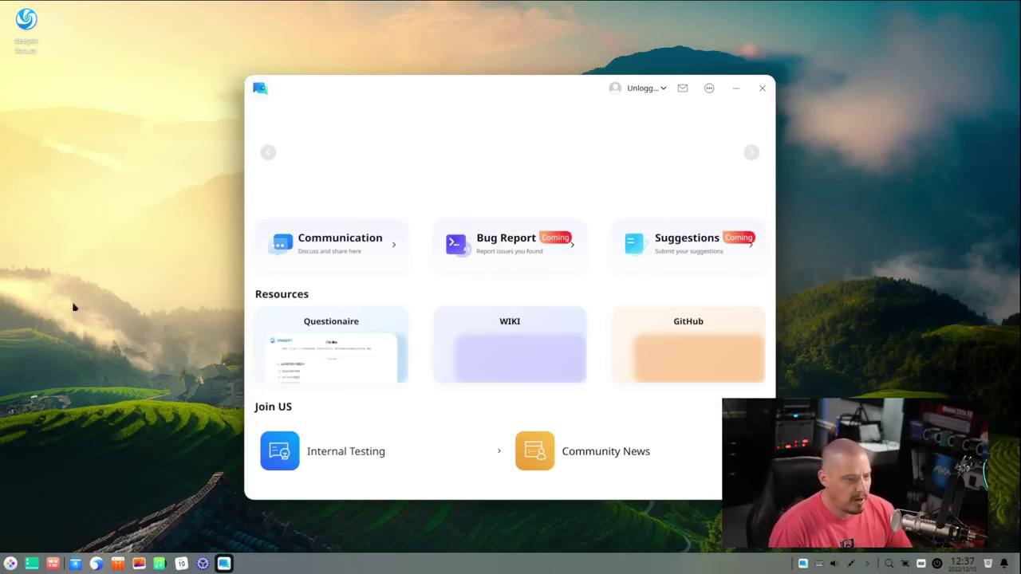
{"action": "left_click_drag", "start_coordinate": [486, 91], "coordinate": [493, 60]}
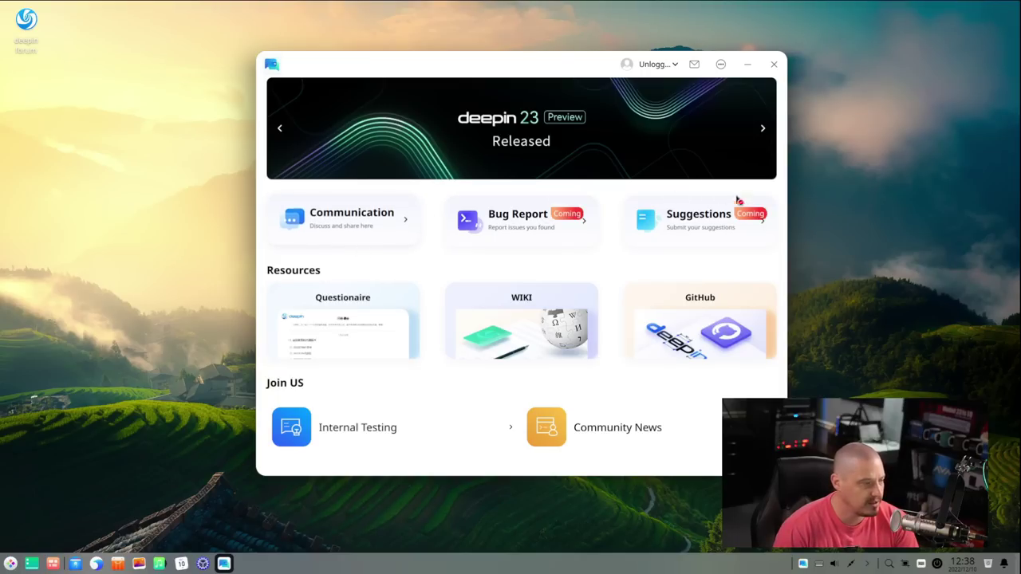
Step: Open the Communication forum at bbs.deepin.org, scroll through its threads, then close the browser
{"action": "left_click", "coordinate": [343, 228]}
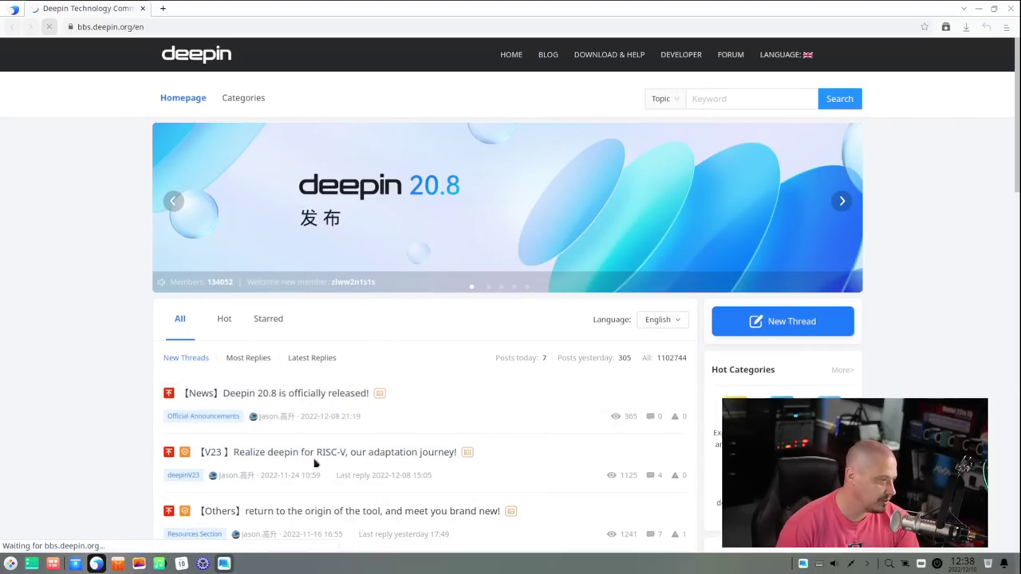
{"action": "scroll", "coordinate": [479, 421], "scroll_direction": "down", "scroll_amount": 4}
{"action": "scroll", "coordinate": [477, 416], "scroll_direction": "down", "scroll_amount": 2}
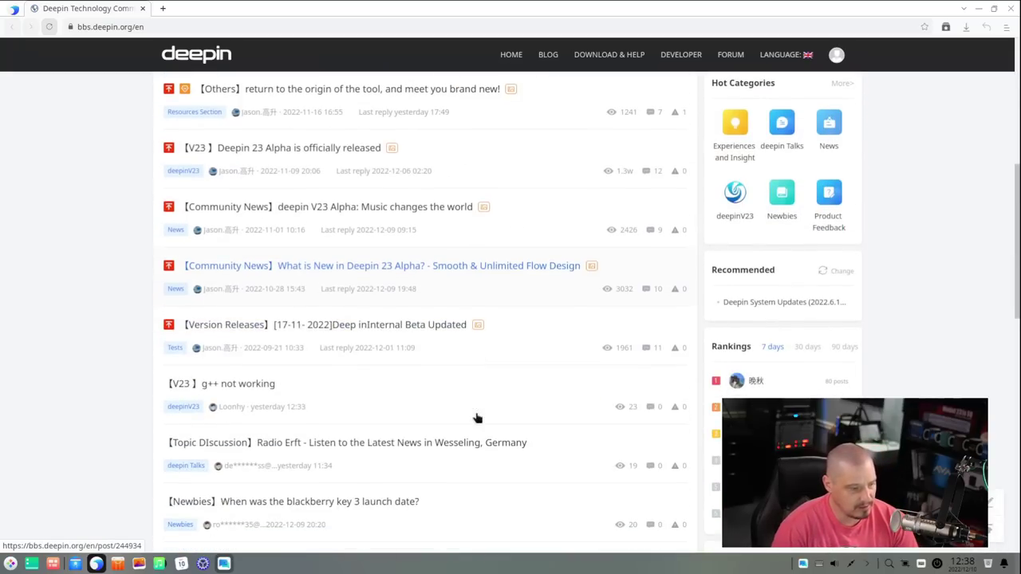
{"action": "scroll", "coordinate": [477, 416], "scroll_direction": "up", "scroll_amount": 6}
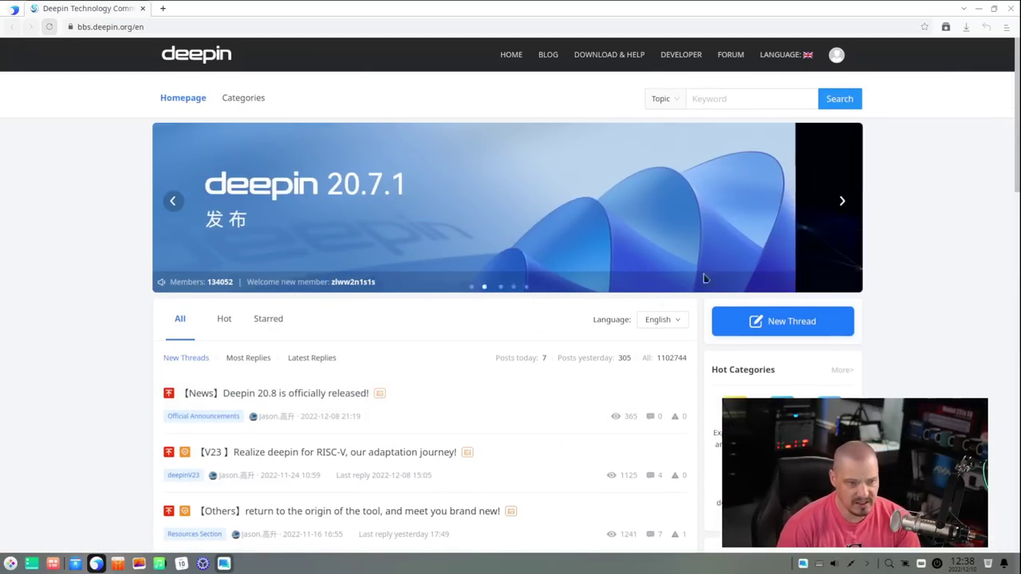
{"action": "left_click", "coordinate": [1007, 8]}
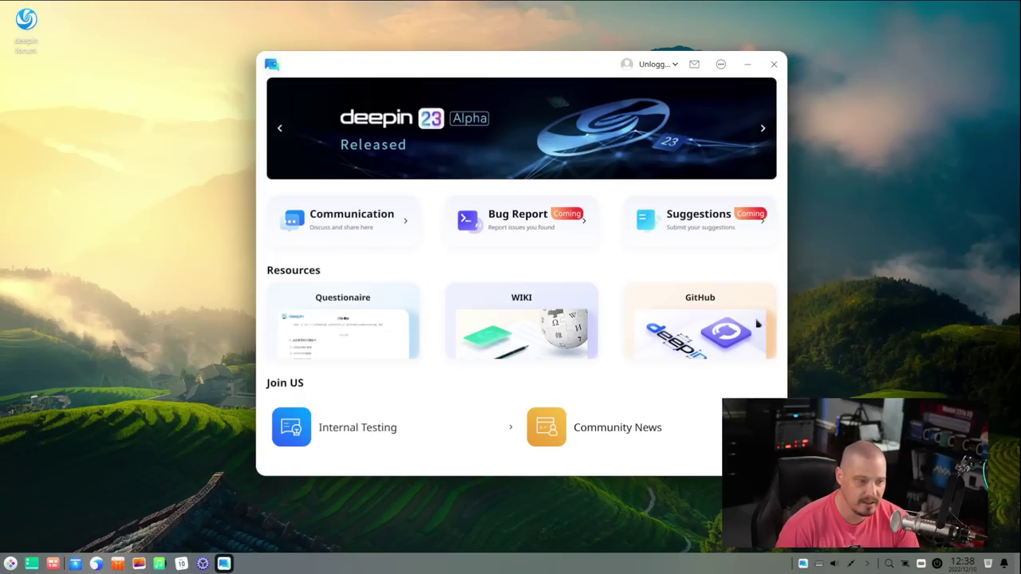
Step: Close Deepin Home, open the App Store, and scroll Hot Apps down to Mind Tools and back
{"action": "left_click", "coordinate": [774, 65]}
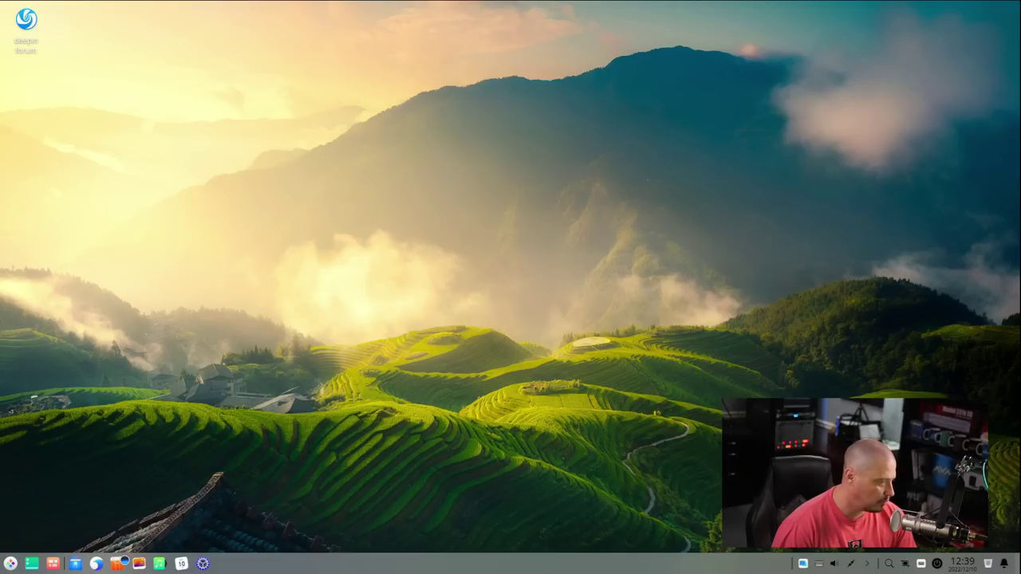
{"action": "left_click", "coordinate": [118, 563]}
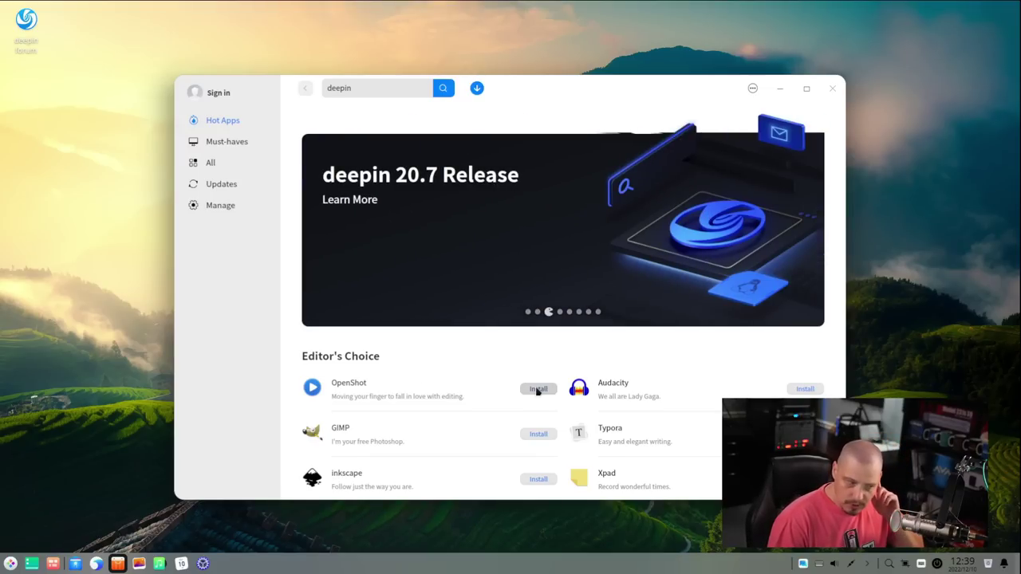
{"action": "scroll", "coordinate": [455, 242], "scroll_direction": "down", "scroll_amount": 2}
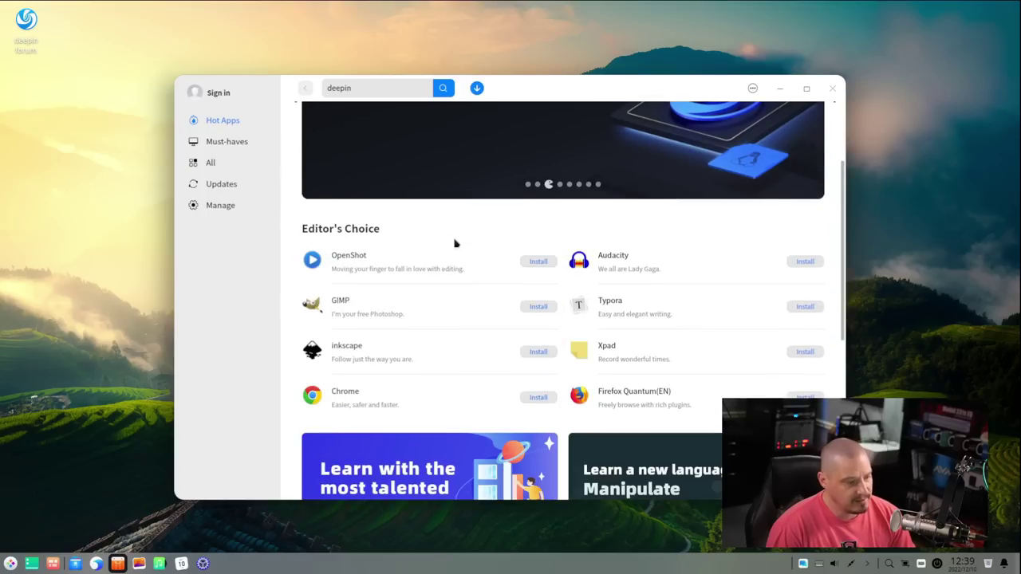
{"action": "scroll", "coordinate": [455, 243], "scroll_direction": "down", "scroll_amount": 5}
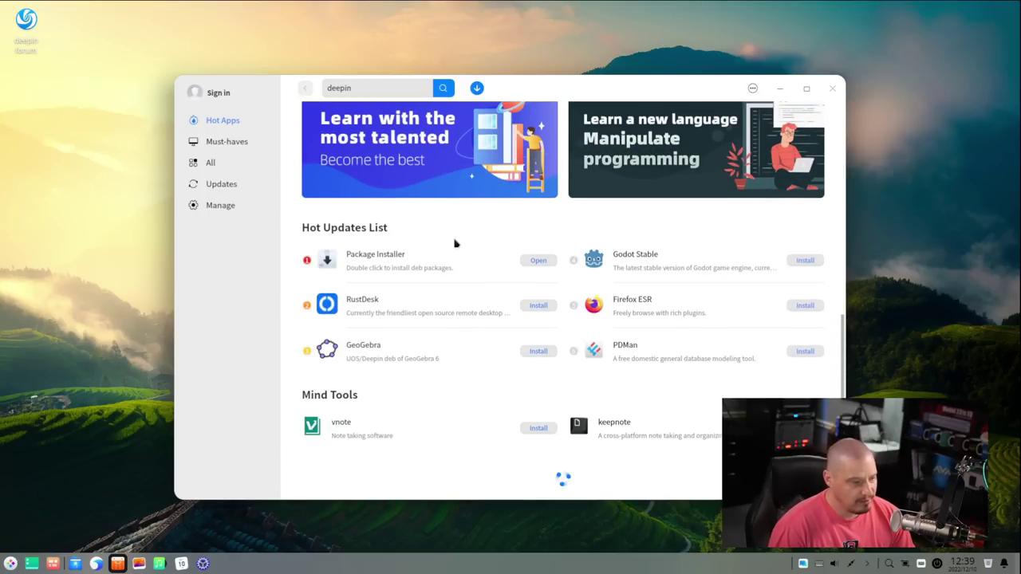
{"action": "scroll", "coordinate": [455, 242], "scroll_direction": "up", "scroll_amount": 7}
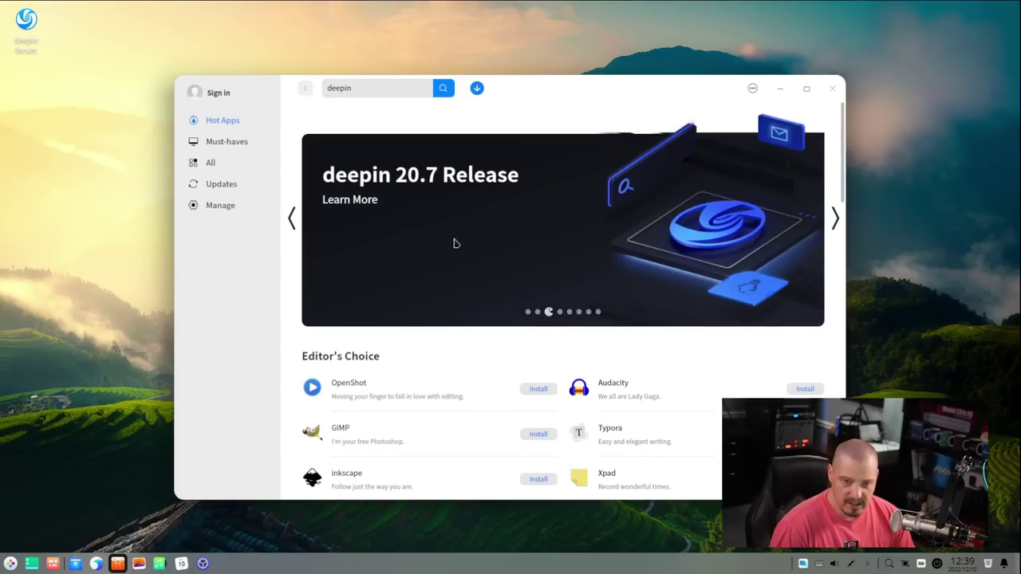
Step: Search the App Store for 'htop' and install Htop
{"action": "left_click", "coordinate": [371, 89]}
{"action": "type", "text": "htop"}
{"action": "key", "text": "Return"}
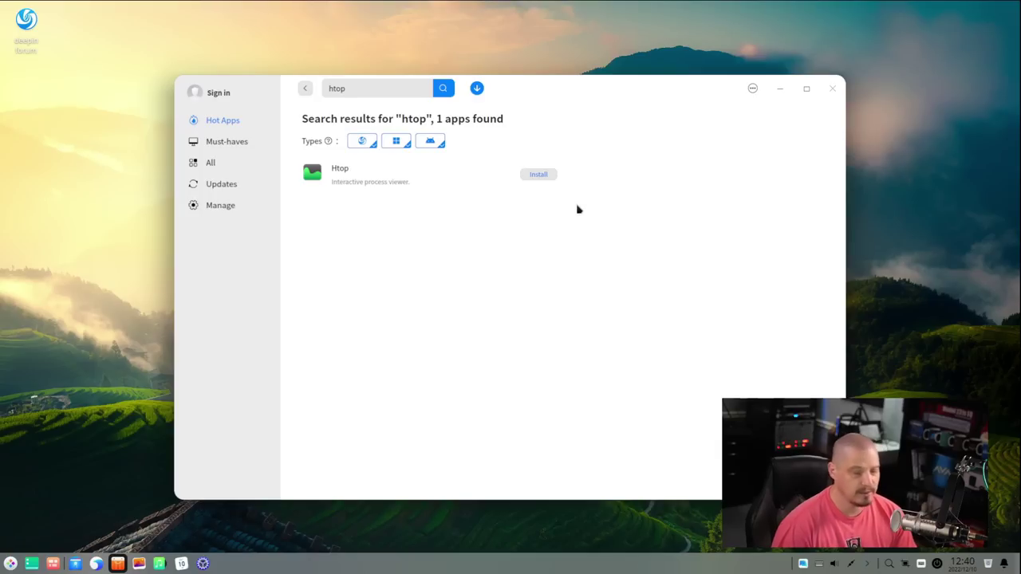
{"action": "left_click", "coordinate": [534, 174]}
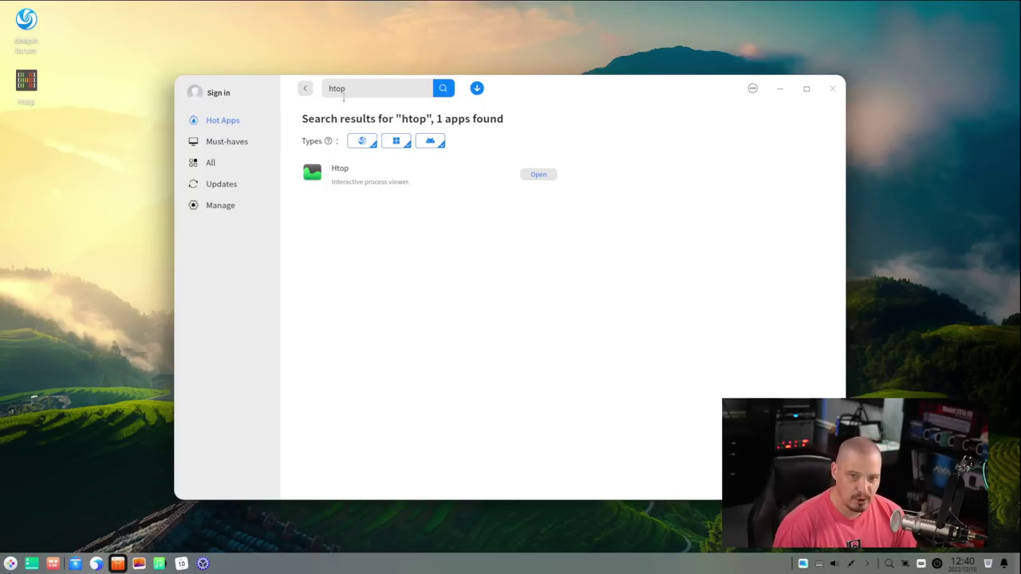
Step: Select the forum and Htop desktop shortcuts and delete them to the trash
{"action": "left_click_drag", "start_coordinate": [83, 75], "coordinate": [24, 117]}
{"action": "left_click", "coordinate": [33, 194]}
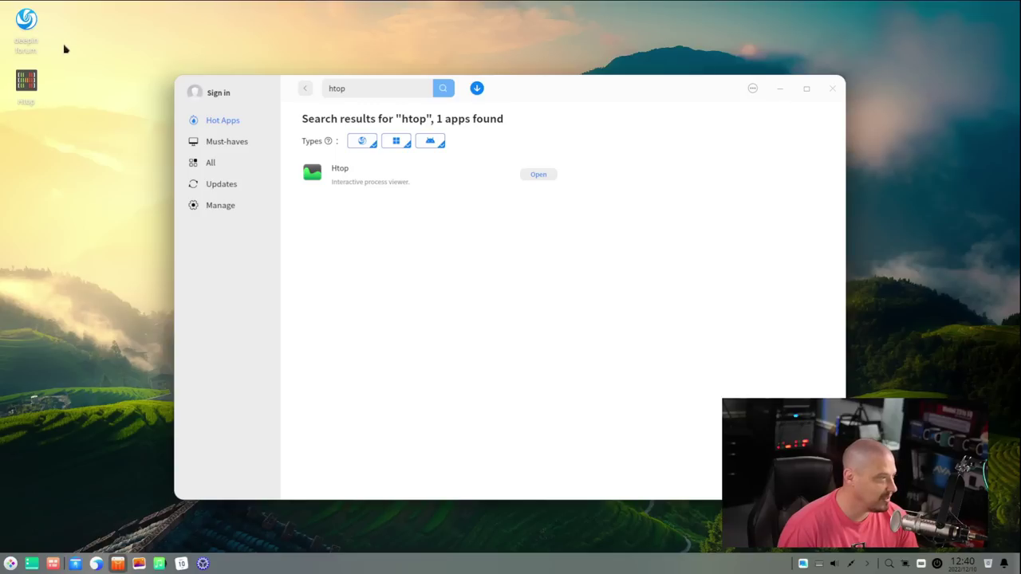
{"action": "left_click_drag", "start_coordinate": [74, 30], "coordinate": [28, 129]}
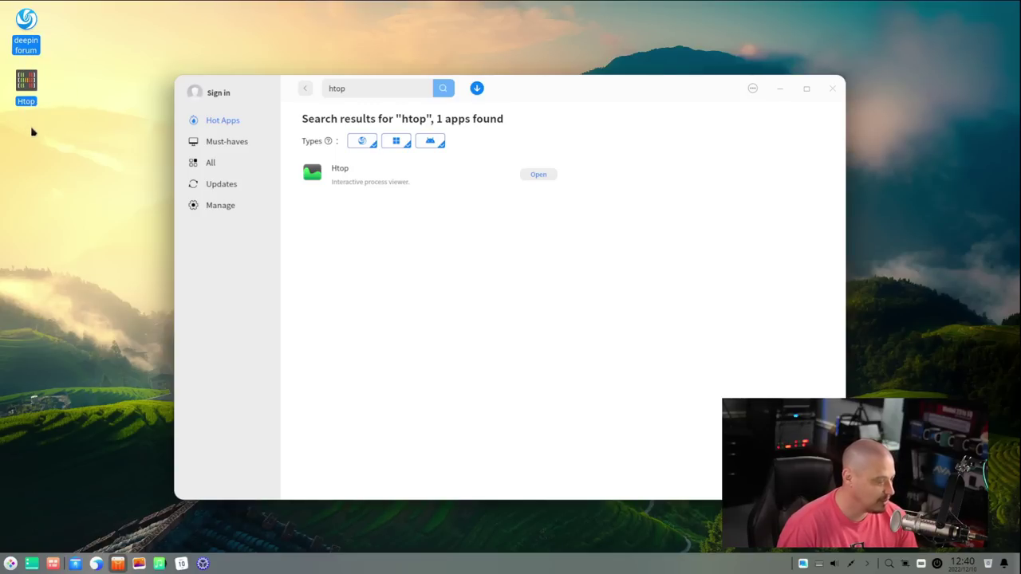
{"action": "key", "text": "Delete"}
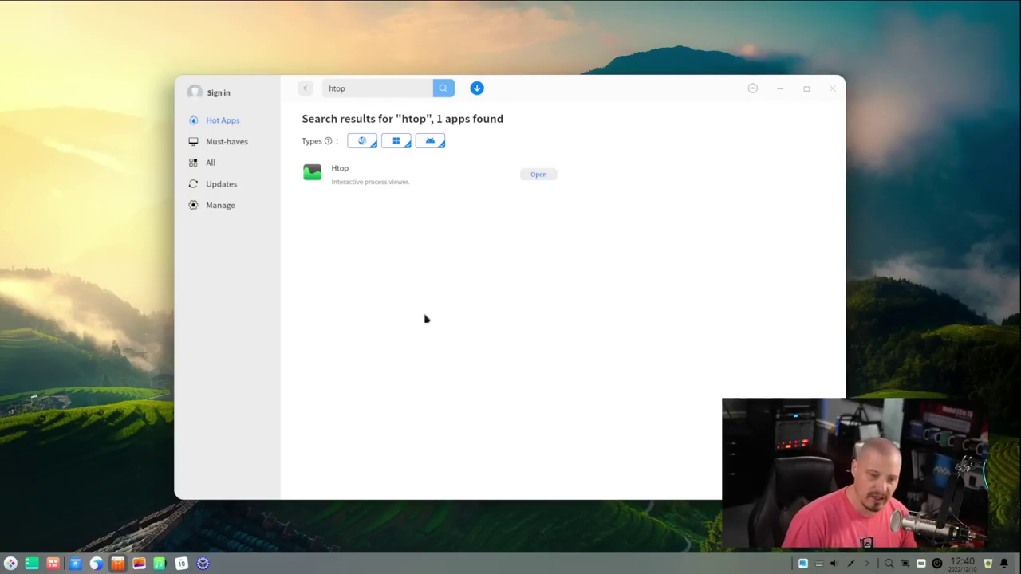
Step: Search the launcher for 'htop', dismiss it, and close the App Store window
{"action": "key", "text": "super"}
{"action": "type", "text": "htop"}
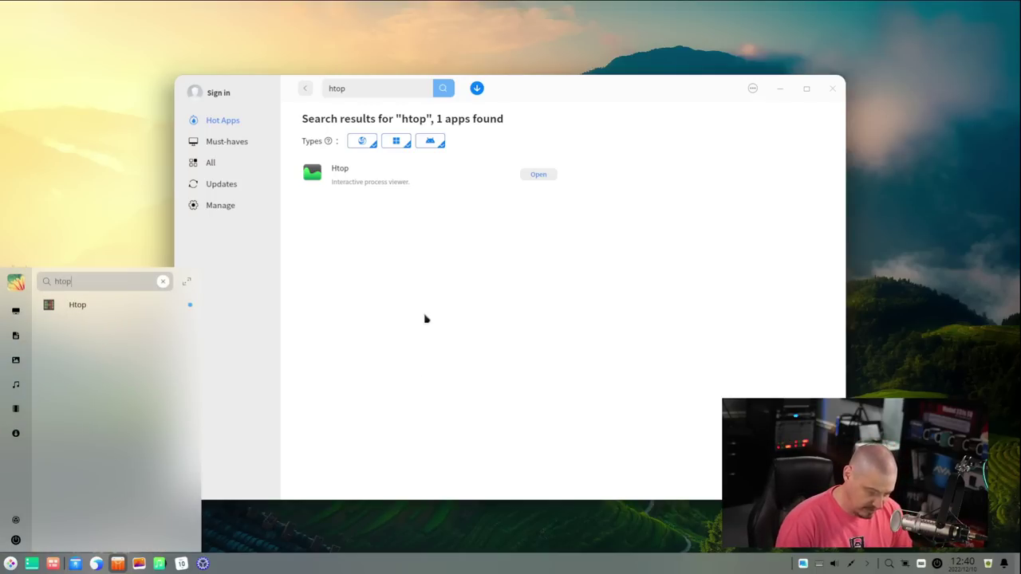
{"action": "key", "text": "Return"}
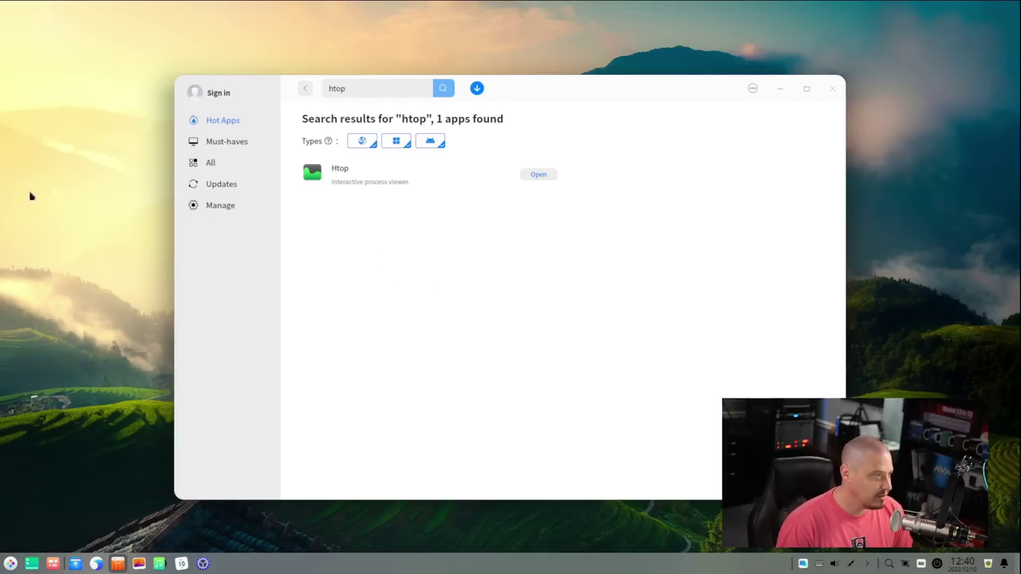
{"action": "left_click", "coordinate": [834, 89]}
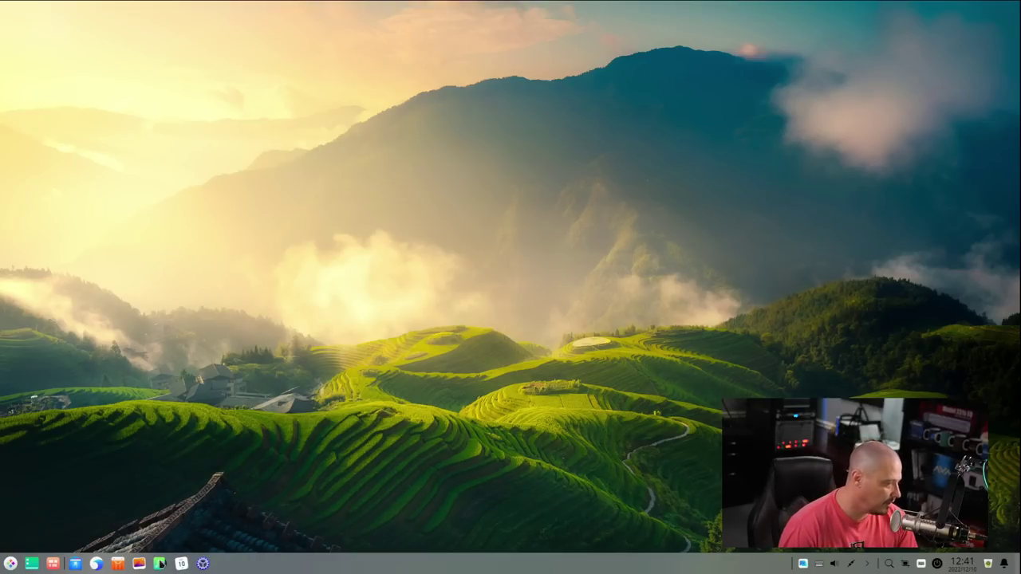
Step: Open File Manager from the dock, move its window up-right, and go to Home
{"action": "left_click", "coordinate": [82, 564]}
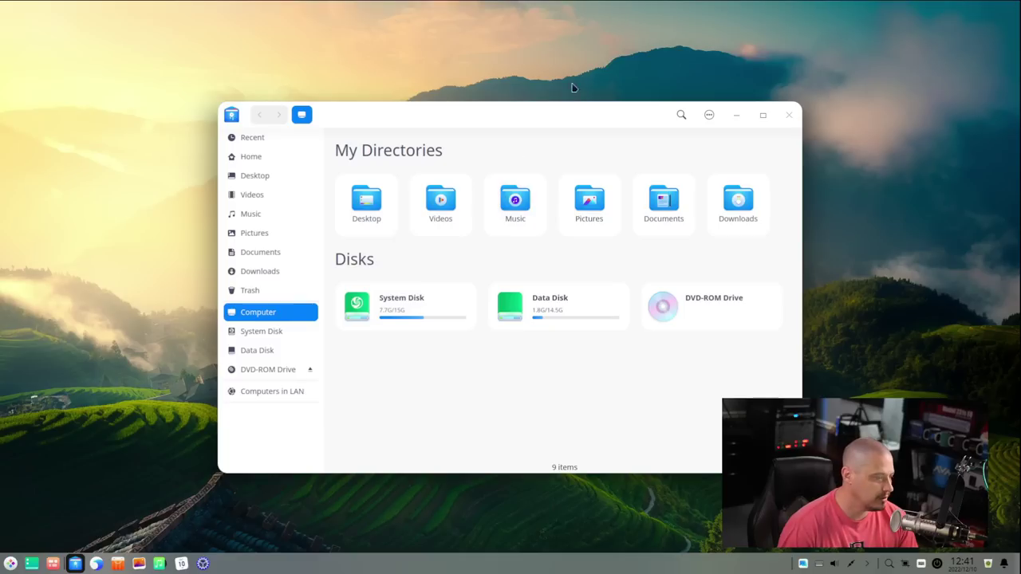
{"action": "left_click_drag", "start_coordinate": [503, 114], "coordinate": [618, 67]}
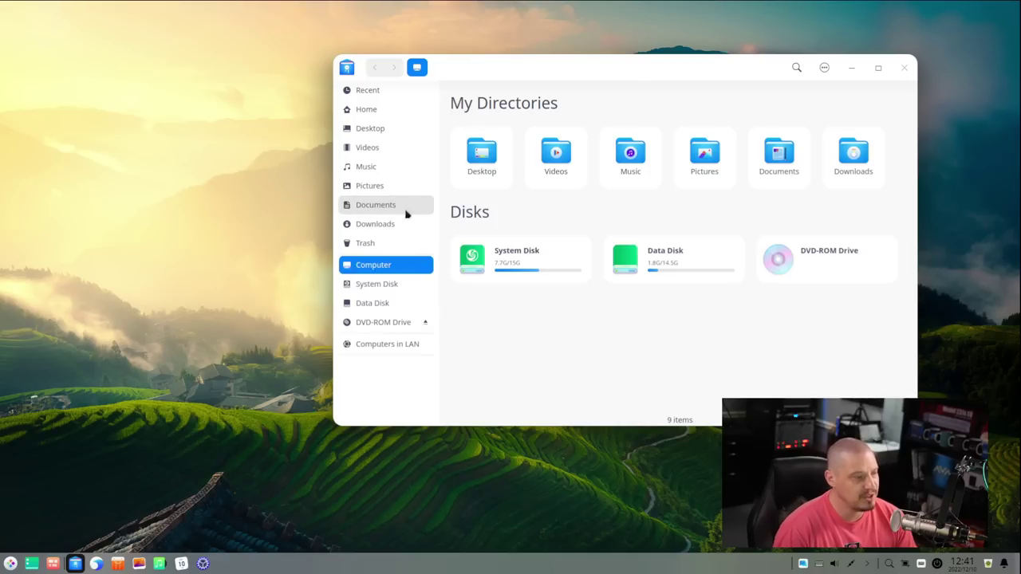
{"action": "left_click", "coordinate": [383, 110]}
Step: Switch the Home folder to list view and show the details pane for Documents and Desktop
{"action": "right_click", "coordinate": [671, 212]}
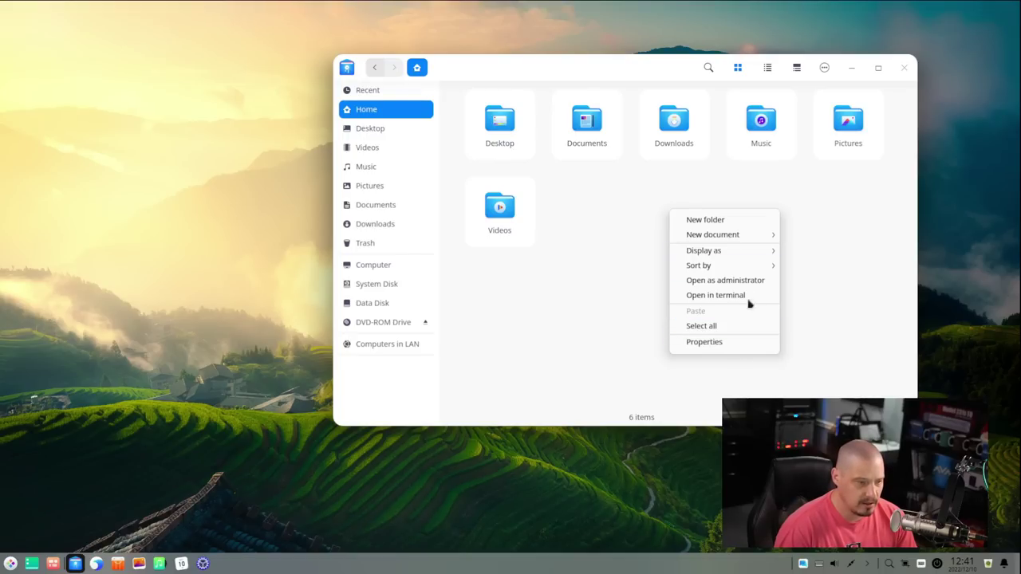
{"action": "mouse_move", "coordinate": [748, 253]}
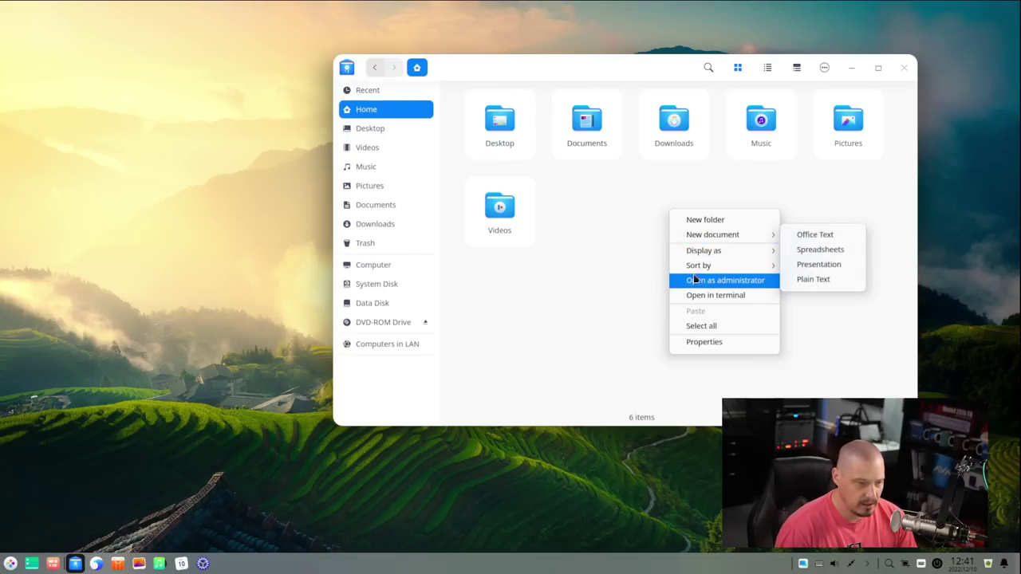
{"action": "left_click", "coordinate": [767, 68]}
{"action": "left_click", "coordinate": [767, 68]}
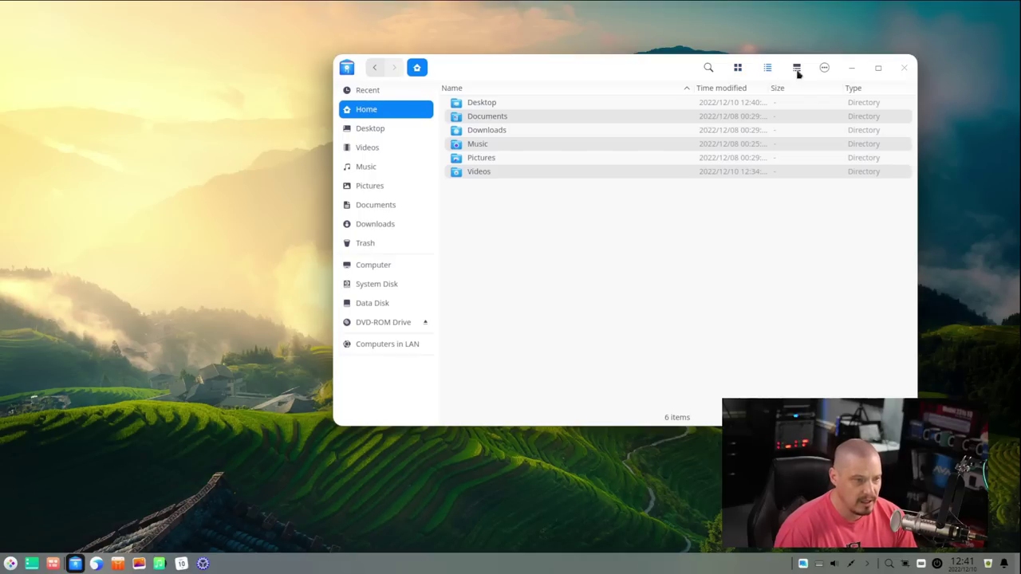
{"action": "left_click", "coordinate": [795, 69]}
{"action": "left_click", "coordinate": [796, 69]}
{"action": "left_click", "coordinate": [796, 69]}
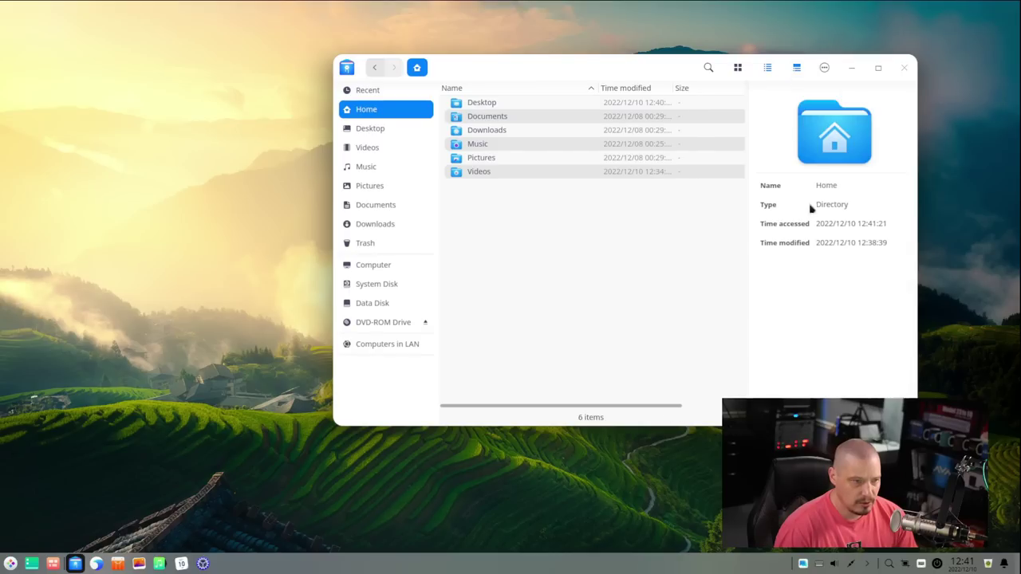
{"action": "left_click", "coordinate": [490, 116]}
{"action": "left_click", "coordinate": [477, 104]}
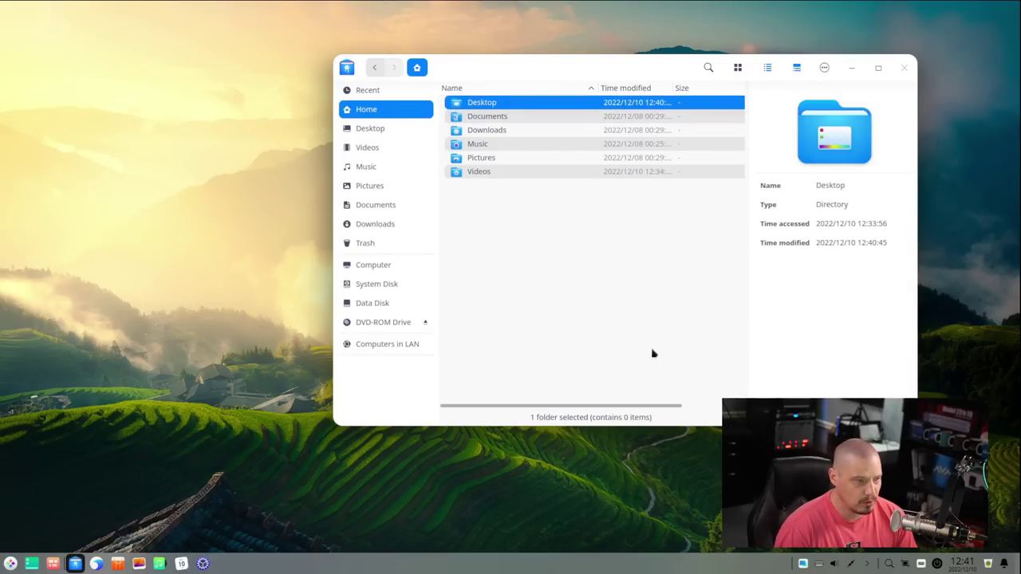
Step: Reveal hidden files in Home with Ctrl+H, then bring up the main options menu
{"action": "left_click", "coordinate": [823, 68]}
{"action": "mouse_move", "coordinate": [850, 167]}
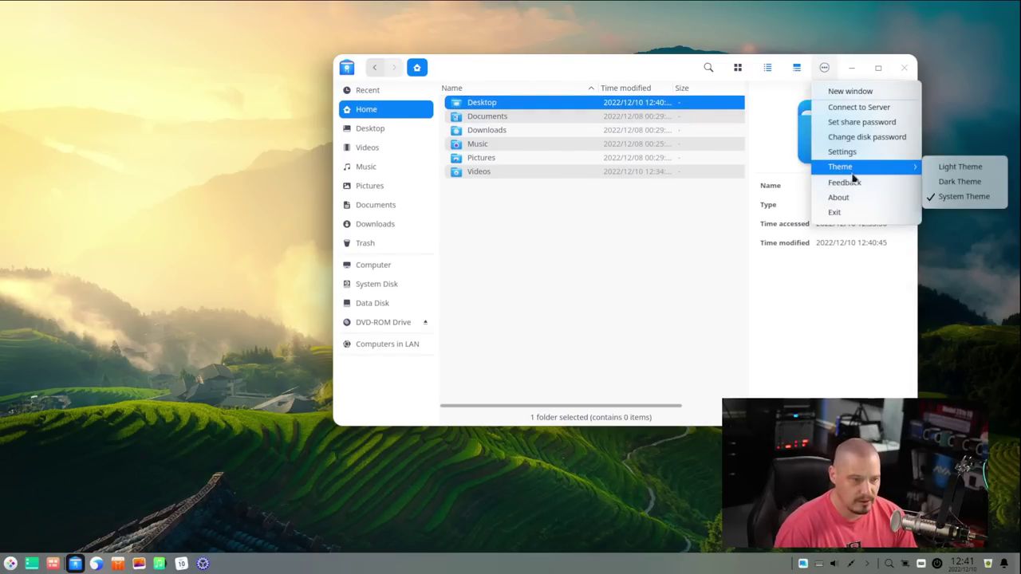
{"action": "left_click", "coordinate": [627, 341]}
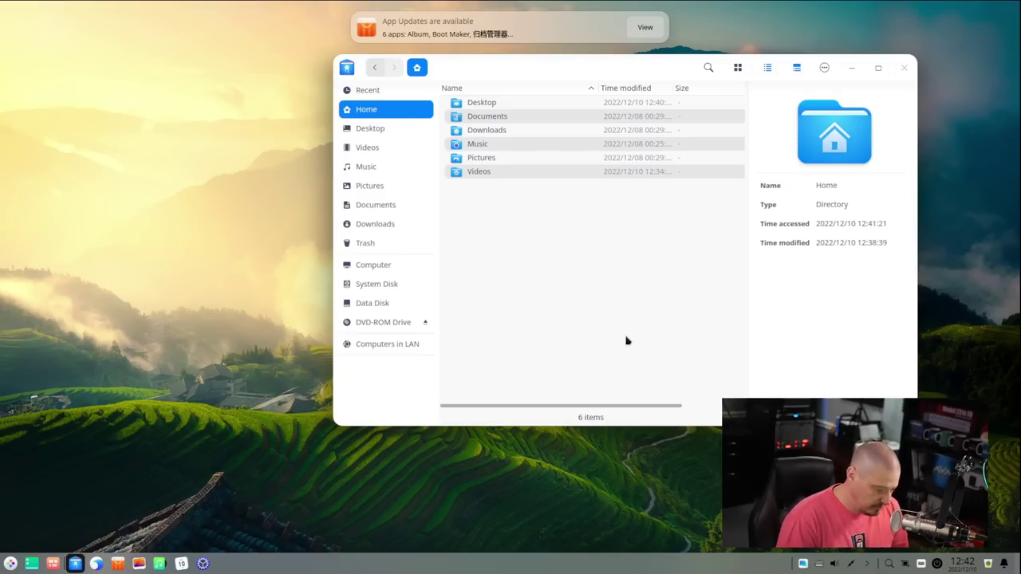
{"action": "key", "text": "ctrl+h"}
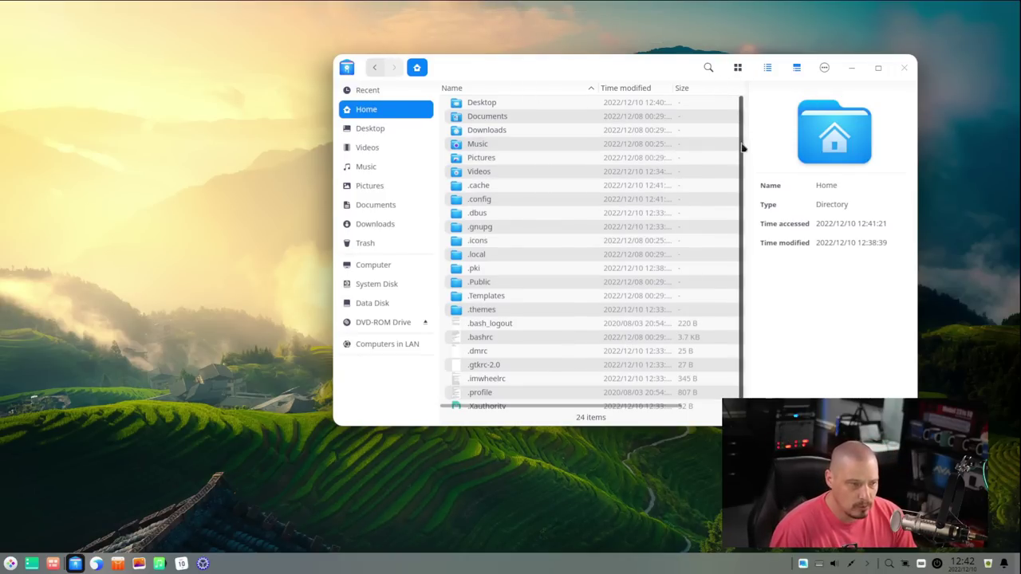
{"action": "left_click", "coordinate": [822, 70]}
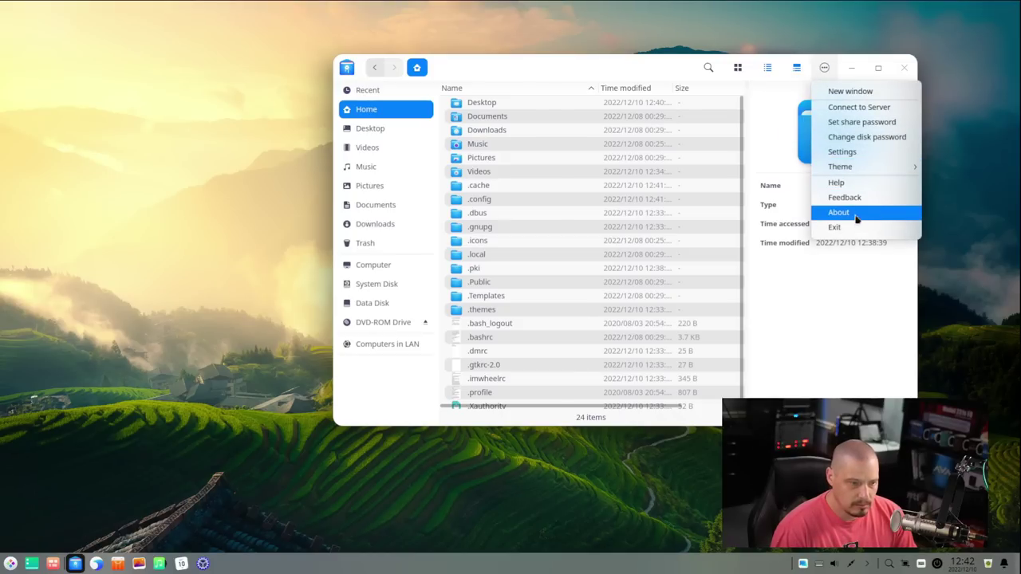
Step: Review the Hidden files settings, close them, shift the window left, and leave the theme unchanged
{"action": "left_click", "coordinate": [841, 152]}
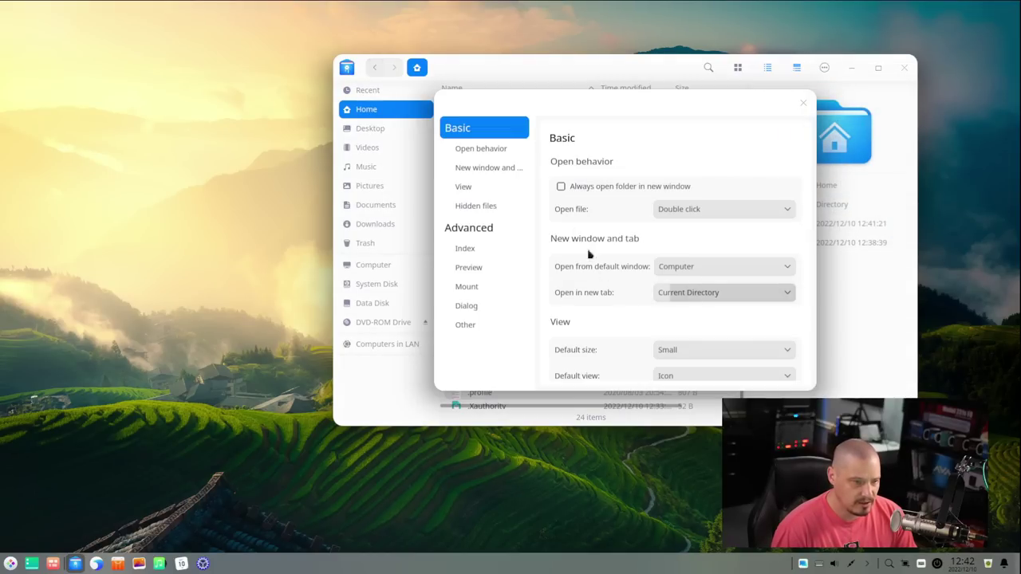
{"action": "left_click", "coordinate": [485, 205]}
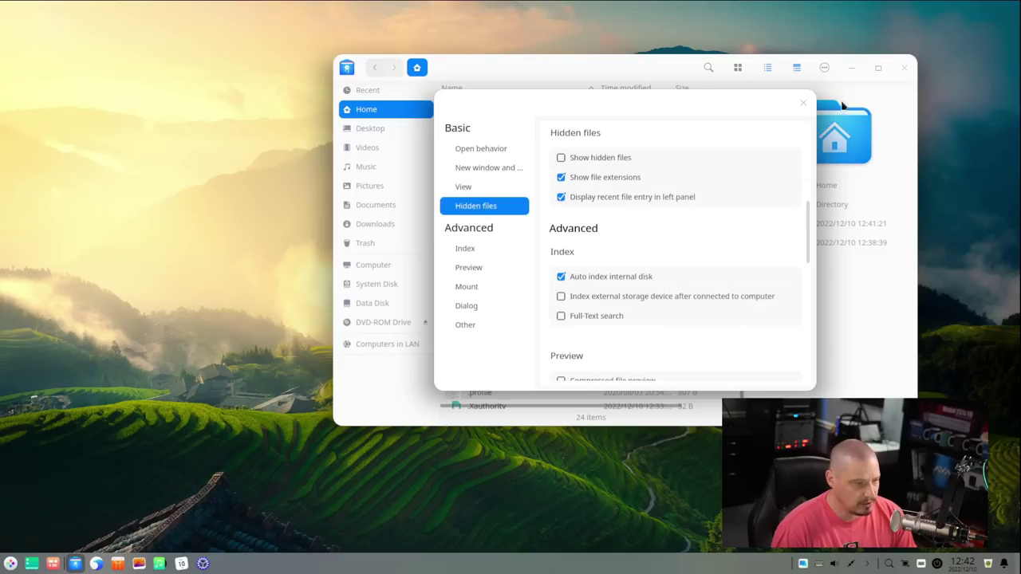
{"action": "left_click", "coordinate": [804, 103]}
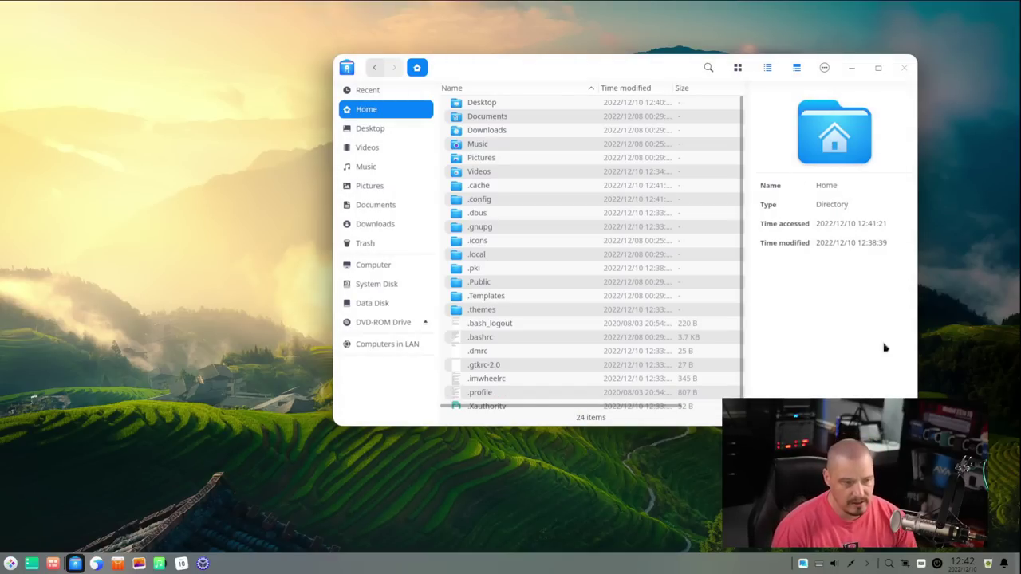
{"action": "left_click_drag", "start_coordinate": [575, 67], "coordinate": [408, 66]}
{"action": "left_click", "coordinate": [657, 66]}
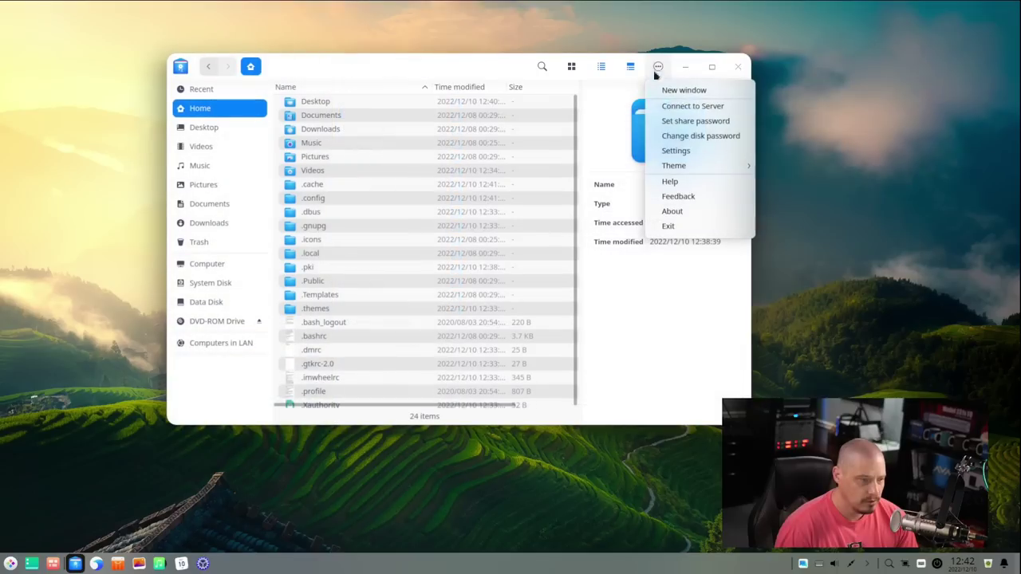
{"action": "mouse_move", "coordinate": [713, 166]}
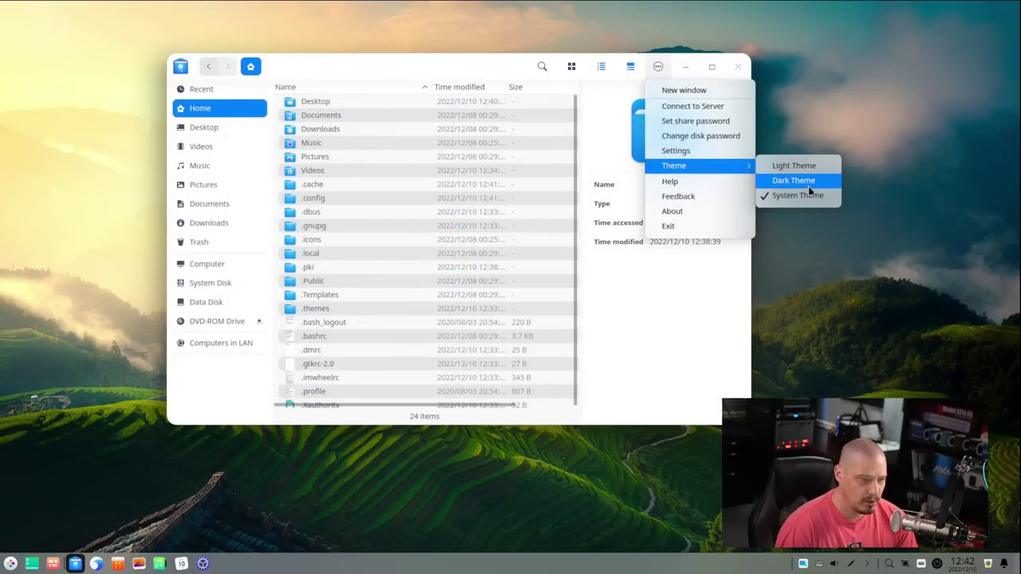
{"action": "left_click", "coordinate": [815, 368]}
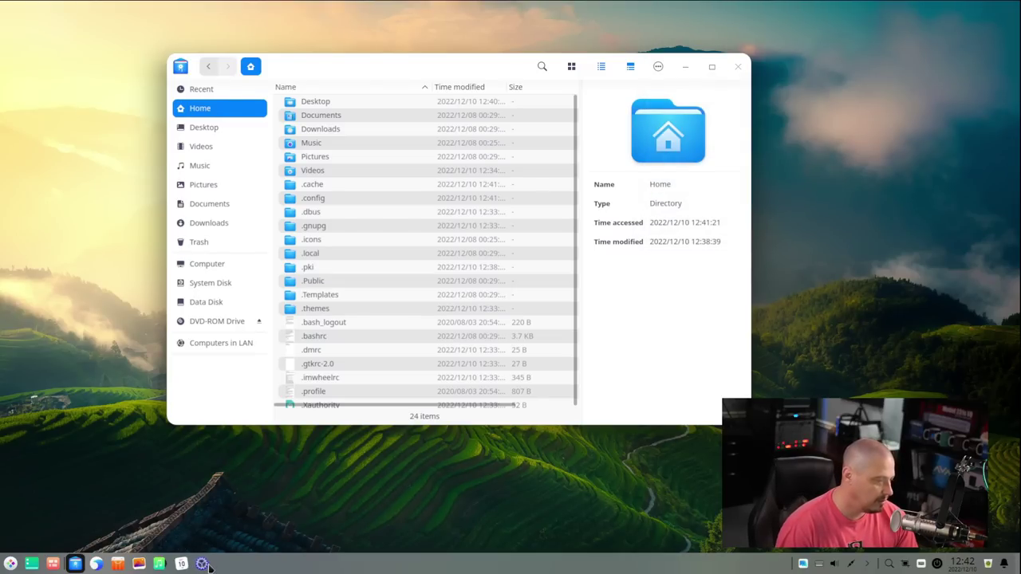
Step: Open Control Center, move it right, go to Personalization, and switch to the dark theme
{"action": "left_click", "coordinate": [203, 564]}
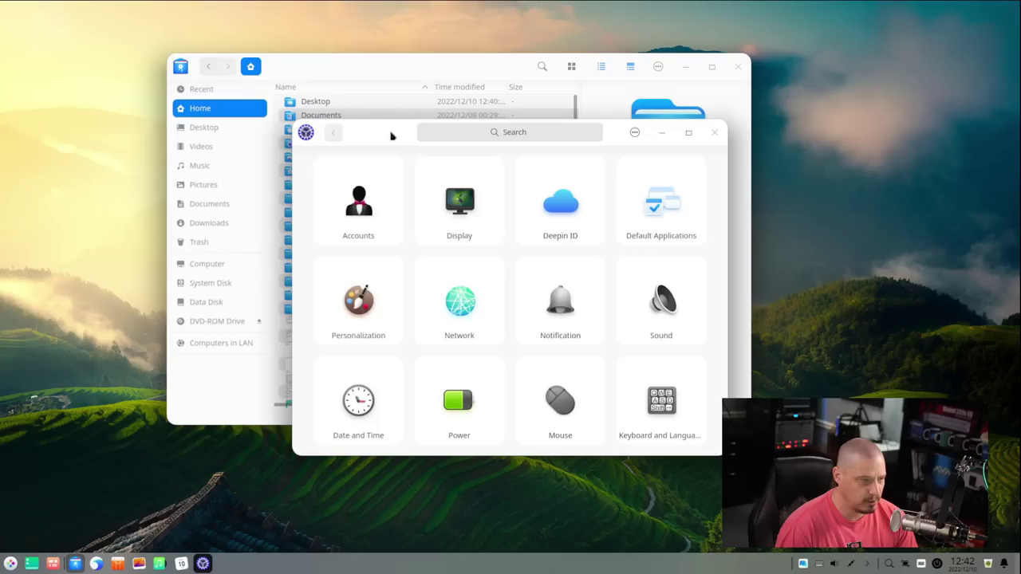
{"action": "left_click_drag", "start_coordinate": [389, 137], "coordinate": [612, 128]}
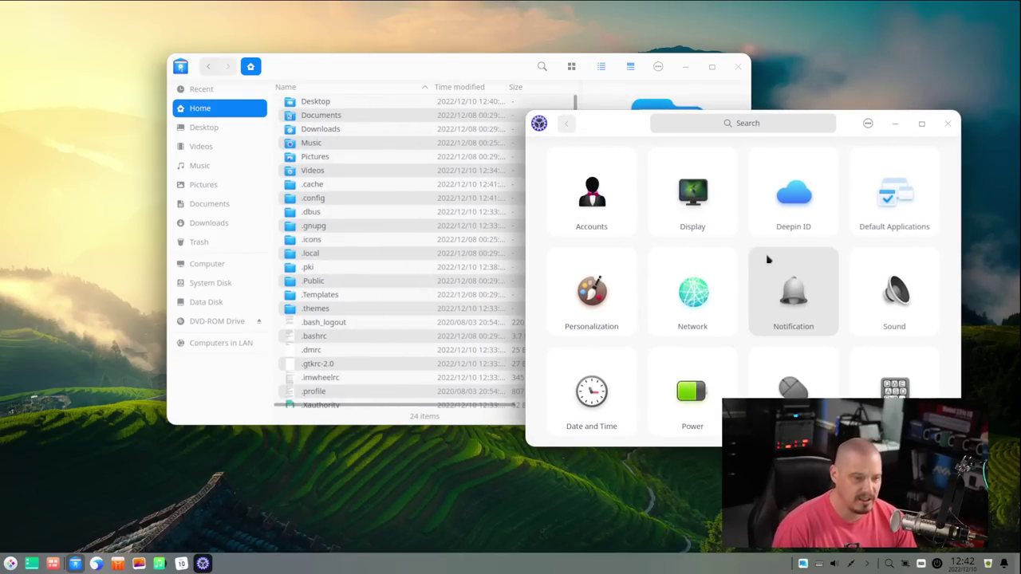
{"action": "scroll", "coordinate": [764, 260], "scroll_direction": "down", "scroll_amount": 2}
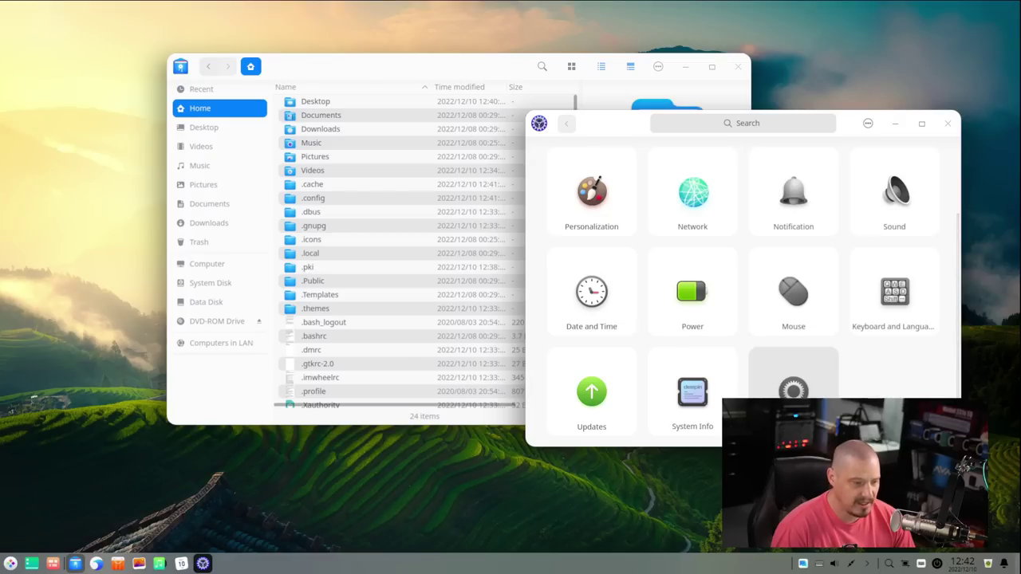
{"action": "scroll", "coordinate": [768, 344], "scroll_direction": "up", "scroll_amount": 2}
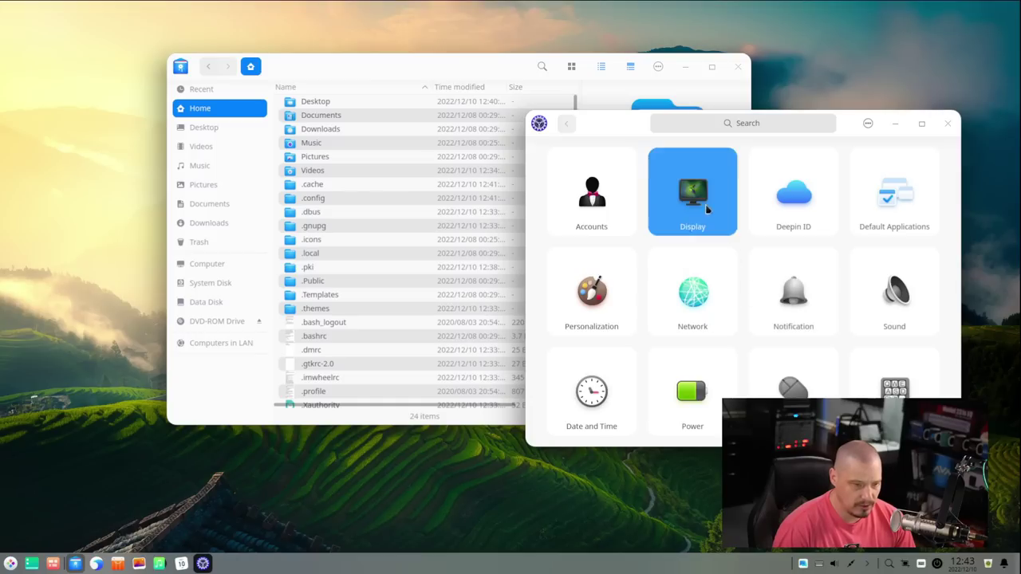
{"action": "left_click", "coordinate": [706, 209]}
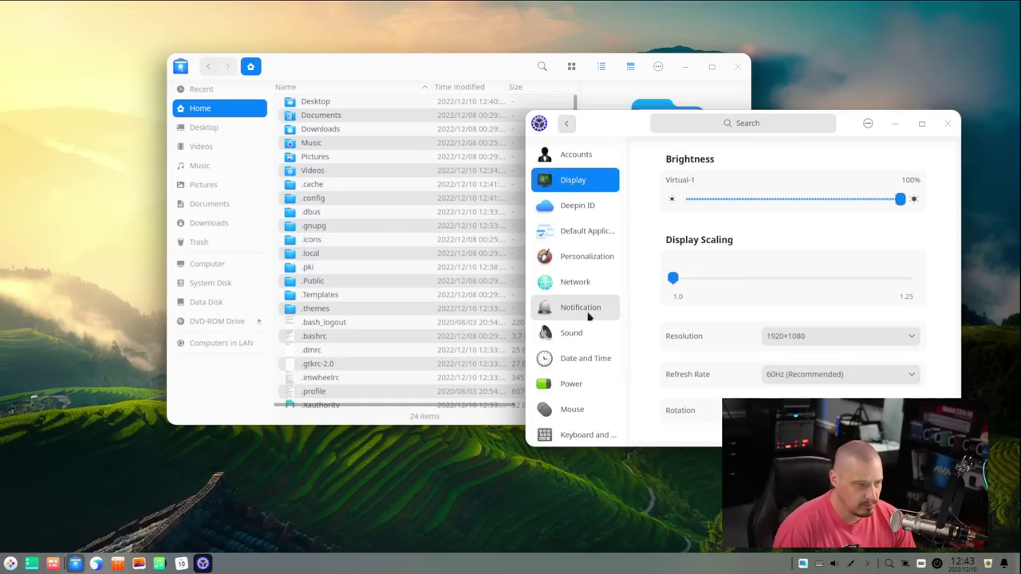
{"action": "scroll", "coordinate": [587, 395], "scroll_direction": "down", "scroll_amount": 2}
{"action": "scroll", "coordinate": [585, 319], "scroll_direction": "up", "scroll_amount": 2}
{"action": "left_click", "coordinate": [584, 259]}
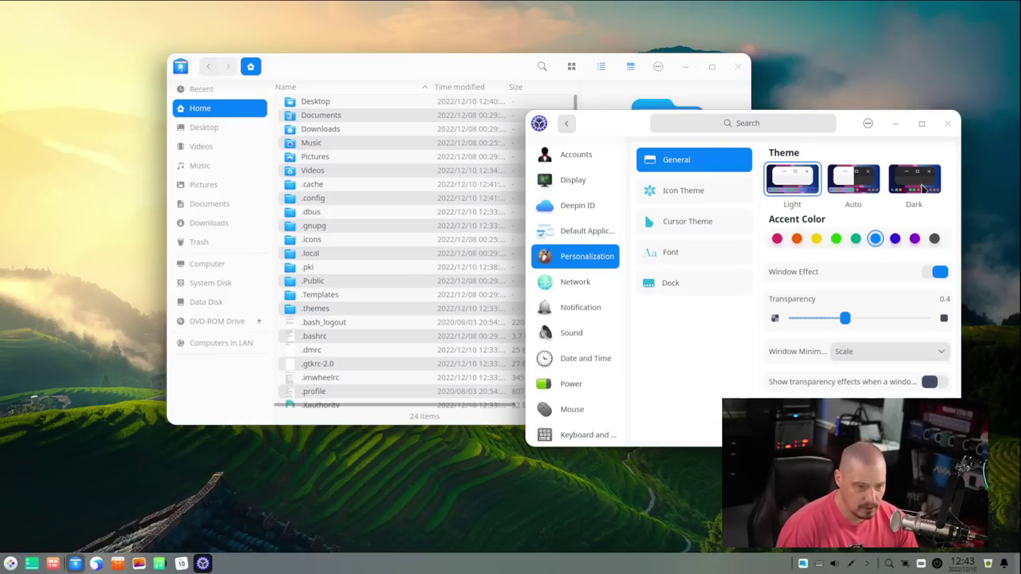
{"action": "left_click", "coordinate": [922, 187]}
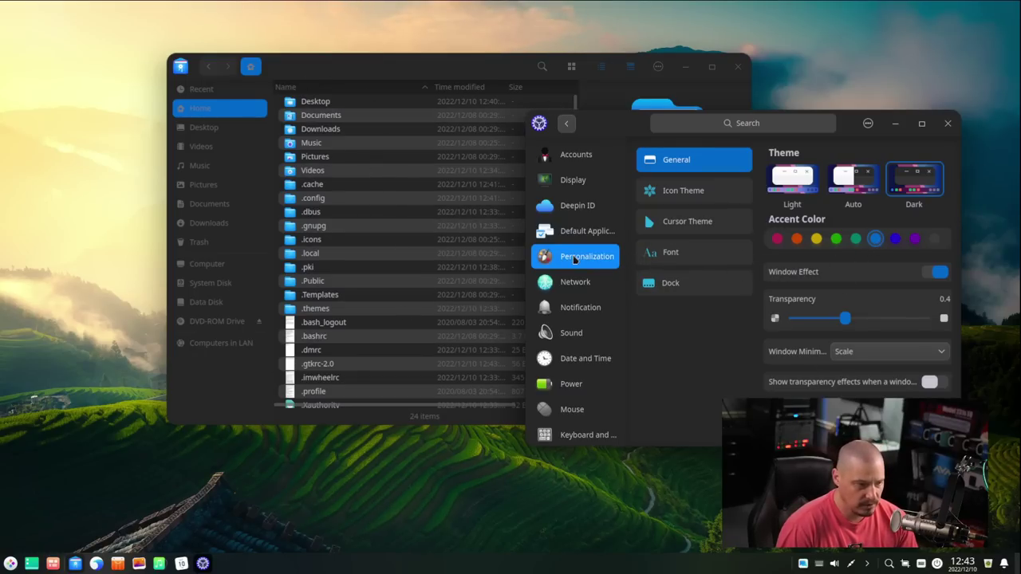
Step: Try green and orange accent colours, settle on teal, and close Control Center
{"action": "left_click", "coordinate": [836, 238]}
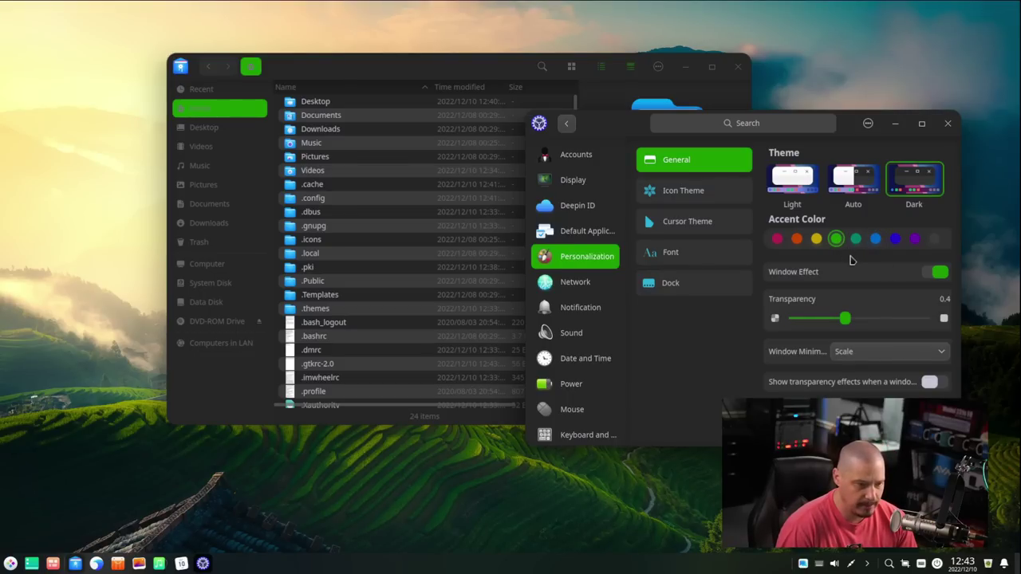
{"action": "left_click", "coordinate": [855, 239]}
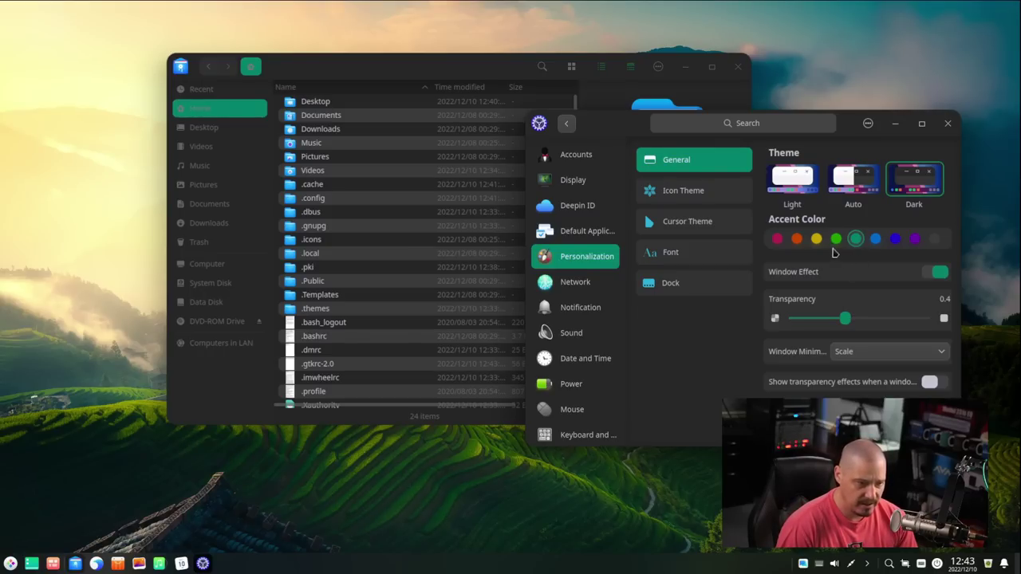
{"action": "left_click", "coordinate": [796, 239]}
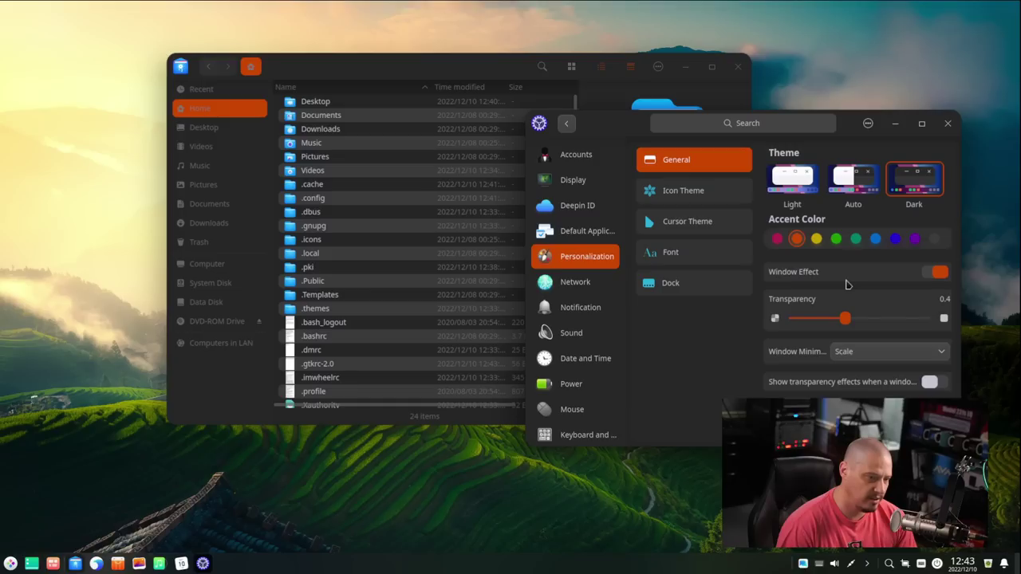
{"action": "left_click", "coordinate": [855, 238]}
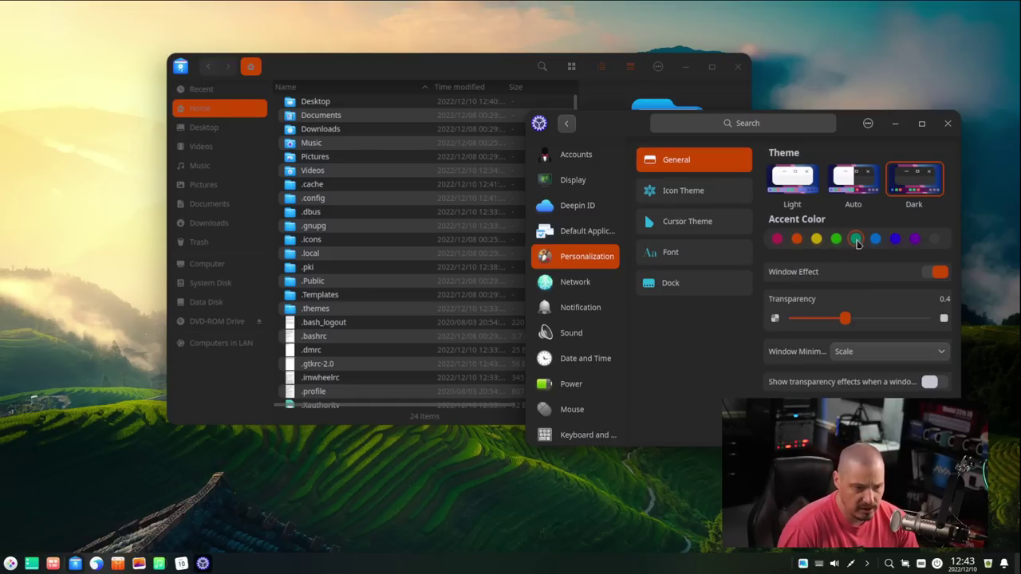
{"action": "left_click", "coordinate": [947, 124]}
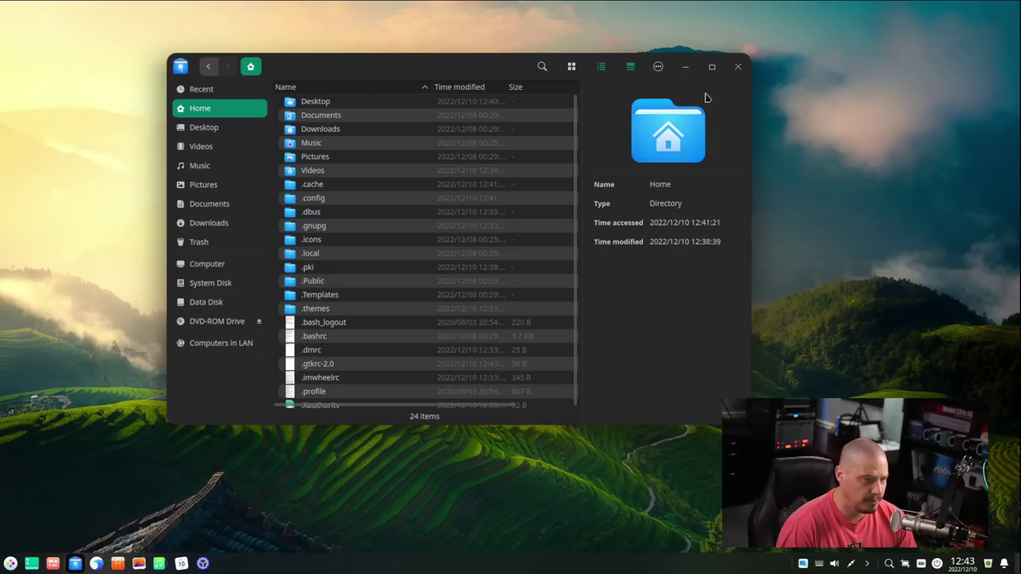
Step: Close the file manager and open the browser's About page showing version 6.0.24
{"action": "left_click", "coordinate": [737, 66]}
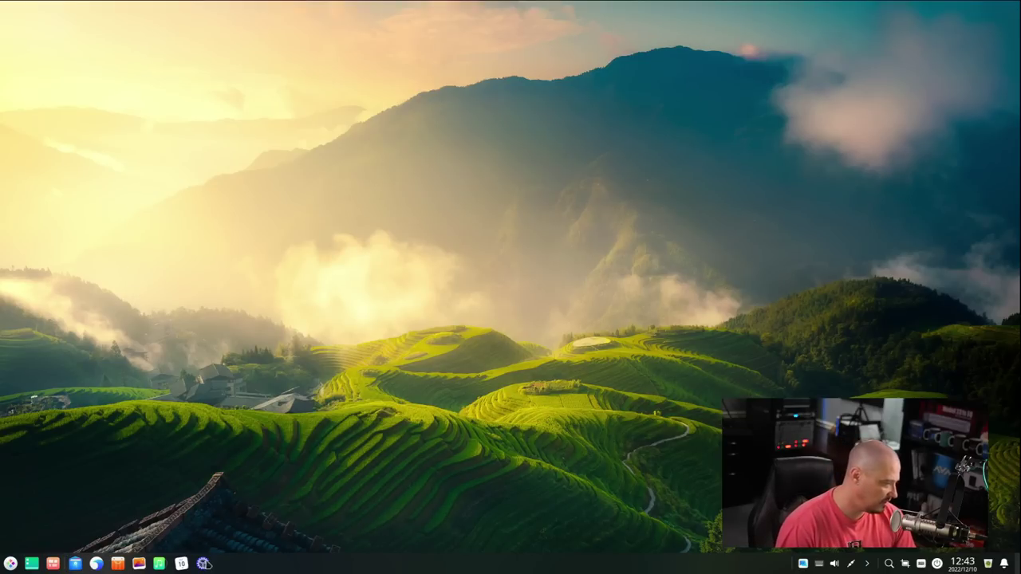
{"action": "left_click", "coordinate": [95, 563]}
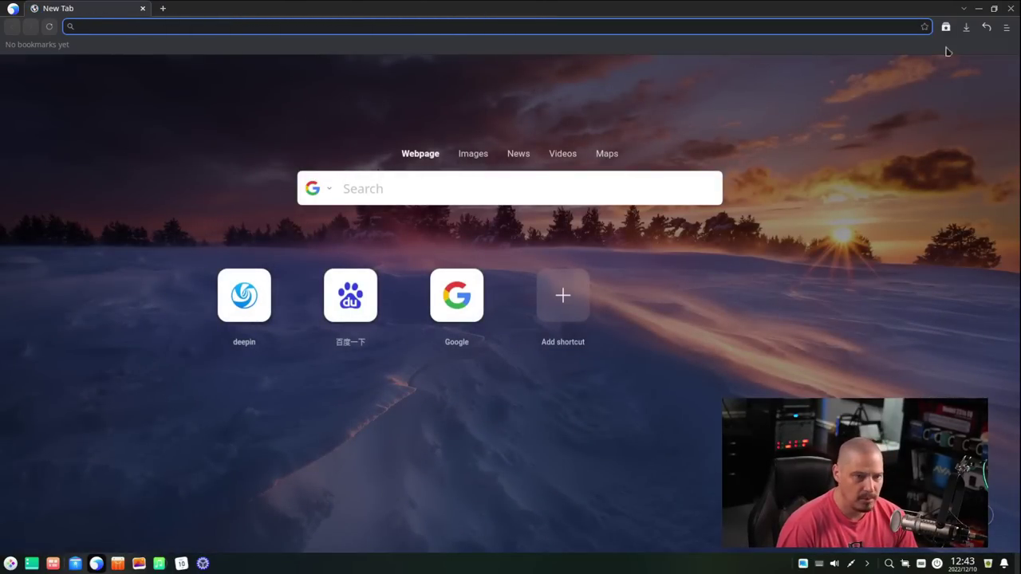
{"action": "left_click", "coordinate": [1006, 26]}
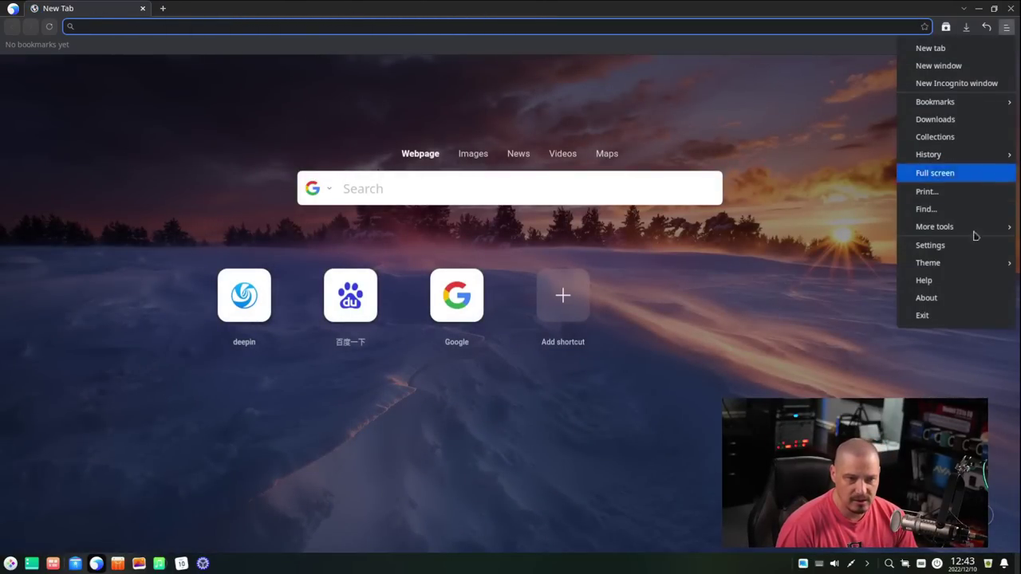
{"action": "left_click", "coordinate": [980, 297]}
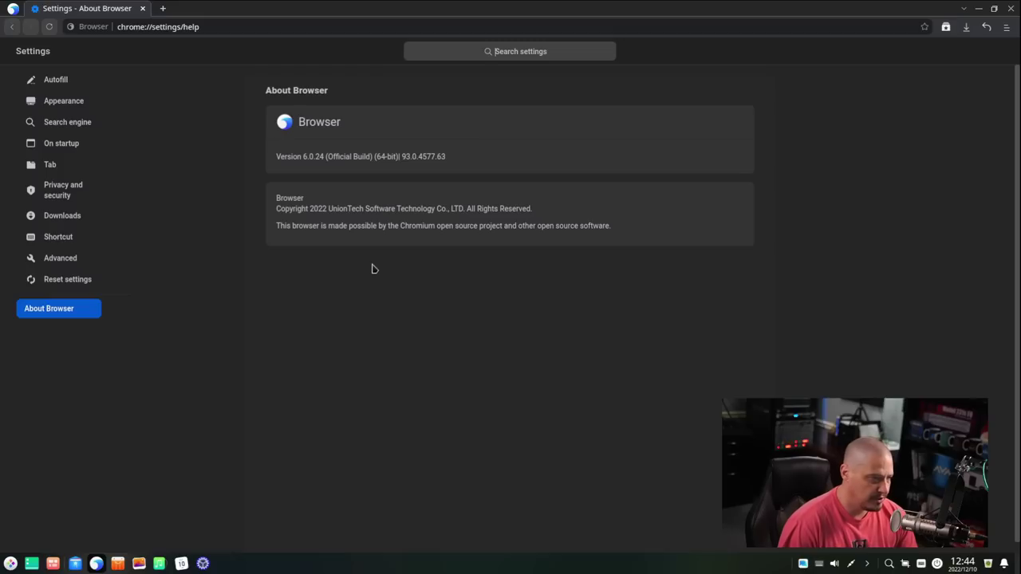
{"action": "left_click_drag", "start_coordinate": [314, 201], "coordinate": [278, 200]}
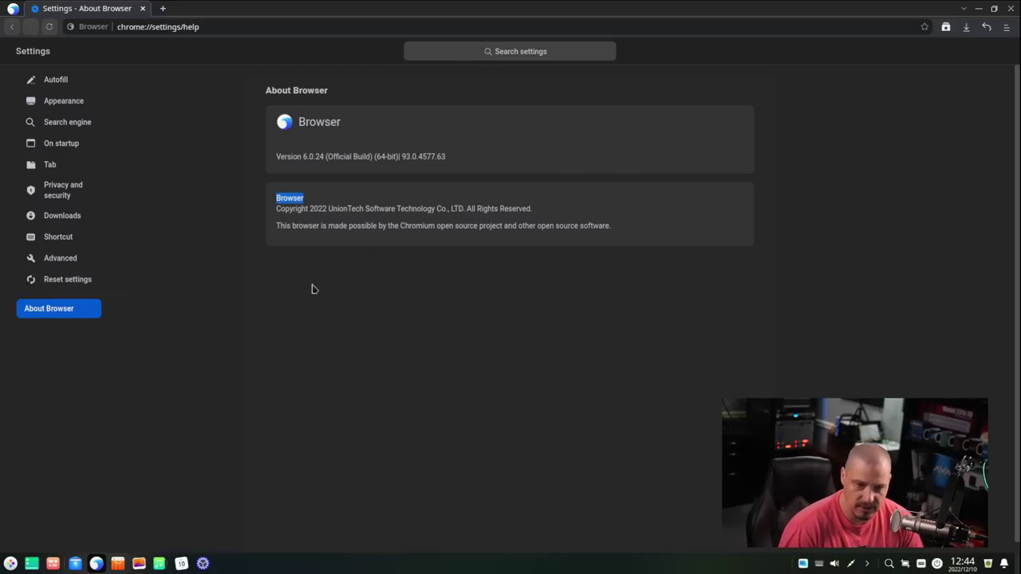
Step: Open a new tab, close the About tab, and close the browser
{"action": "left_click", "coordinate": [163, 8]}
{"action": "left_click", "coordinate": [142, 8]}
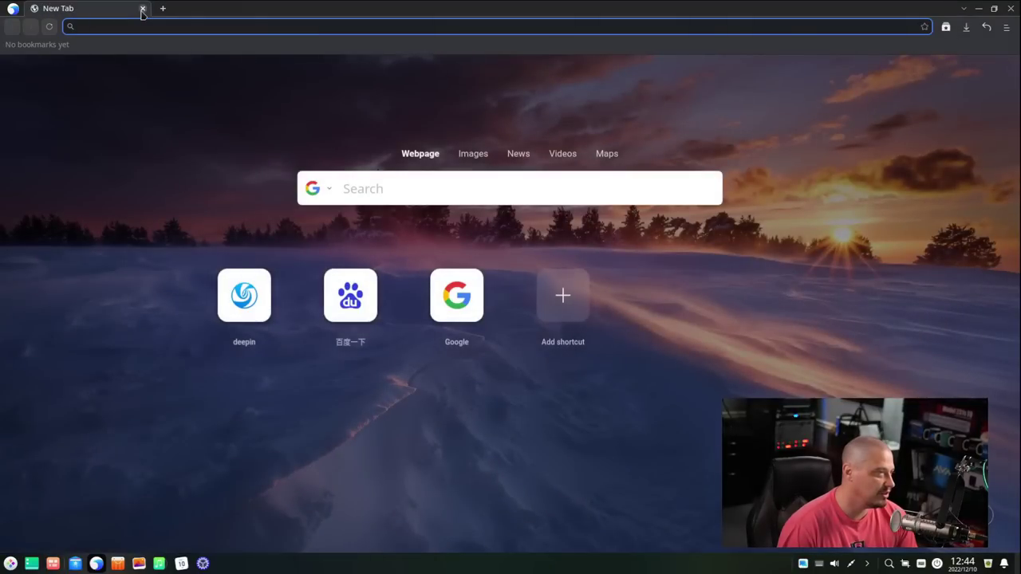
{"action": "left_click", "coordinate": [142, 9]}
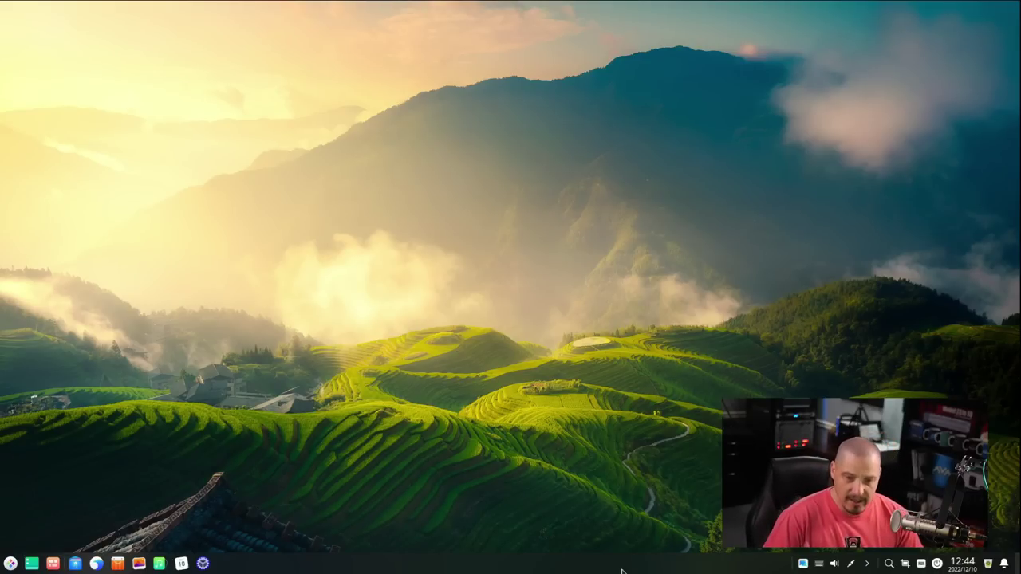
Step: Glance at Album's empty library, then scan Music's empty library and send Music to the system tray
{"action": "left_click", "coordinate": [137, 564]}
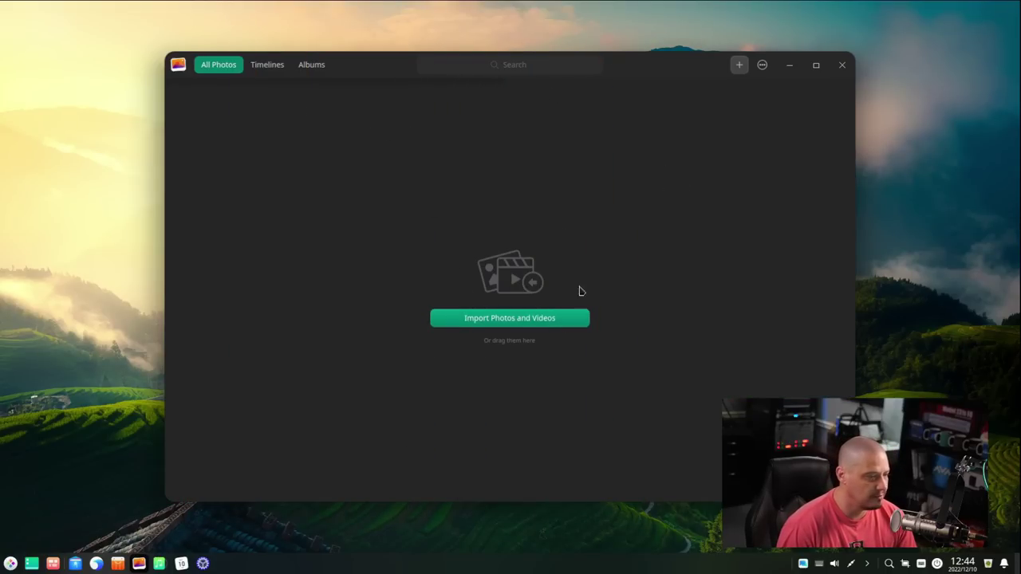
{"action": "left_click", "coordinate": [842, 64]}
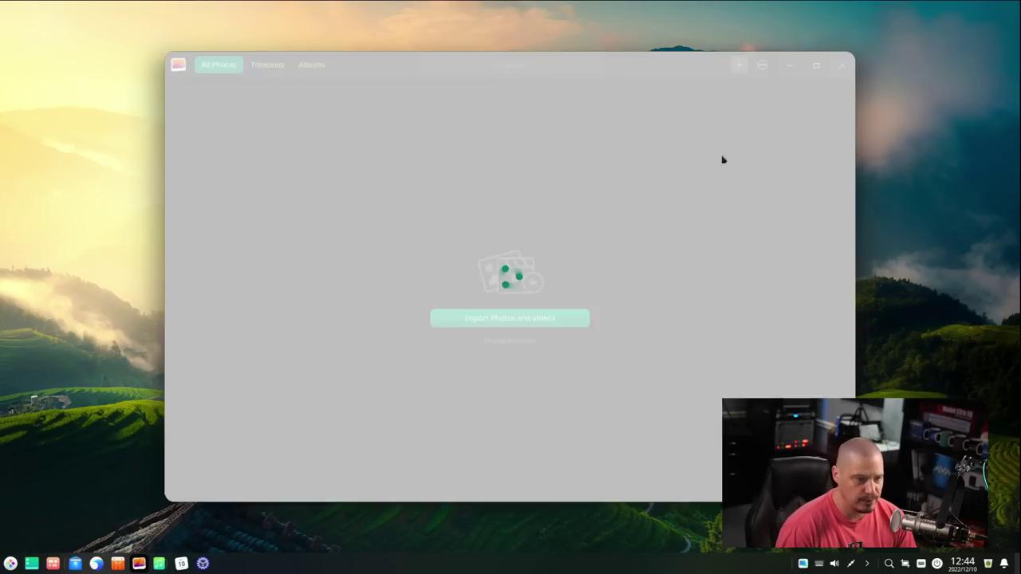
{"action": "left_click", "coordinate": [159, 564]}
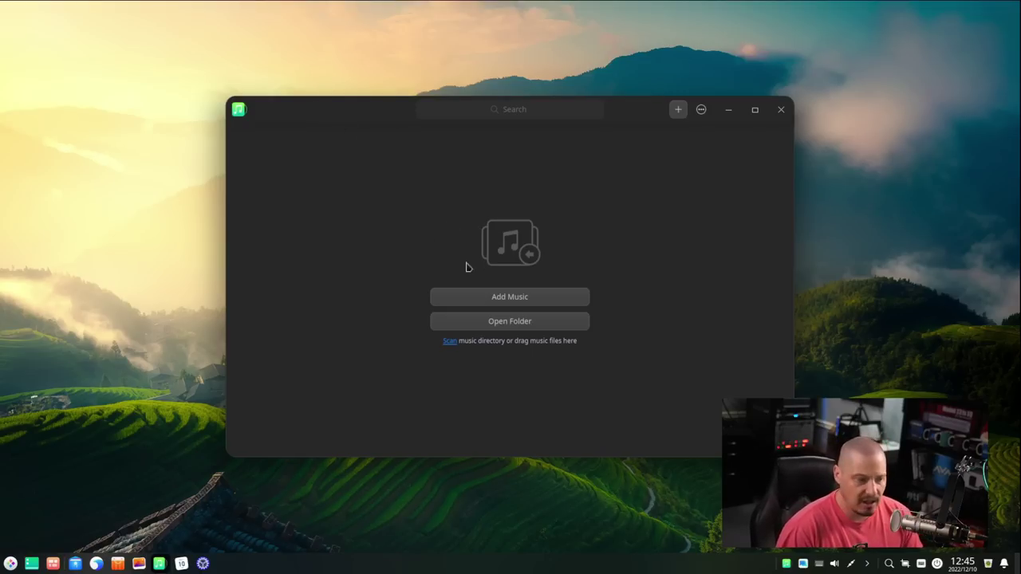
{"action": "left_click", "coordinate": [448, 342]}
{"action": "left_click", "coordinate": [781, 115]}
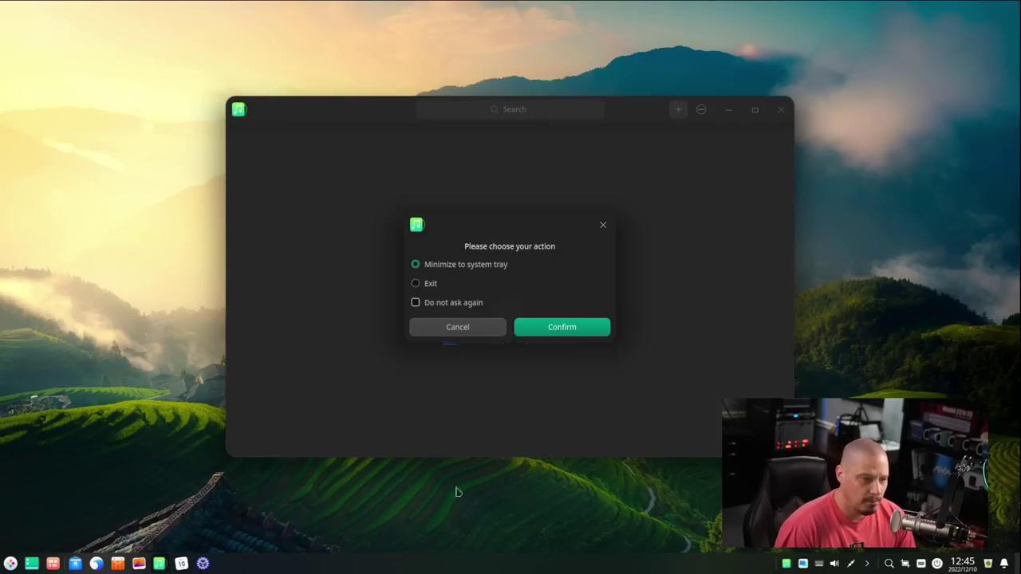
{"action": "left_click", "coordinate": [562, 329]}
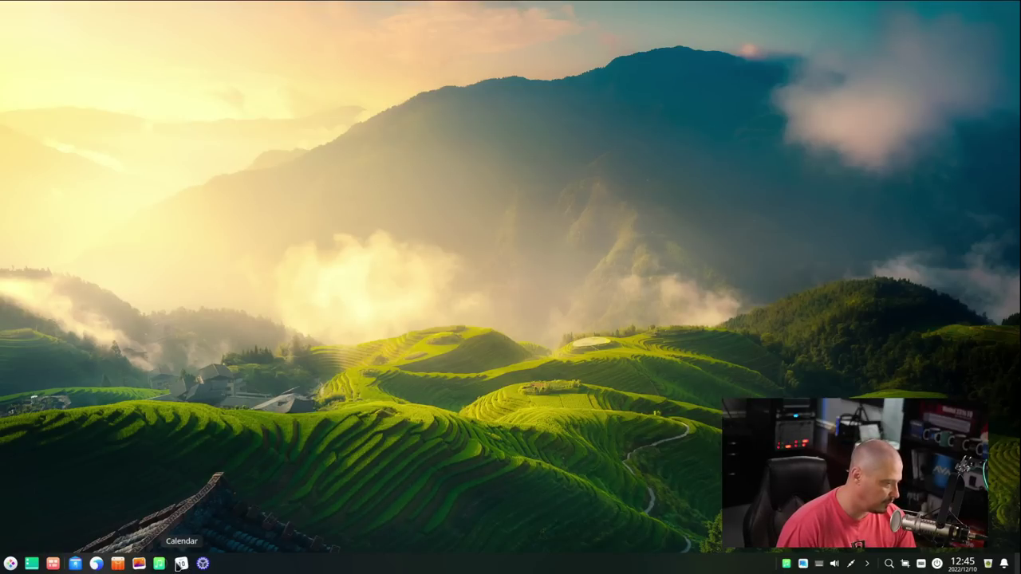
{"action": "left_click", "coordinate": [181, 563]}
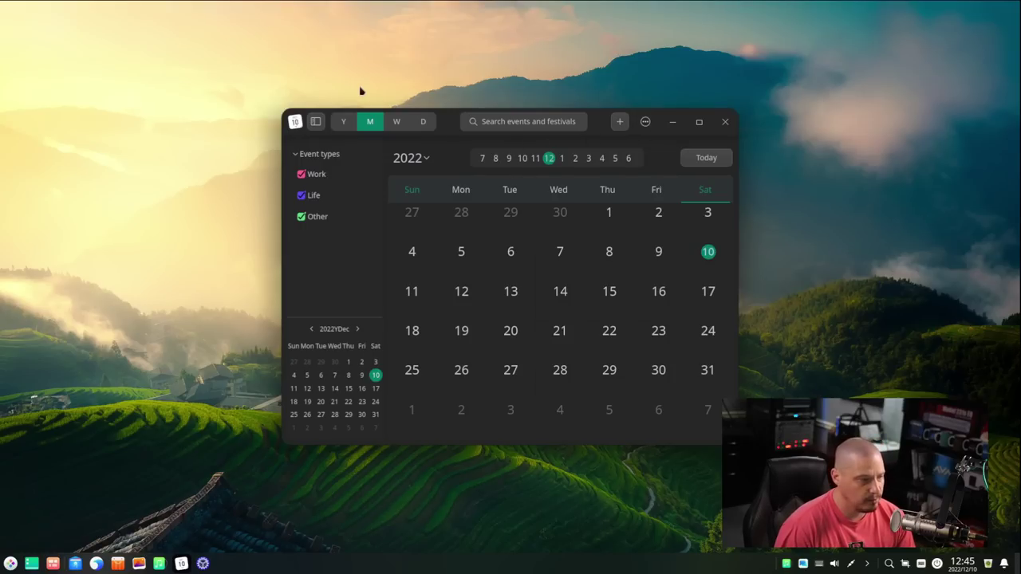
{"action": "left_click_drag", "start_coordinate": [444, 128], "coordinate": [545, 110]}
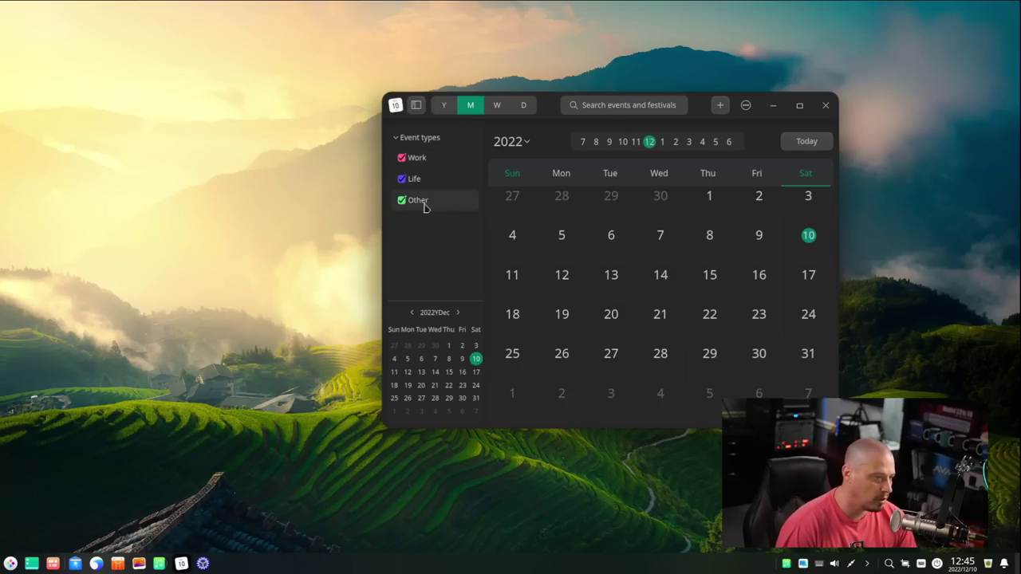
{"action": "left_click", "coordinate": [825, 106]}
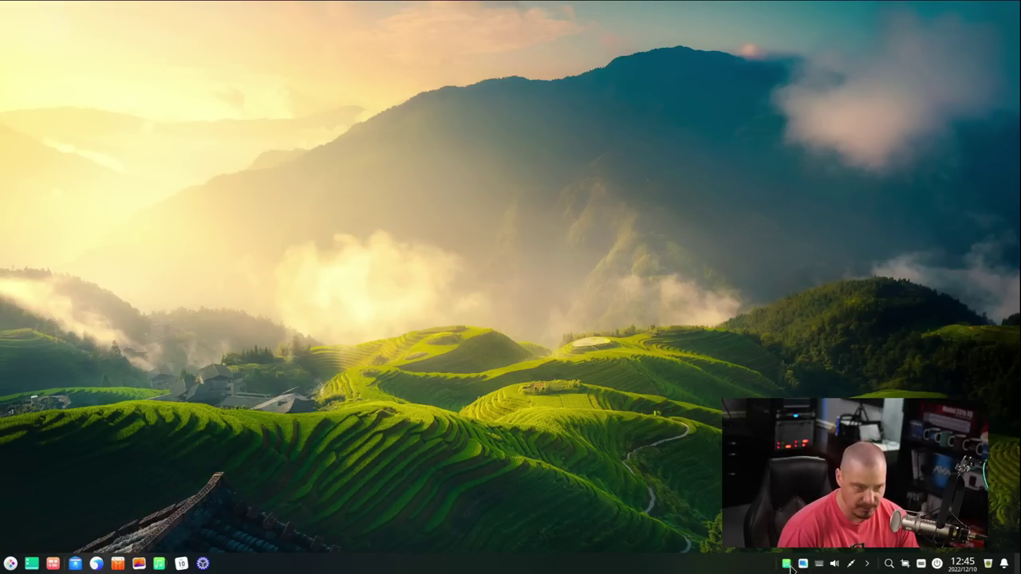
Step: Toggle the Music window from its tray icon several times, then exit Music from its options menu
{"action": "left_click", "coordinate": [788, 564]}
{"action": "left_click", "coordinate": [787, 565]}
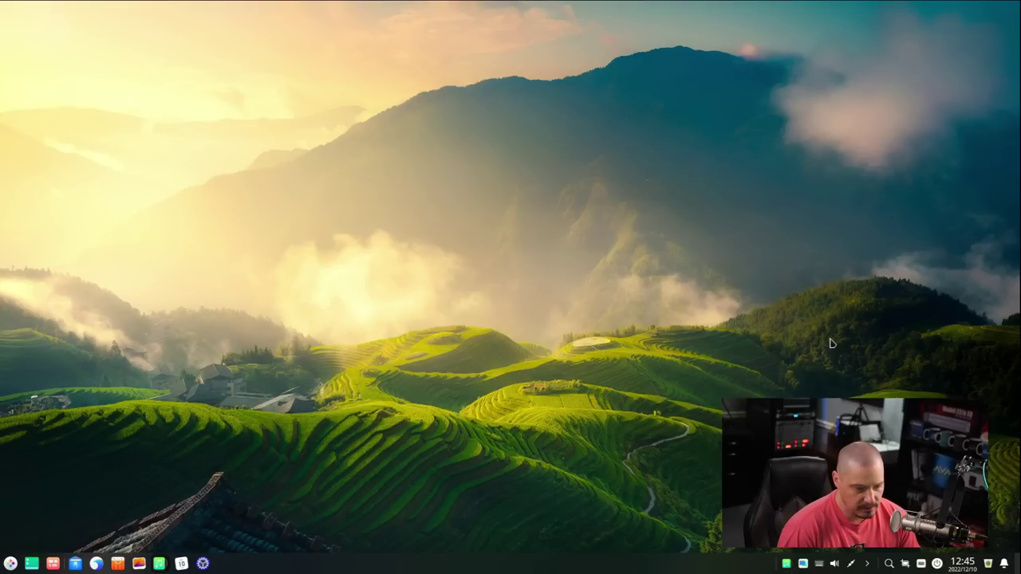
{"action": "left_click", "coordinate": [788, 565]}
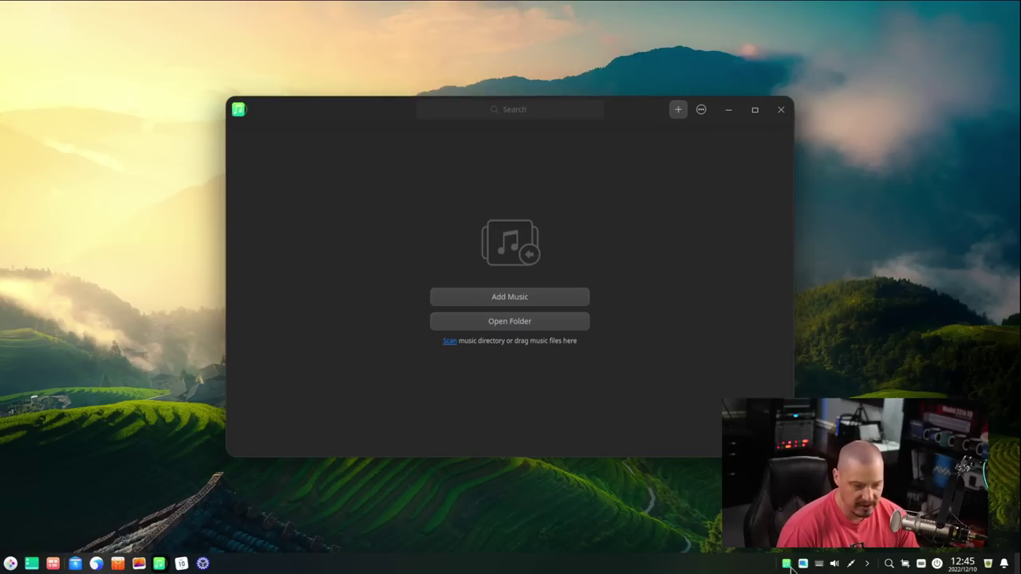
{"action": "left_click", "coordinate": [787, 565]}
{"action": "left_click", "coordinate": [788, 565]}
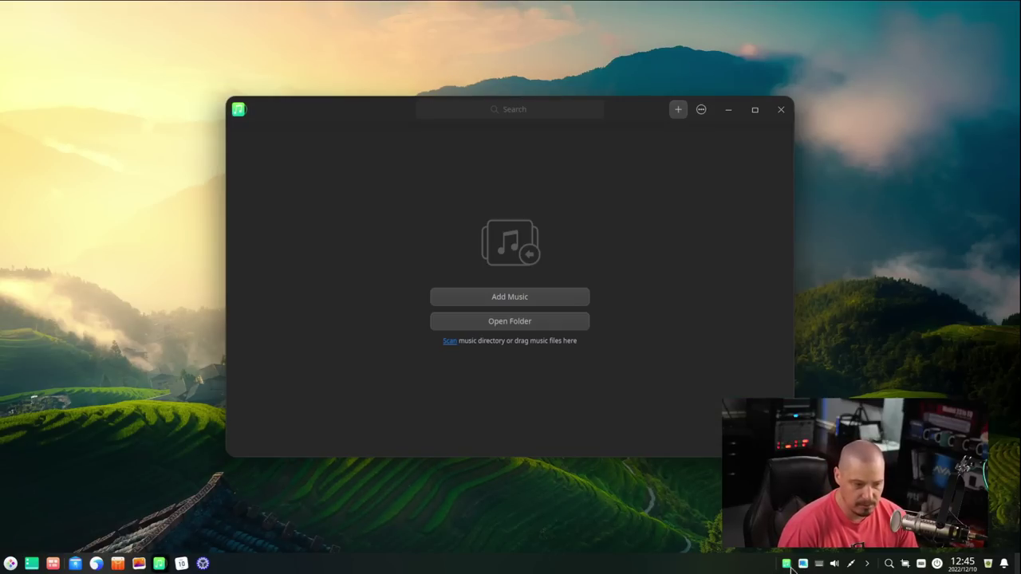
{"action": "left_click", "coordinate": [788, 565]}
{"action": "left_click", "coordinate": [788, 565]}
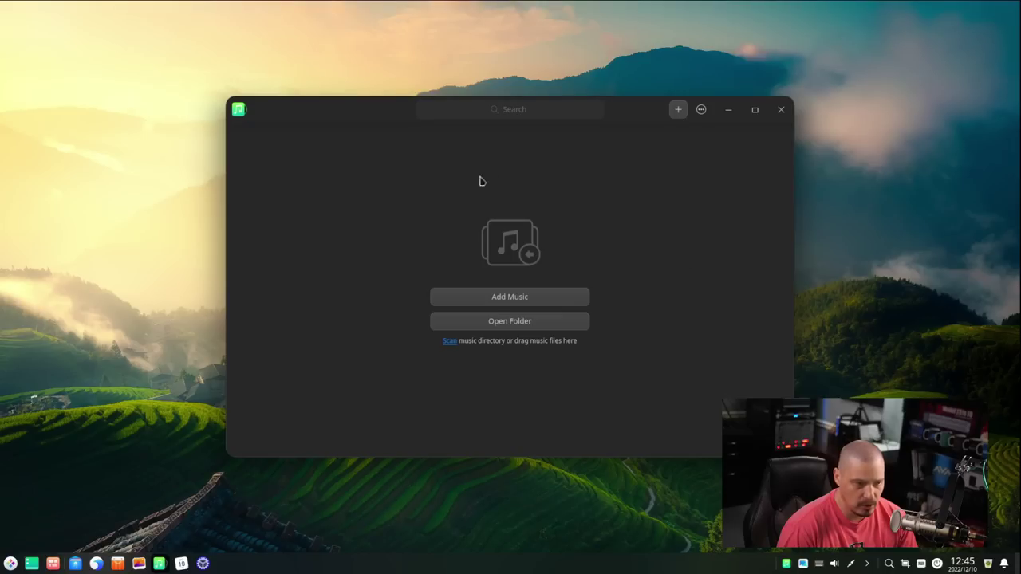
{"action": "left_click", "coordinate": [702, 110]}
{"action": "left_click", "coordinate": [746, 256]}
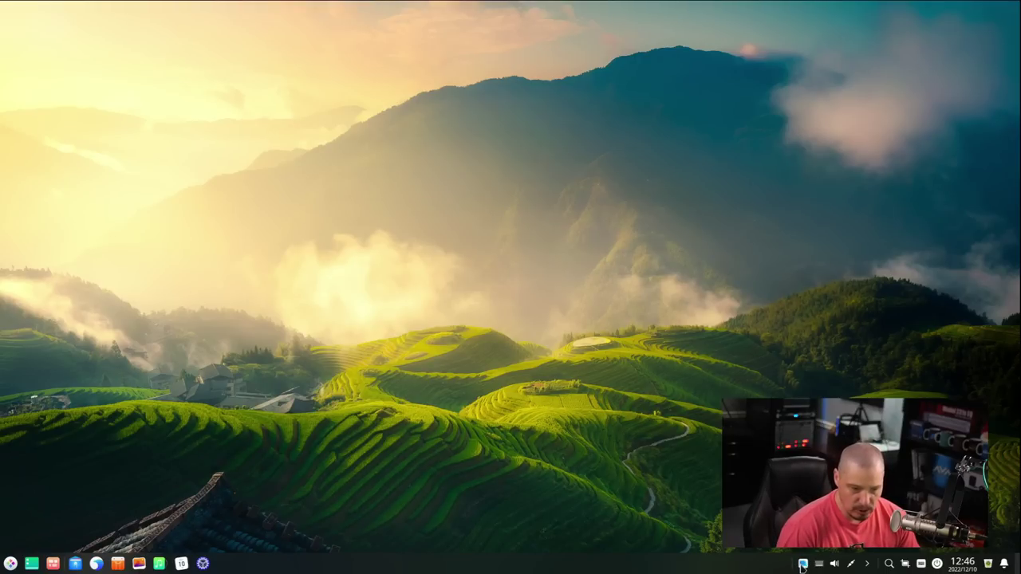
Step: Open Deepin Home from the tray and exit it completely
{"action": "left_click", "coordinate": [802, 564]}
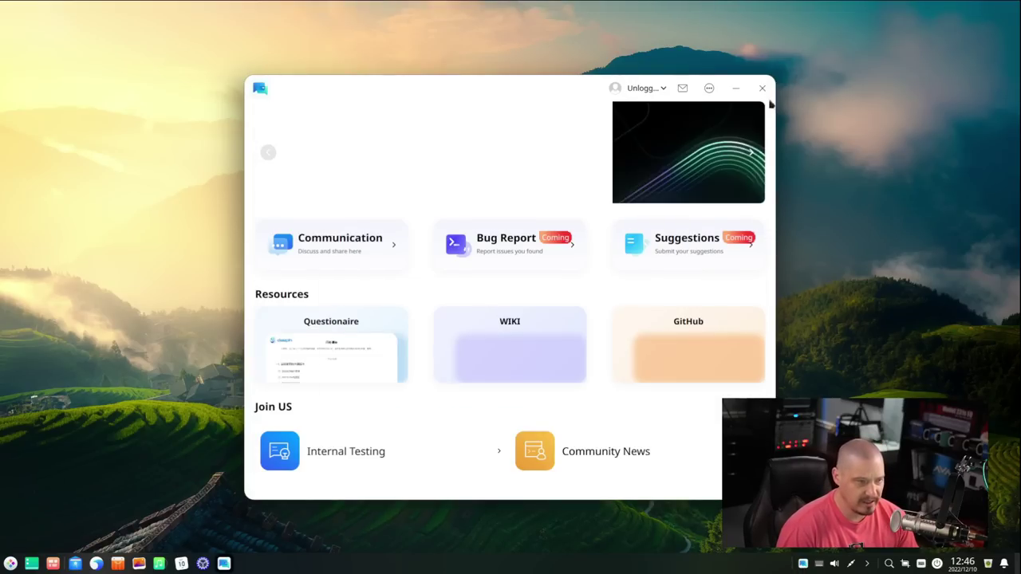
{"action": "left_click", "coordinate": [710, 89]}
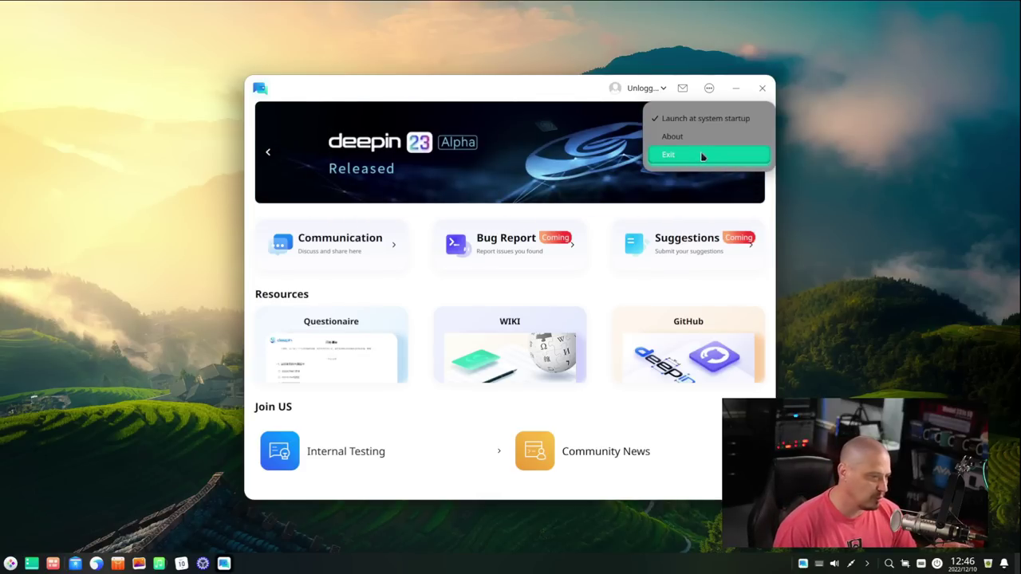
{"action": "left_click", "coordinate": [702, 156]}
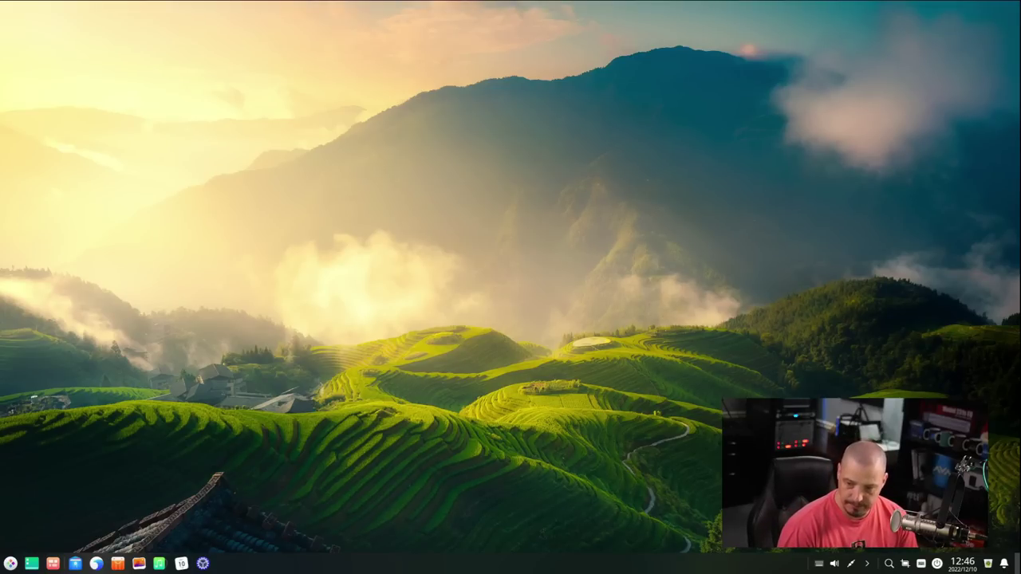
Step: Move the dock to the top edge of the screen, then back to the bottom
{"action": "left_click", "coordinate": [16, 568]}
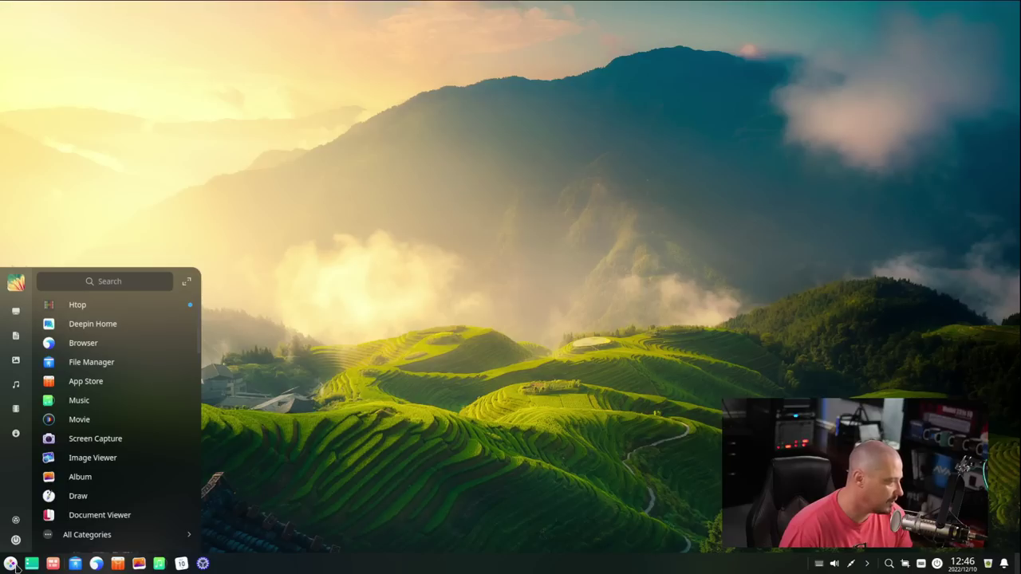
{"action": "left_click", "coordinate": [16, 567]}
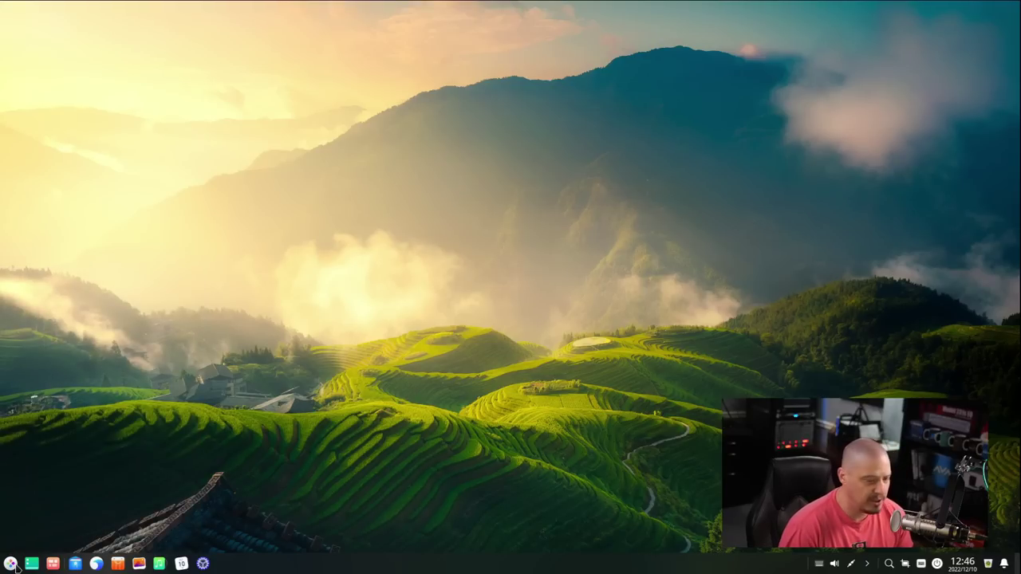
{"action": "right_click", "coordinate": [16, 567]}
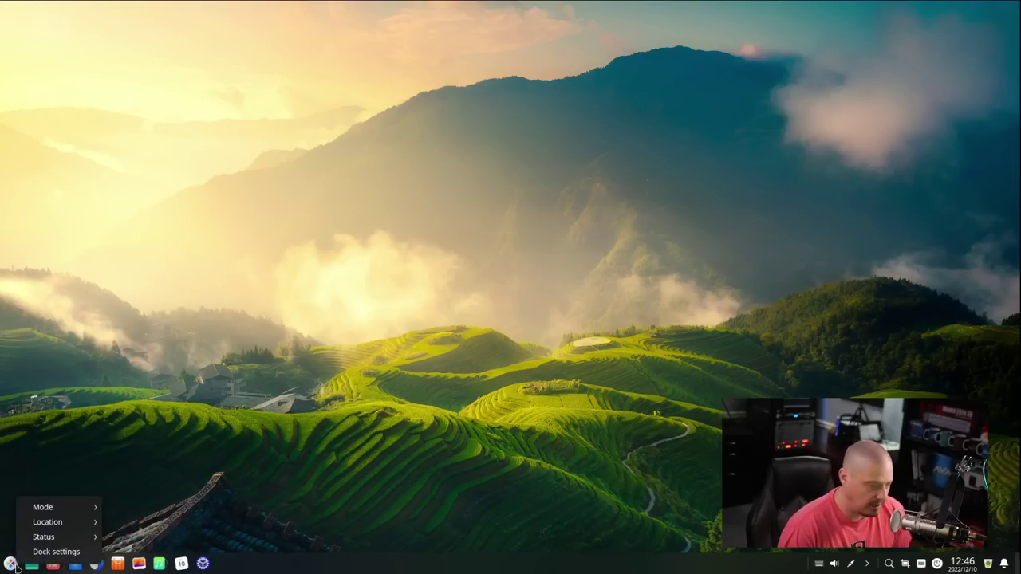
{"action": "mouse_move", "coordinate": [62, 512]}
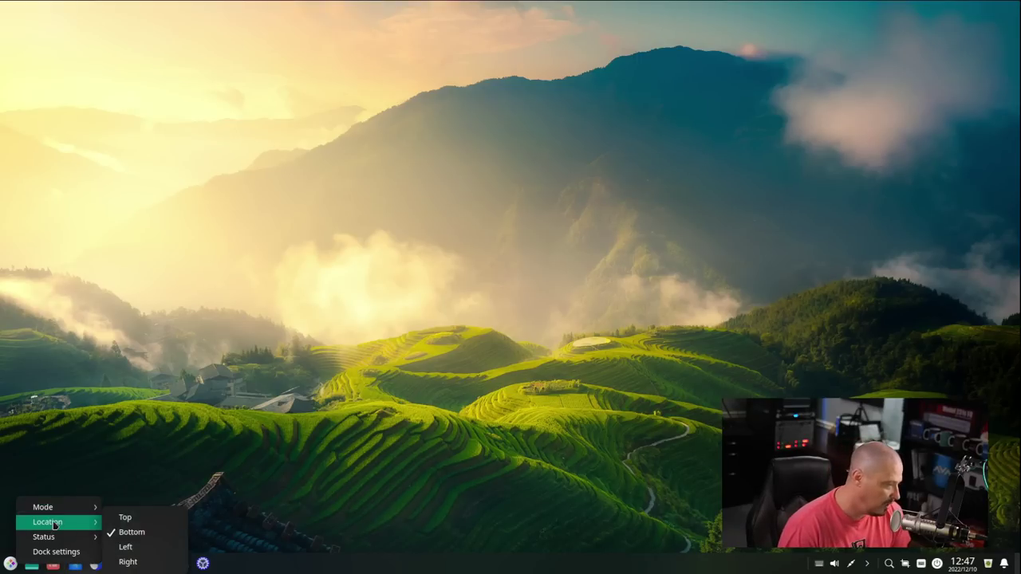
{"action": "left_click", "coordinate": [144, 521]}
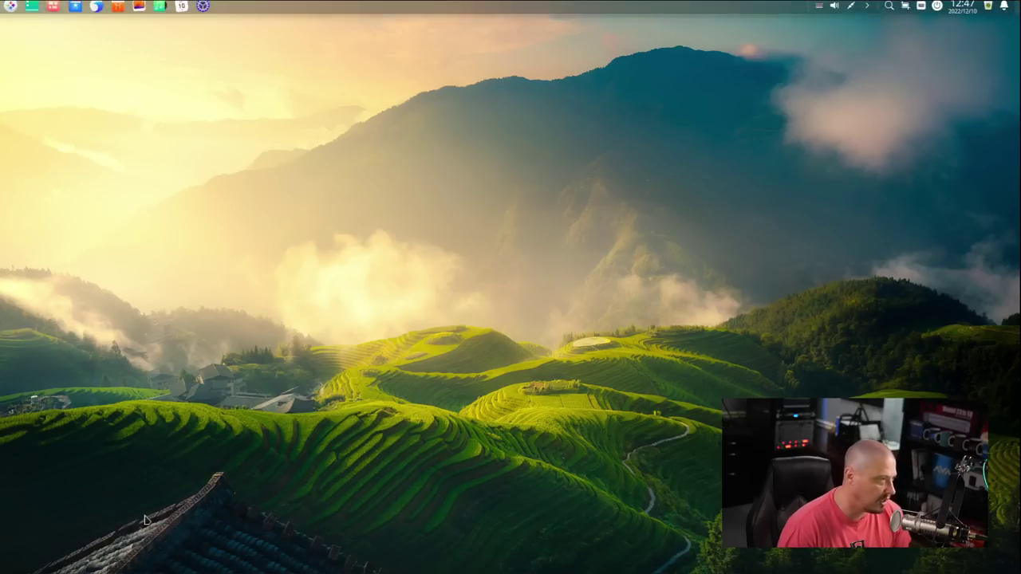
{"action": "right_click", "coordinate": [275, 17]}
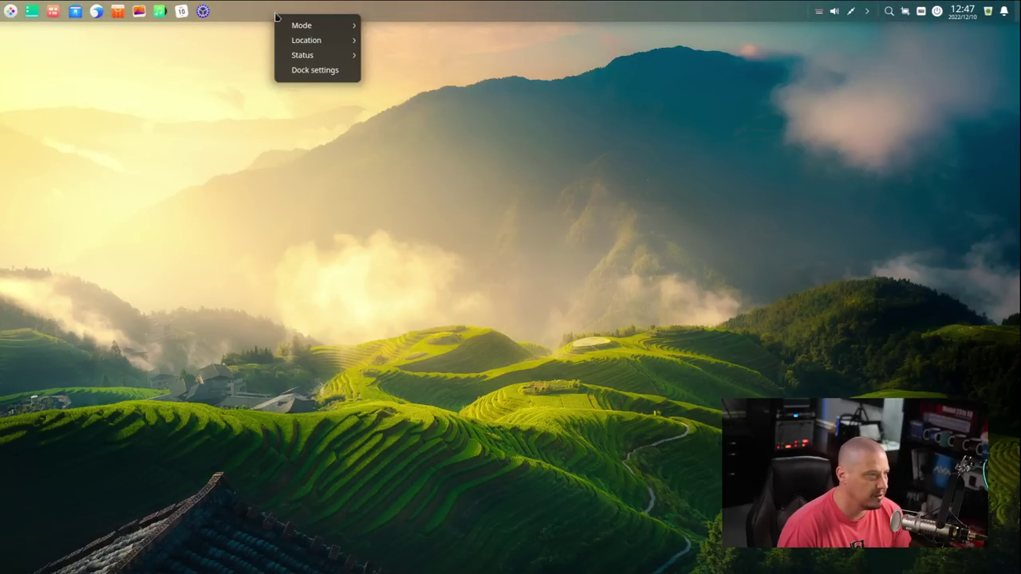
{"action": "mouse_move", "coordinate": [339, 39]}
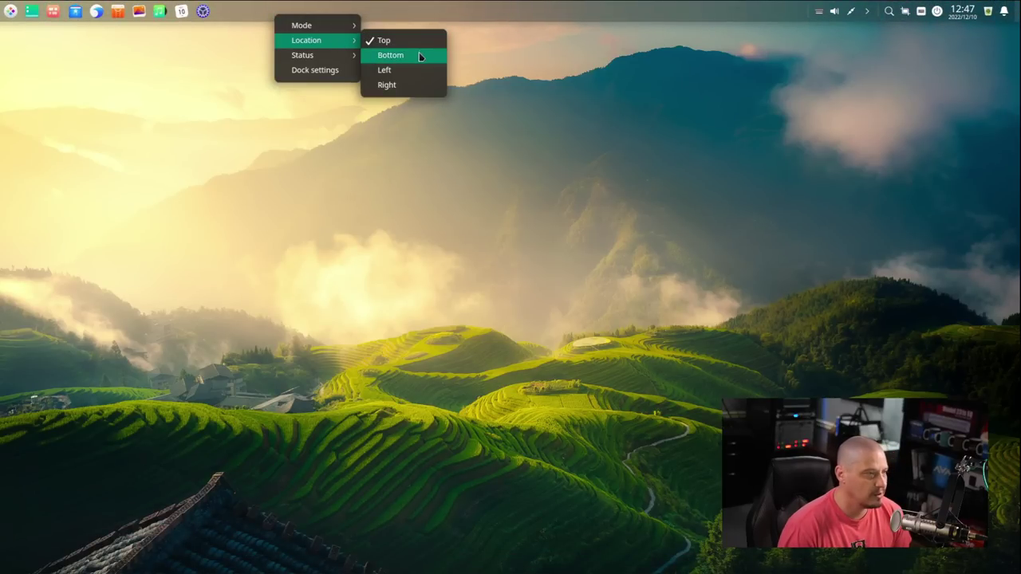
{"action": "left_click", "coordinate": [390, 55]}
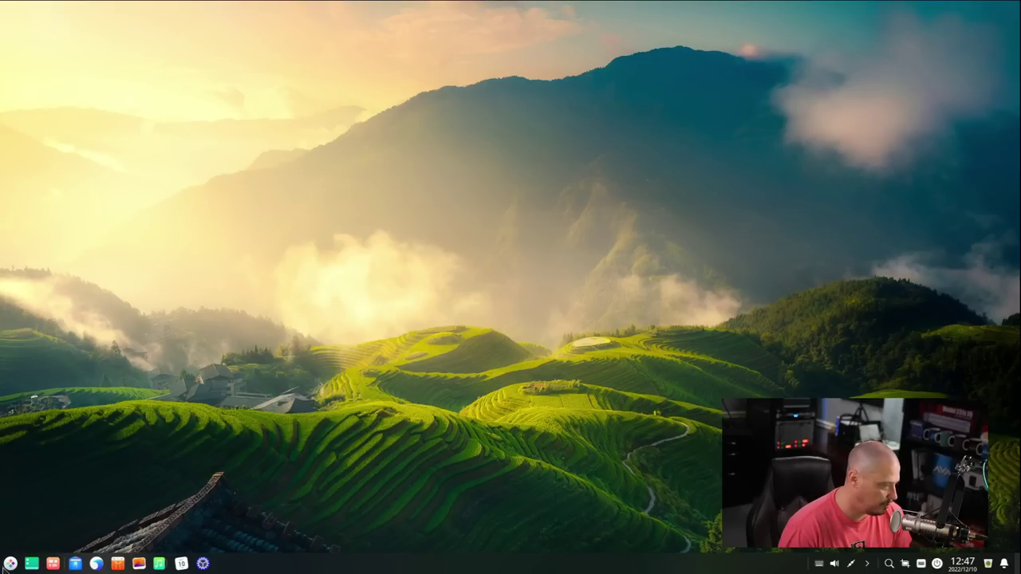
Step: Set the dock status to Smart Hide and close the browser window
{"action": "right_click", "coordinate": [9, 561]}
{"action": "mouse_move", "coordinate": [54, 539]}
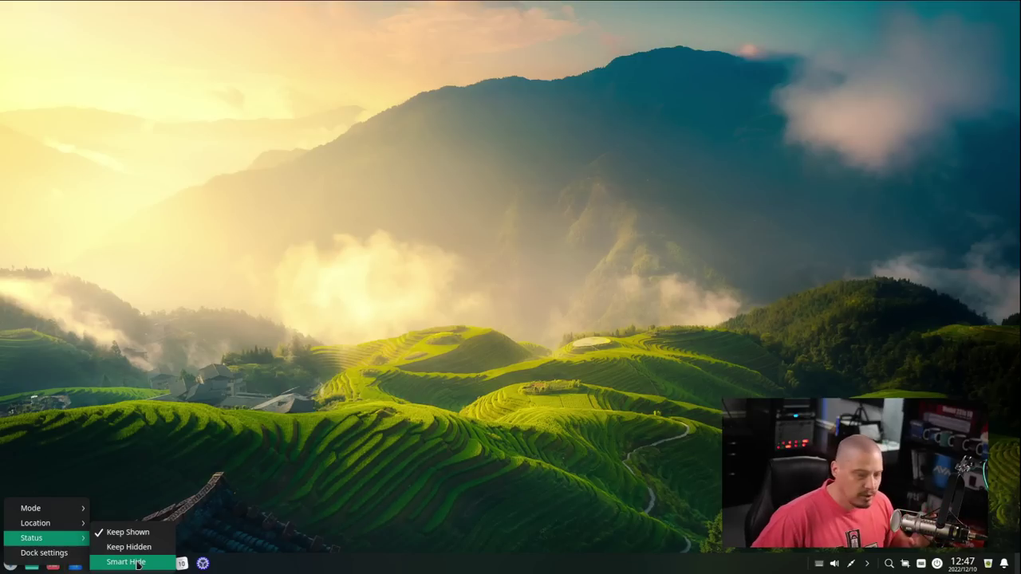
{"action": "left_click", "coordinate": [138, 562]}
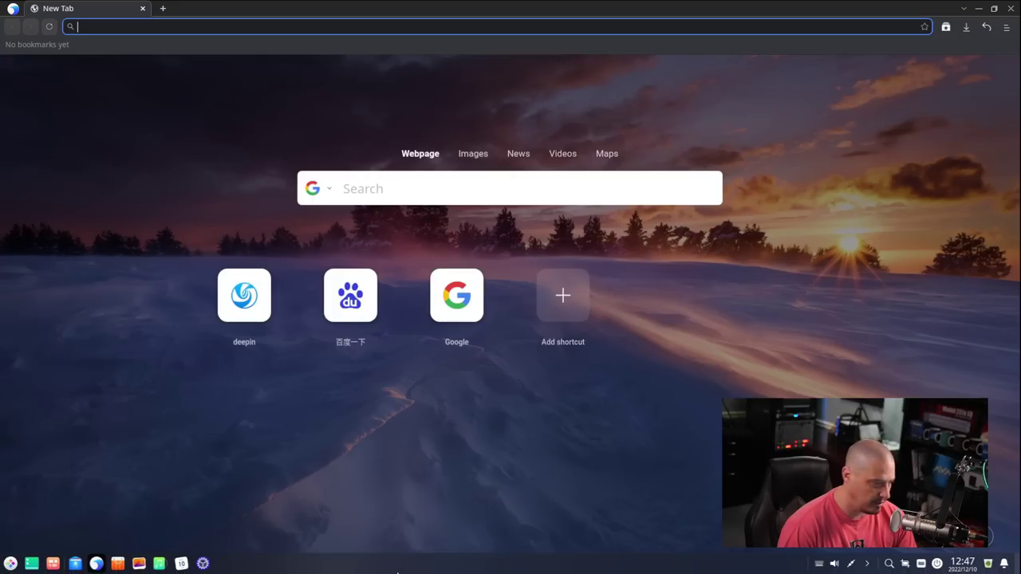
{"action": "left_click", "coordinate": [143, 7]}
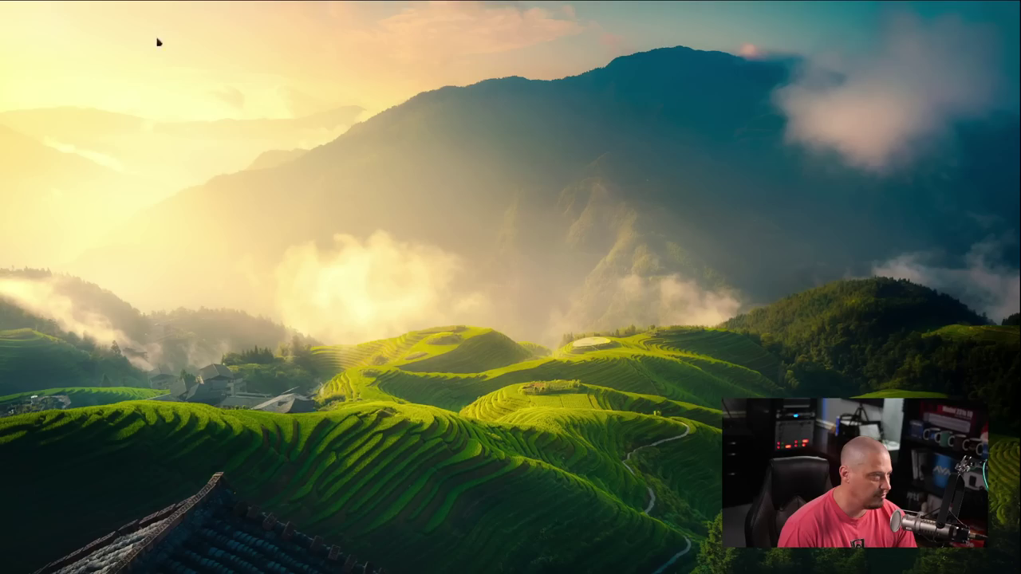
Step: Open the launcher, expand it to full screen, then collapse it back to the compact menu
{"action": "left_click", "coordinate": [10, 563]}
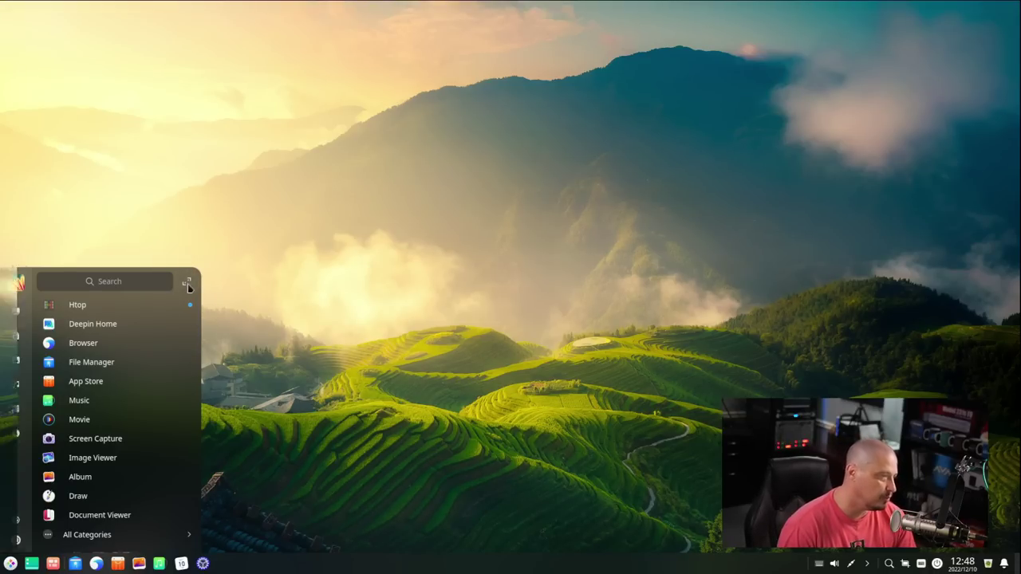
{"action": "left_click", "coordinate": [189, 285]}
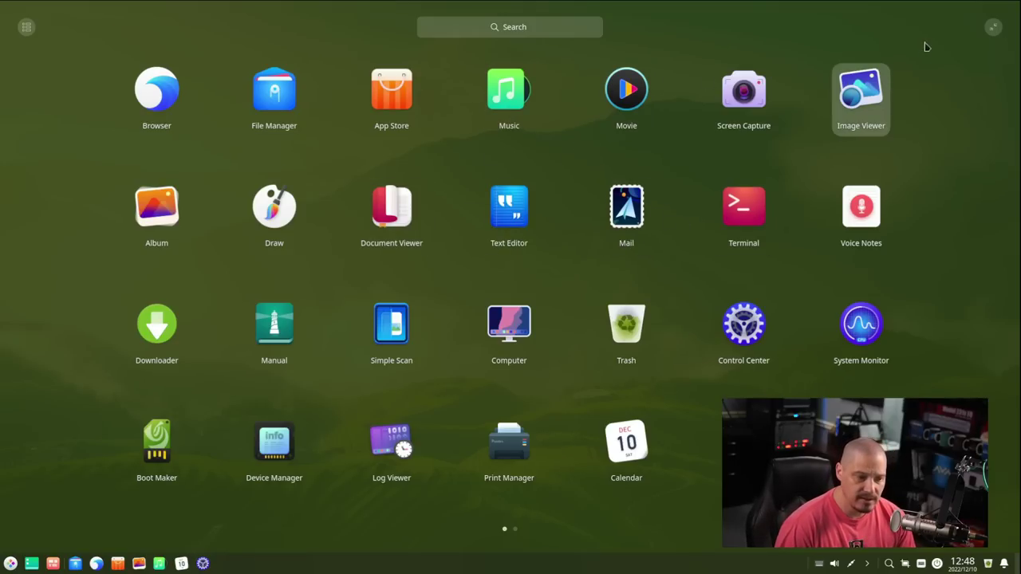
{"action": "left_click", "coordinate": [994, 31]}
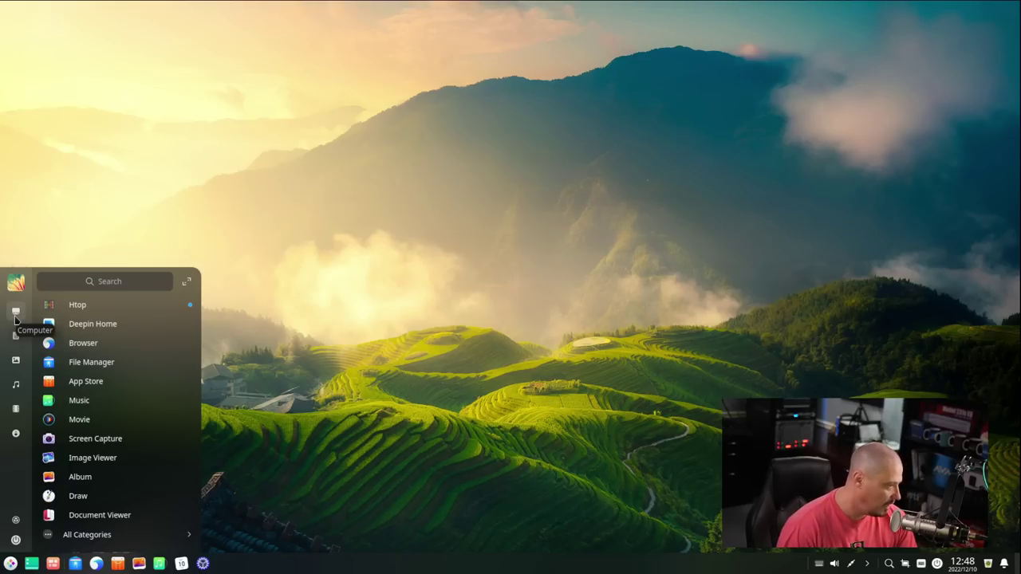
Step: Peek at the empty Documents folder, then reopen the launcher's category view
{"action": "left_click", "coordinate": [18, 342]}
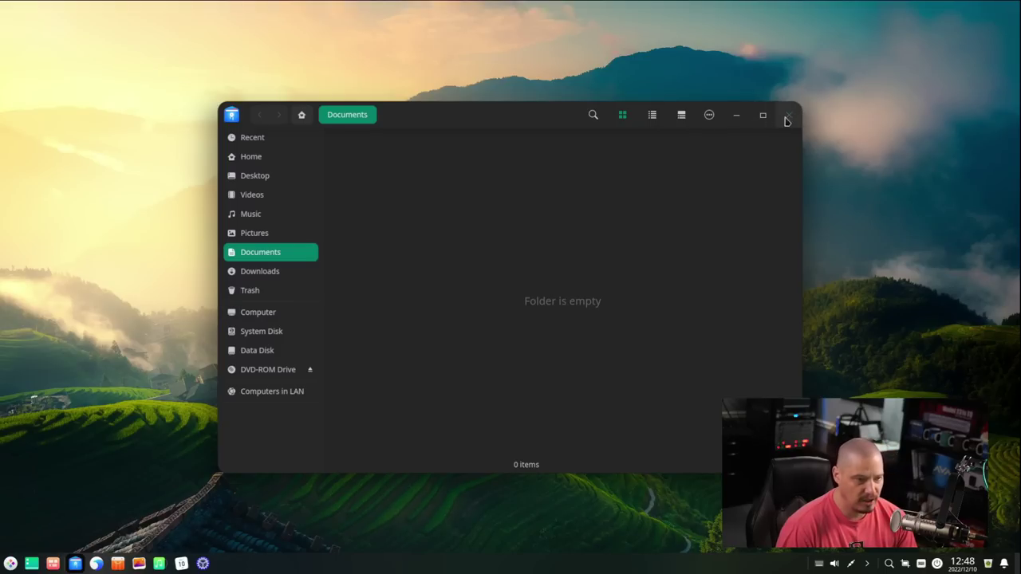
{"action": "left_click", "coordinate": [788, 115]}
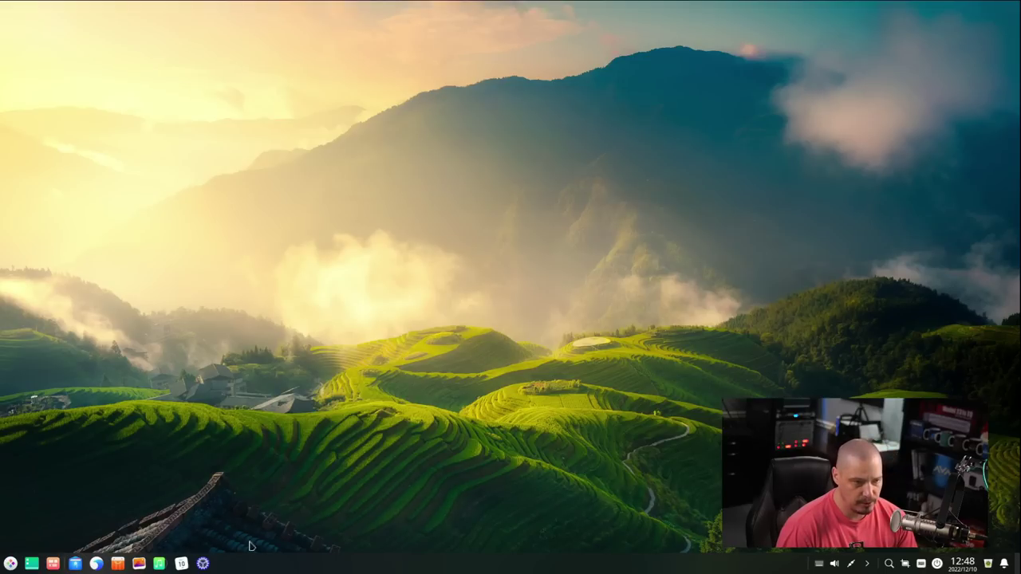
{"action": "left_click", "coordinate": [10, 563]}
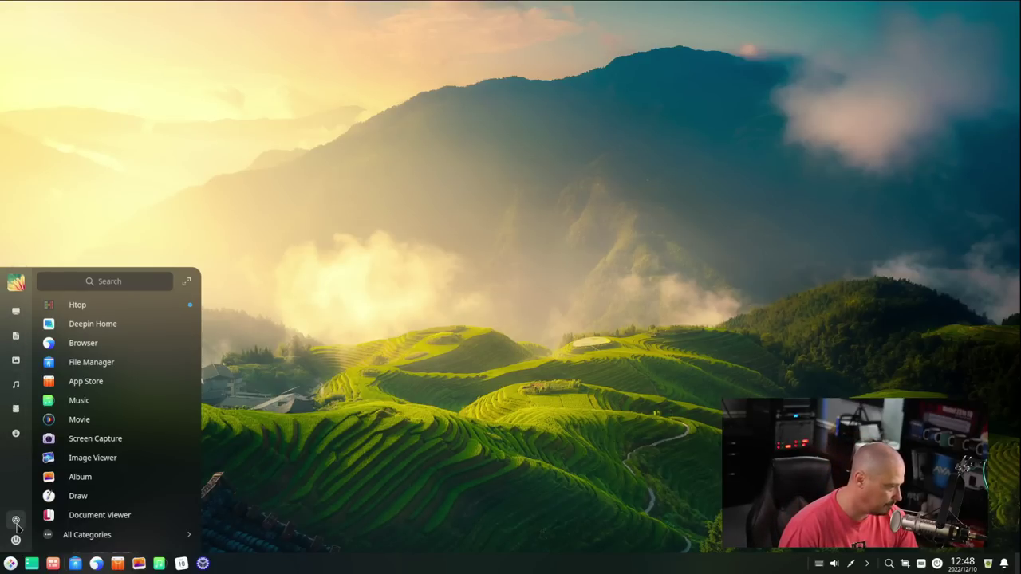
{"action": "left_click", "coordinate": [92, 539]}
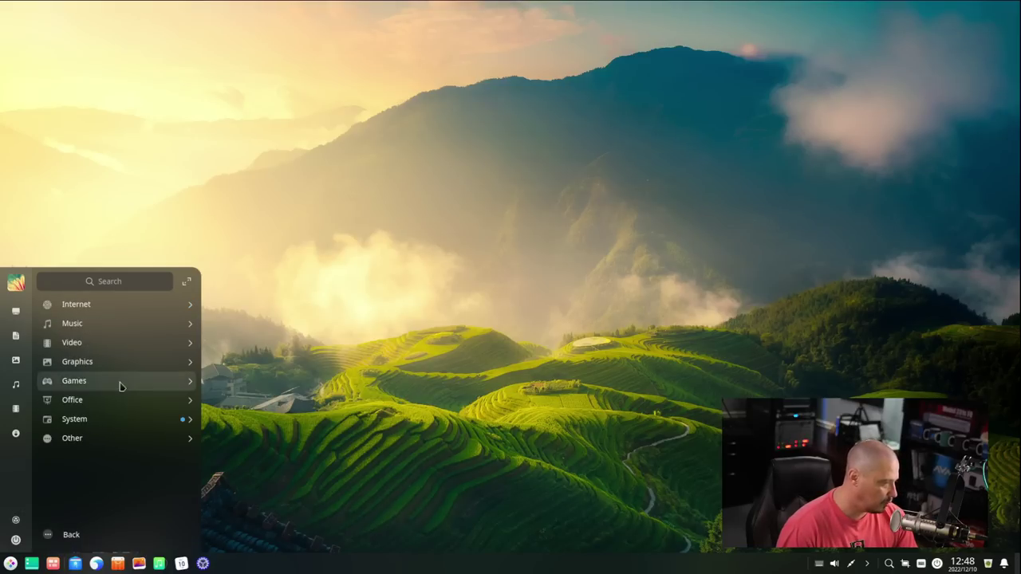
Step: Browse the Internet, Music and Video app categories in turn
{"action": "left_click", "coordinate": [98, 307]}
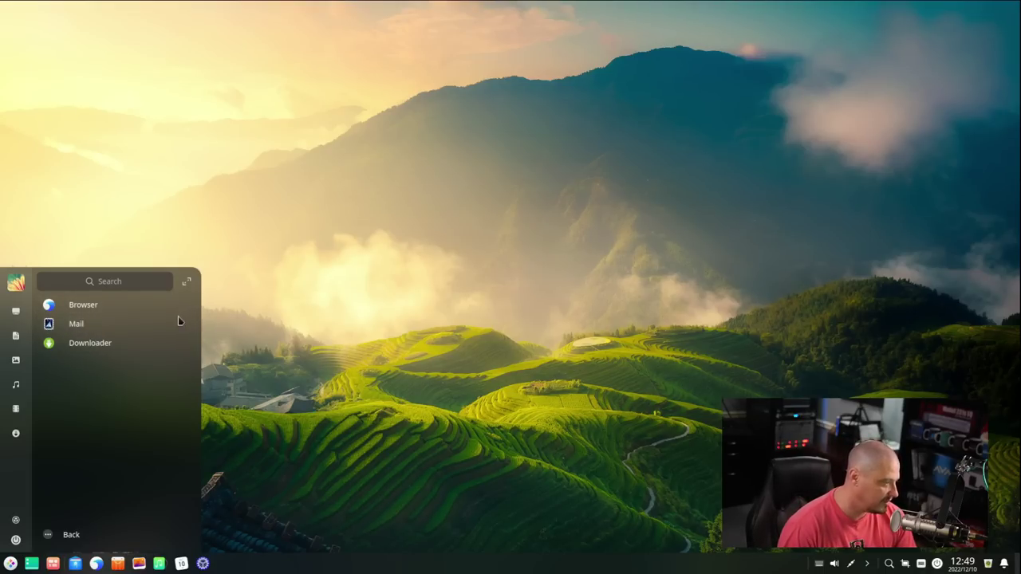
{"action": "left_click", "coordinate": [67, 544]}
{"action": "left_click", "coordinate": [70, 321]}
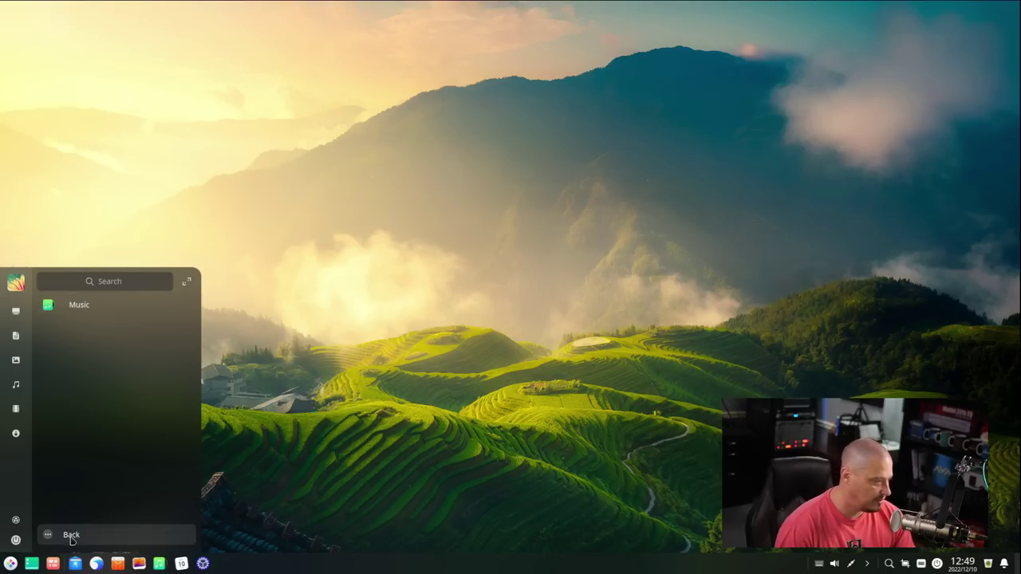
{"action": "left_click", "coordinate": [69, 535]}
{"action": "left_click", "coordinate": [94, 343]}
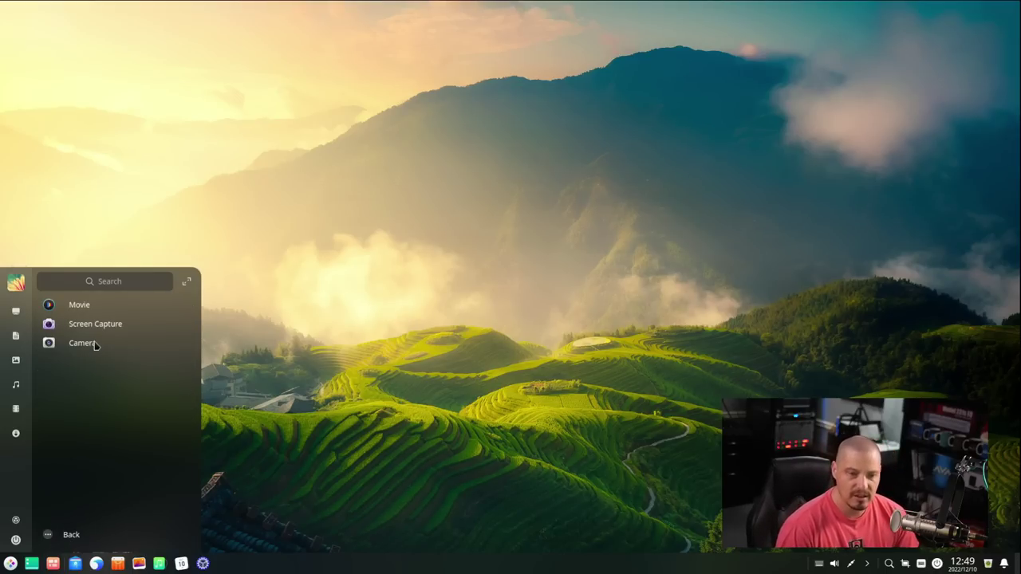
Step: Launch Deepin Movie, check its version 5.10.17 in About, then close the player
{"action": "left_click", "coordinate": [77, 305]}
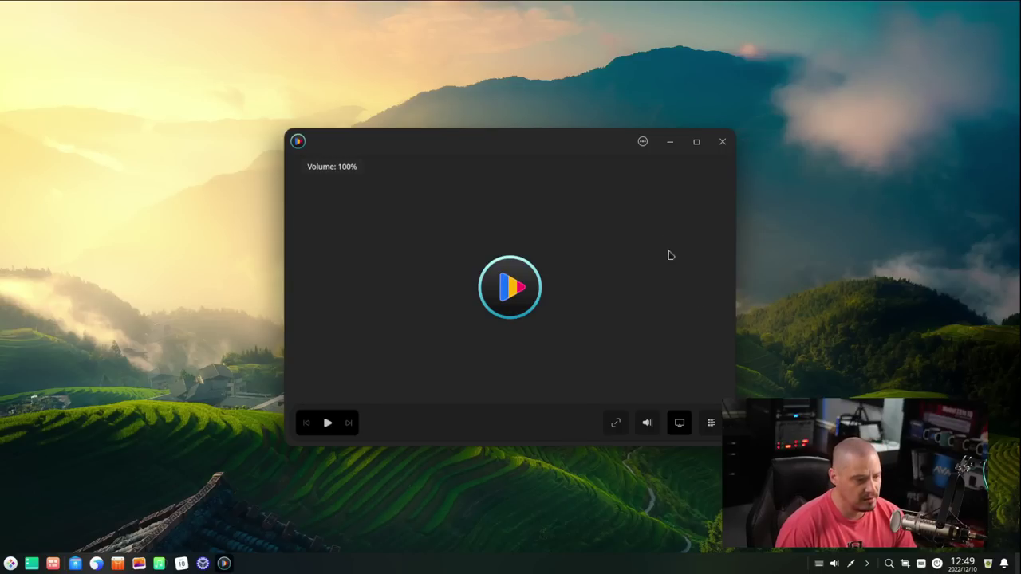
{"action": "left_click", "coordinate": [642, 141]}
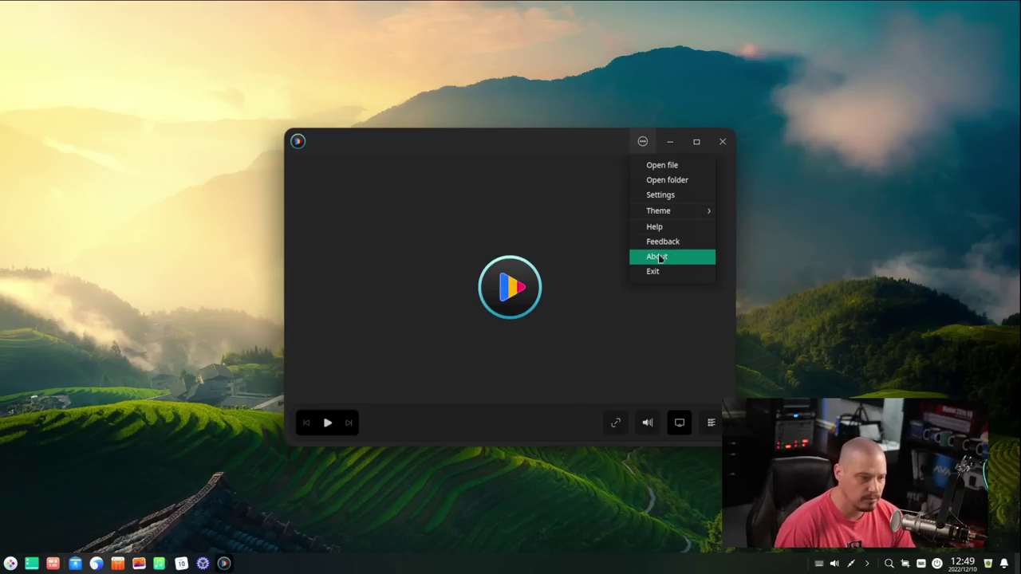
{"action": "left_click", "coordinate": [658, 257]}
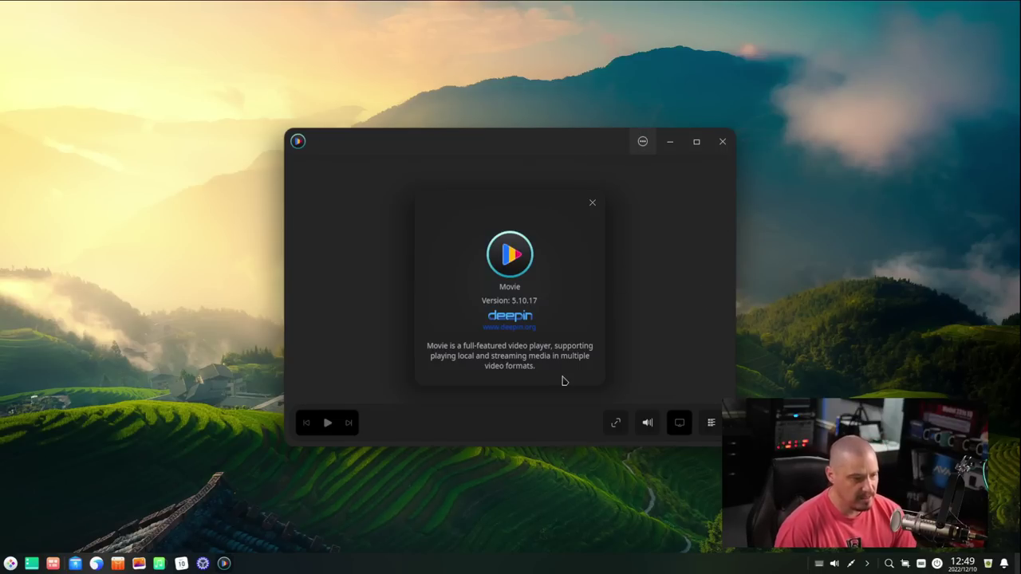
{"action": "left_click", "coordinate": [592, 203]}
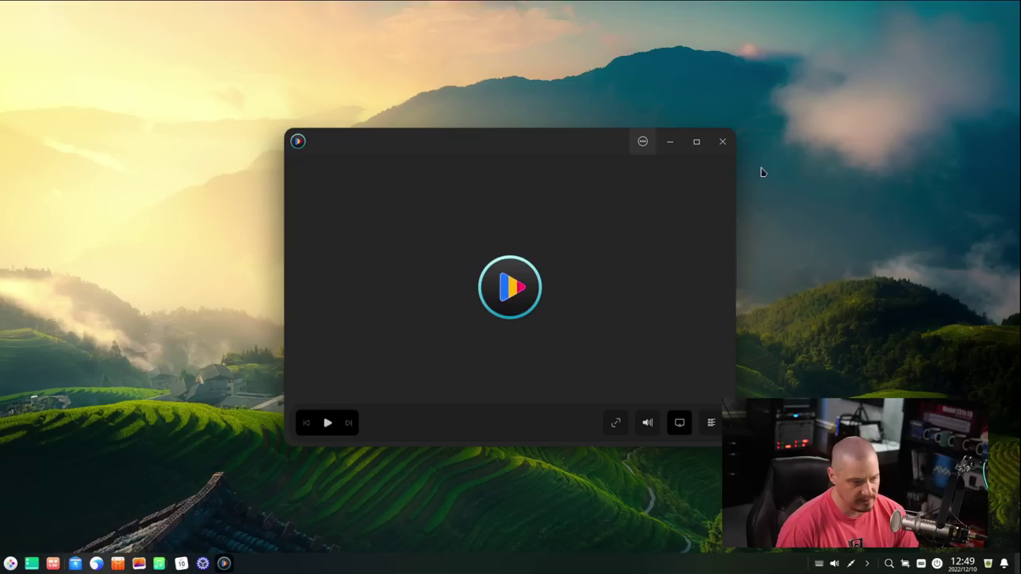
{"action": "left_click", "coordinate": [717, 150]}
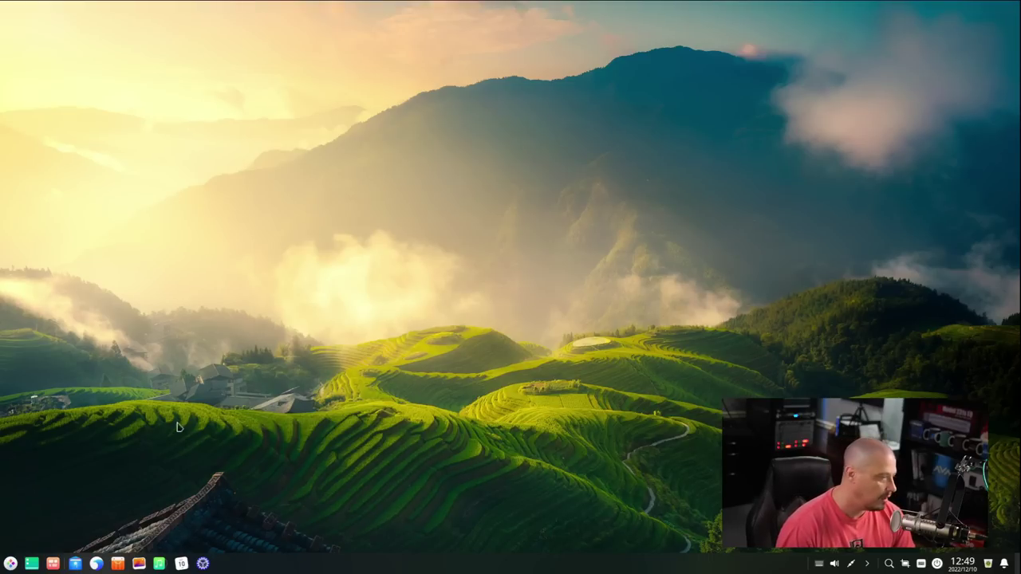
Step: Open the launcher with Super and browse the Graphics, Games and Office categories
{"action": "key", "text": "super"}
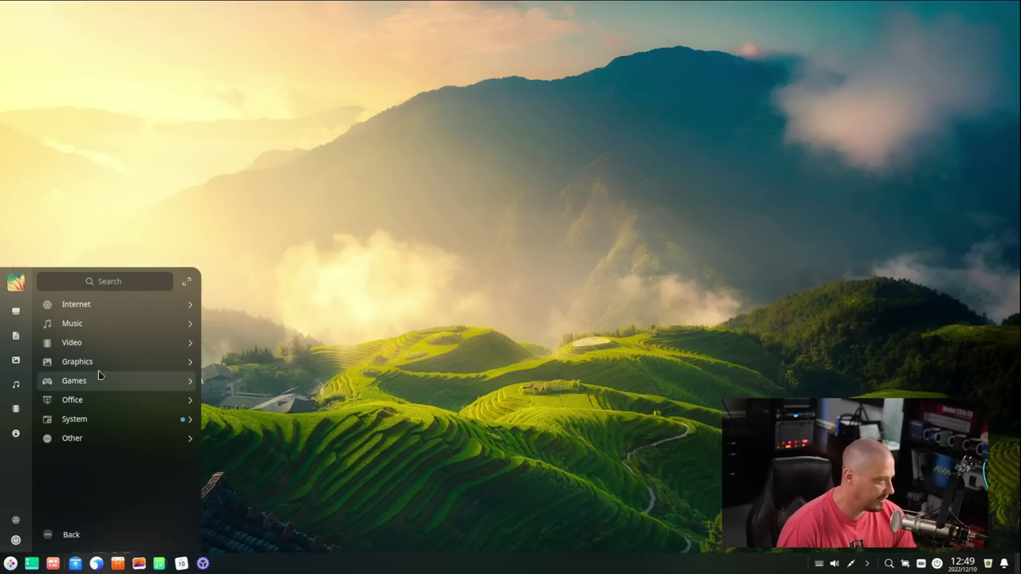
{"action": "left_click", "coordinate": [82, 363]}
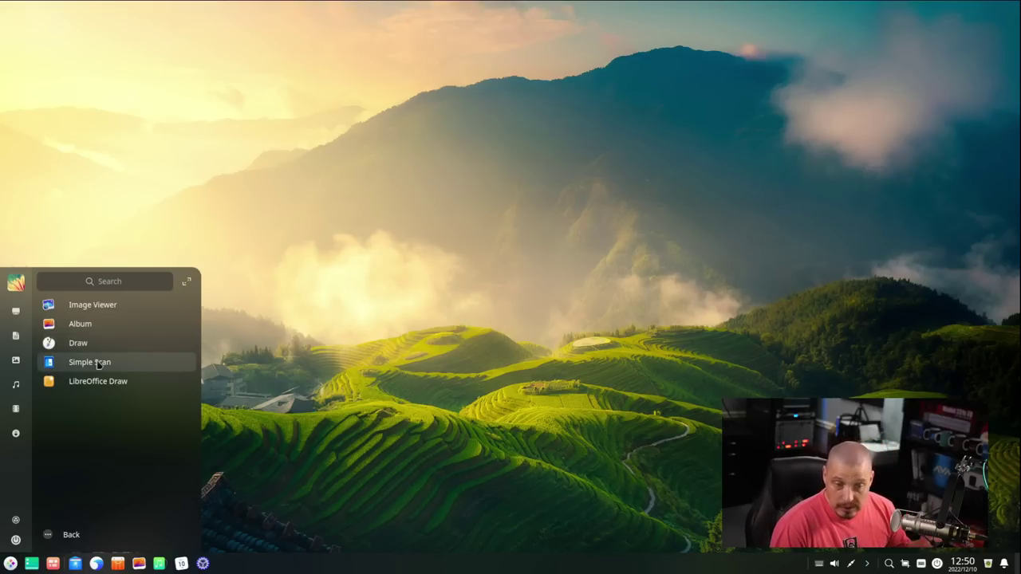
{"action": "left_click", "coordinate": [71, 532]}
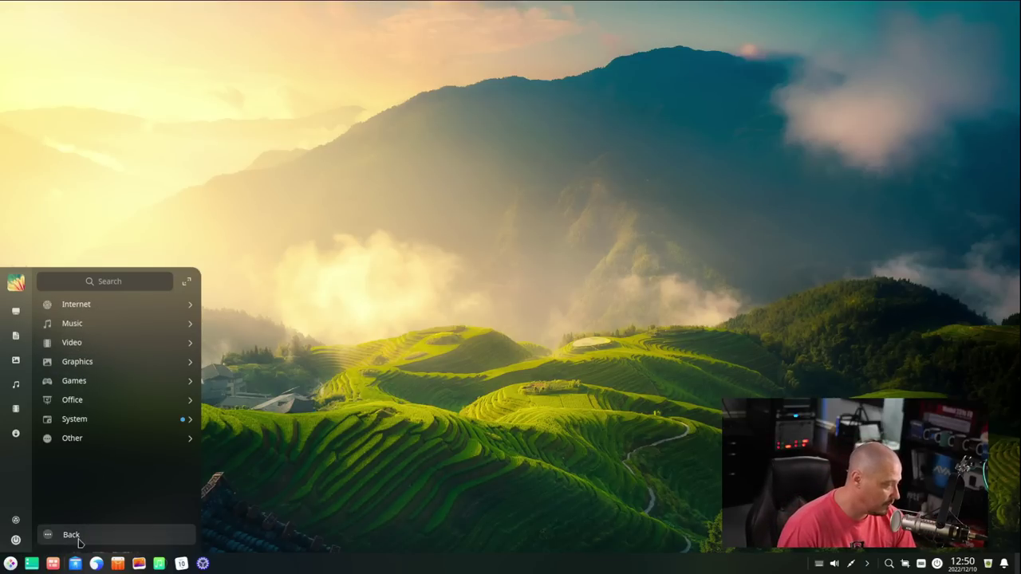
{"action": "left_click", "coordinate": [78, 384]}
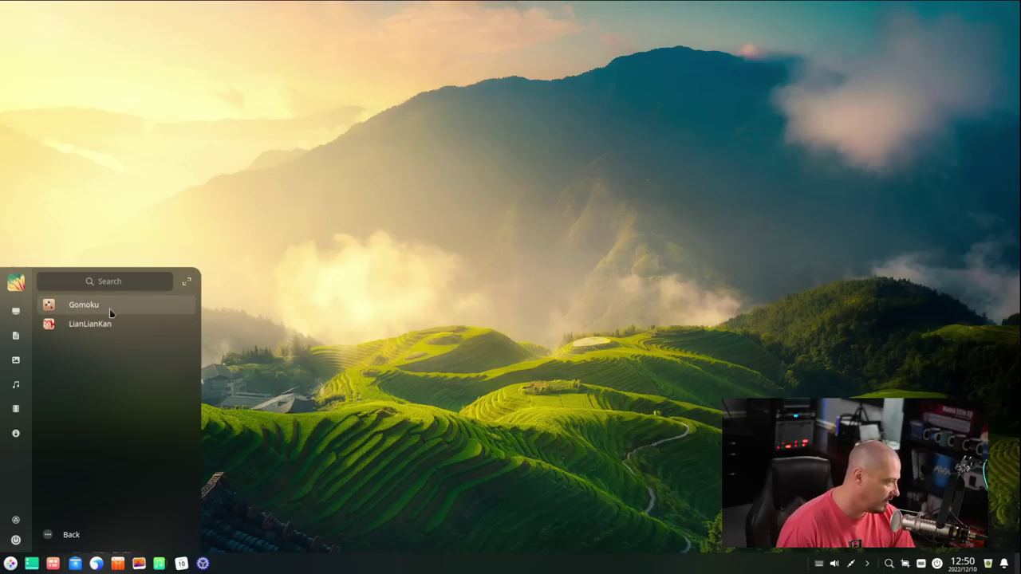
{"action": "left_click", "coordinate": [71, 533]}
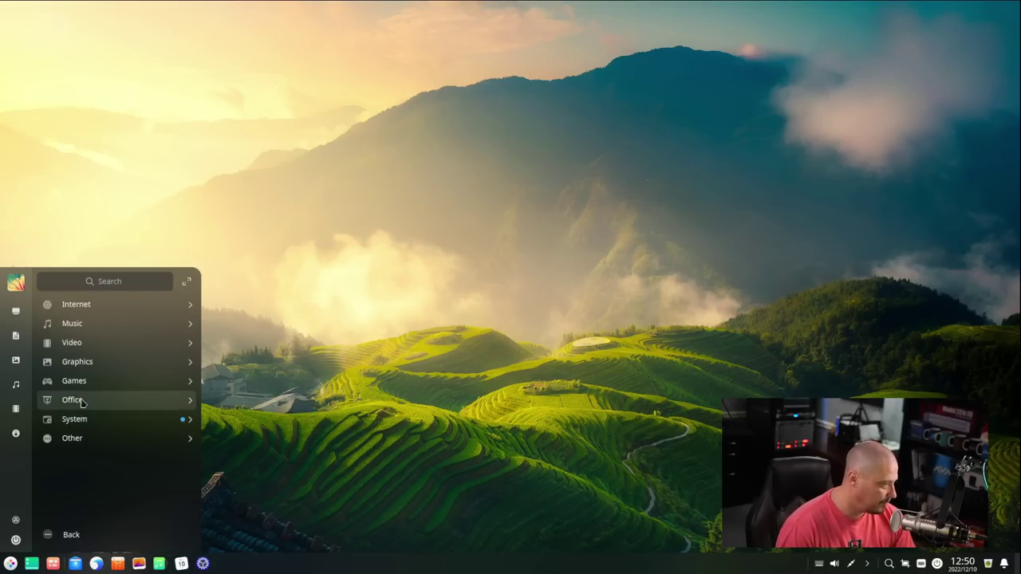
{"action": "left_click", "coordinate": [82, 402]}
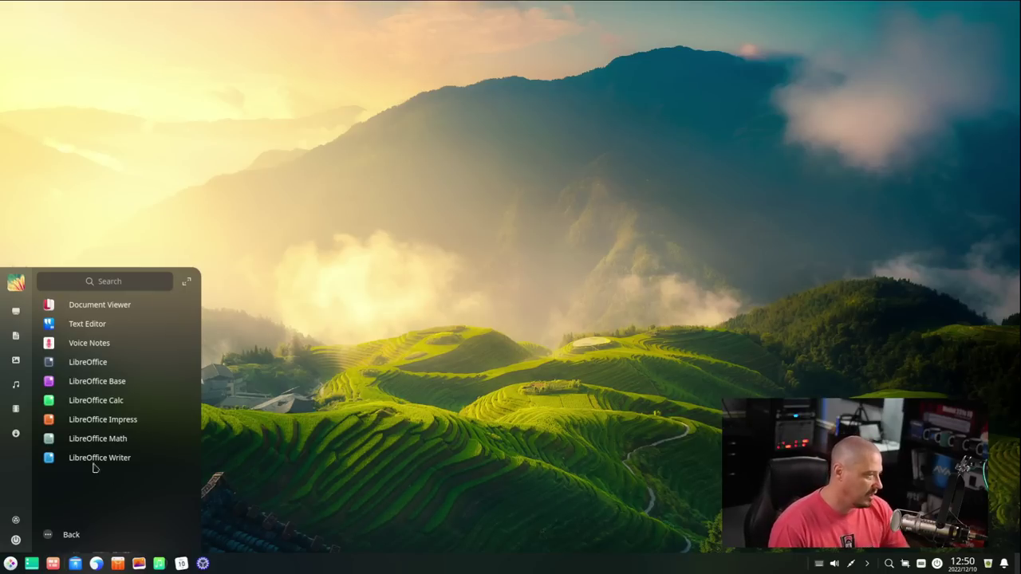
Step: Launch Text Editor, check its version 5.10.39 in About, shift the window right, then reopen the launcher
{"action": "left_click", "coordinate": [115, 324]}
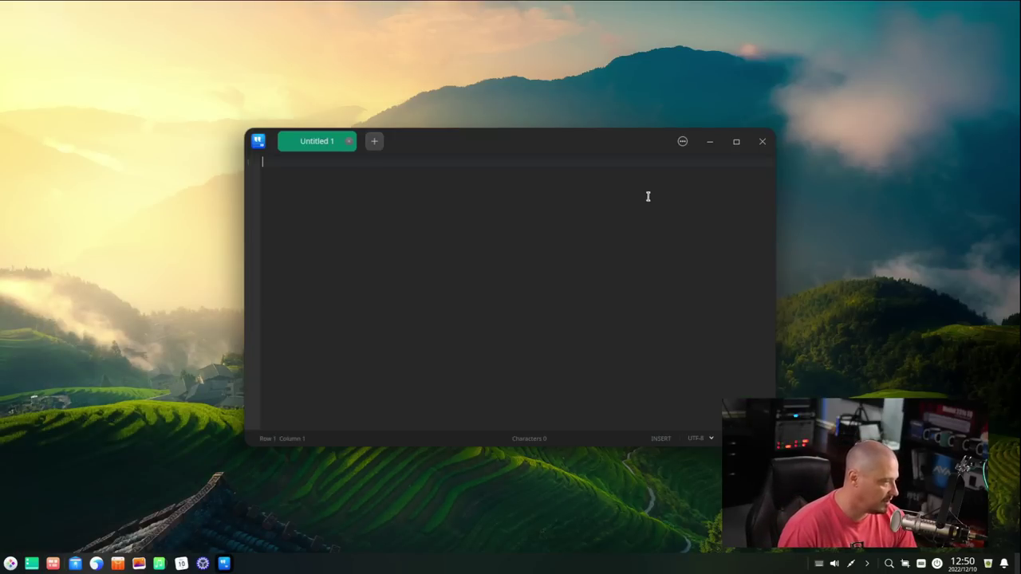
{"action": "left_click", "coordinate": [682, 142]}
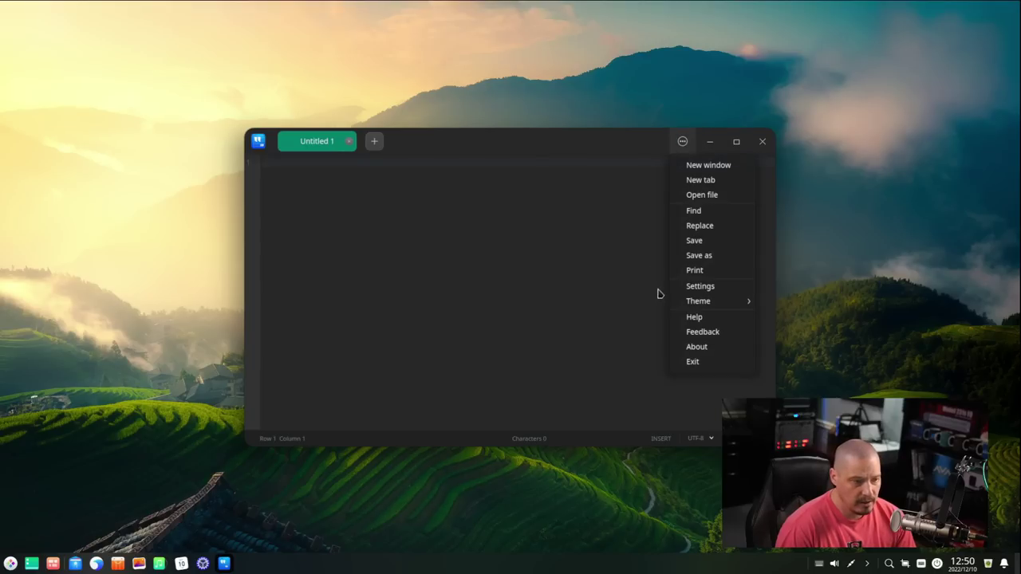
{"action": "left_click", "coordinate": [720, 344]}
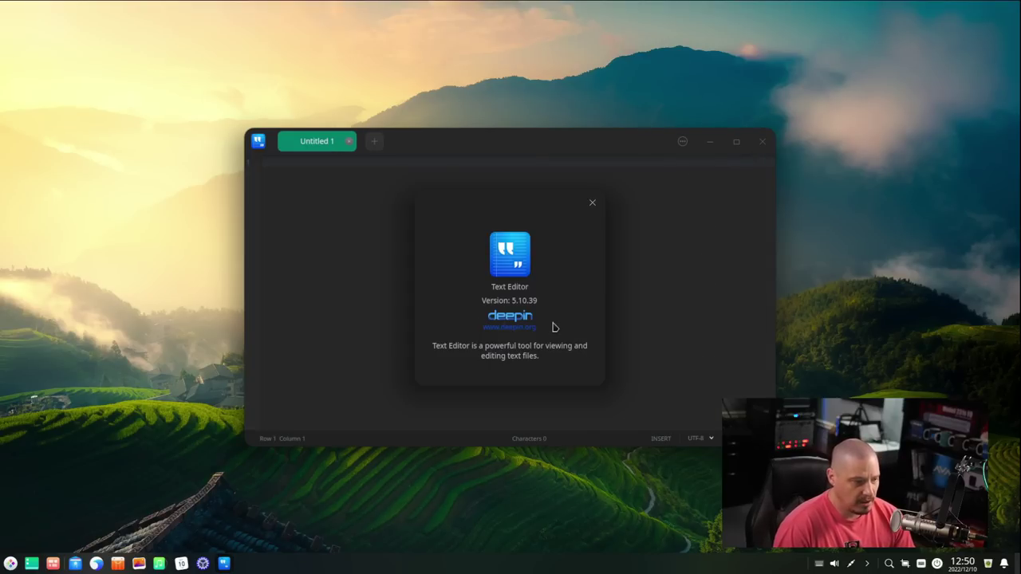
{"action": "left_click", "coordinate": [593, 203]}
{"action": "left_click_drag", "start_coordinate": [483, 141], "coordinate": [574, 136]}
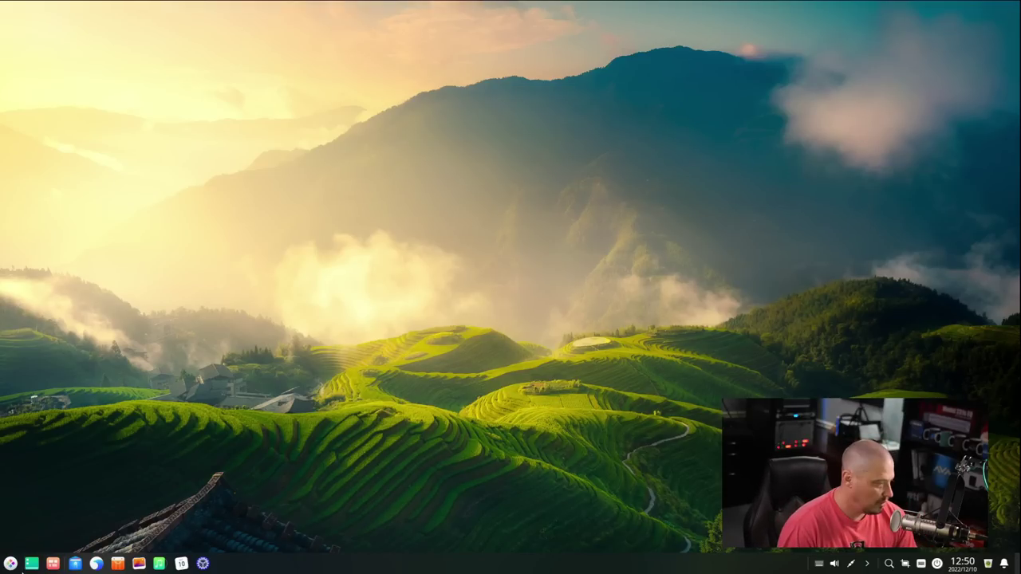
{"action": "key", "text": "super"}
Step: Launch Terminal from the launcher's System category
{"action": "left_click", "coordinate": [115, 535]}
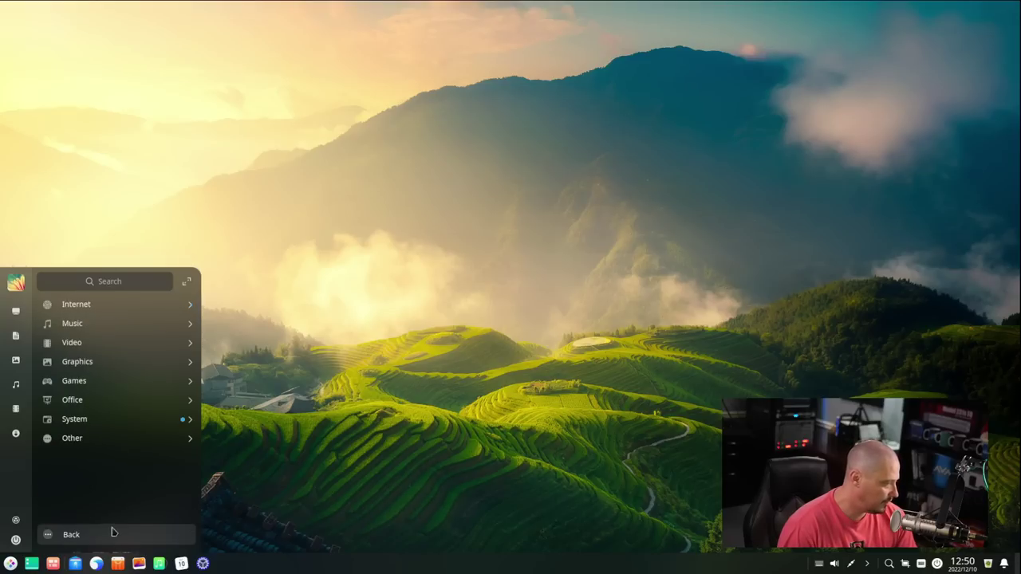
{"action": "left_click", "coordinate": [93, 417]}
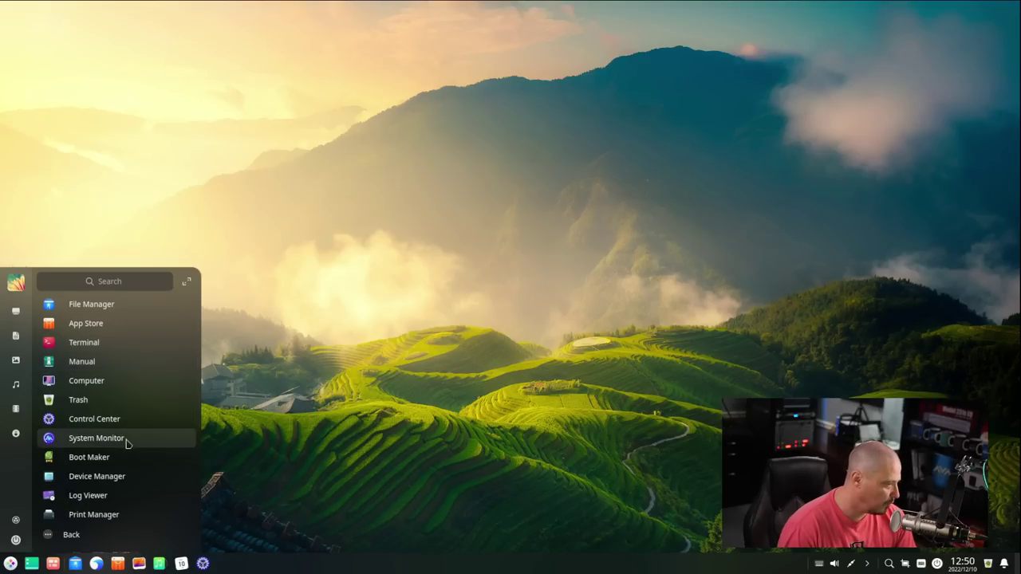
{"action": "left_click", "coordinate": [115, 342]}
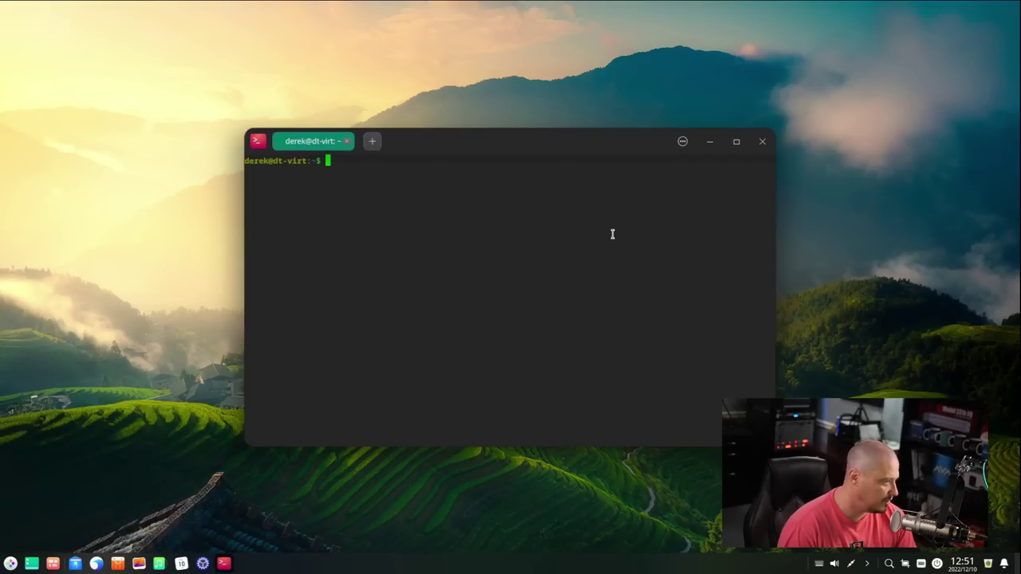
Step: Look through the terminal settings, add a second tab, then close the terminal
{"action": "left_click", "coordinate": [682, 141]}
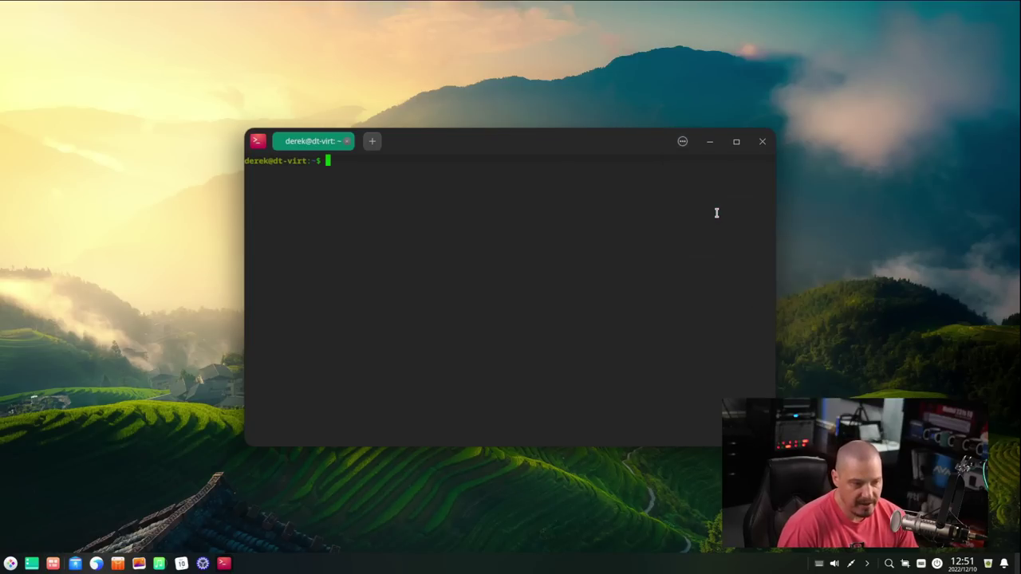
{"action": "left_click", "coordinate": [700, 209]}
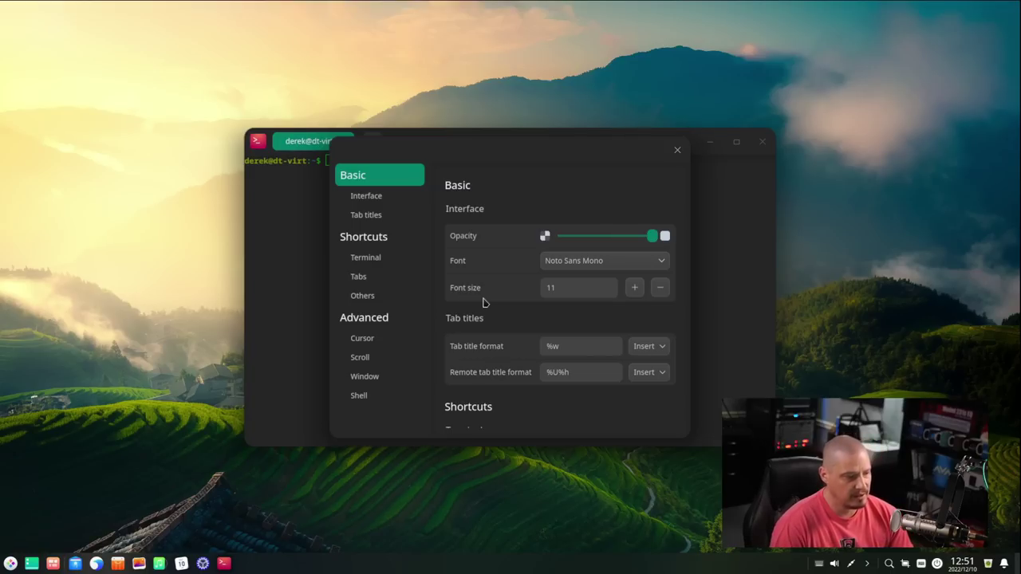
{"action": "scroll", "coordinate": [461, 284], "scroll_direction": "down", "scroll_amount": 3}
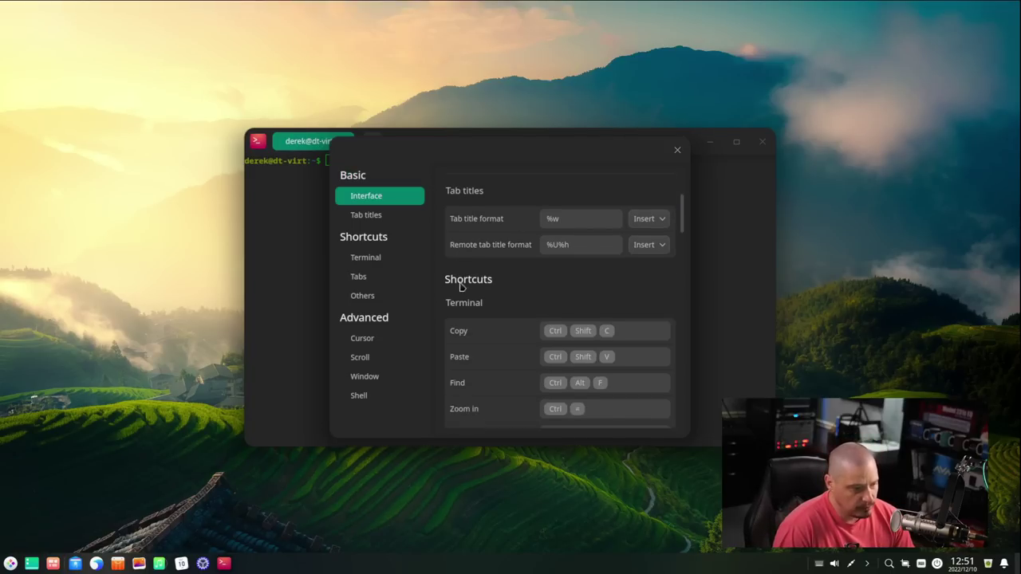
{"action": "left_click", "coordinate": [677, 150]}
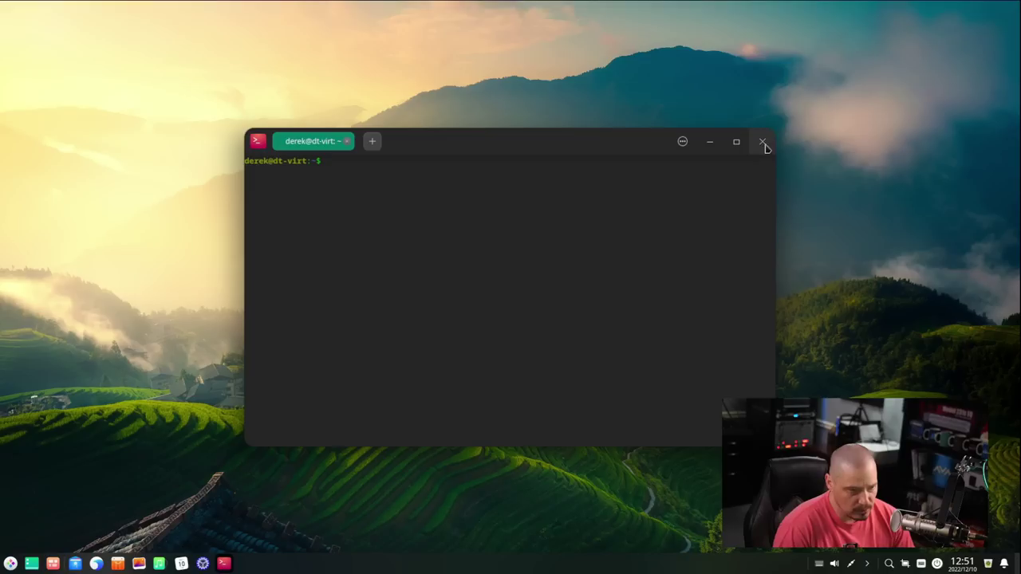
{"action": "left_click", "coordinate": [372, 142]}
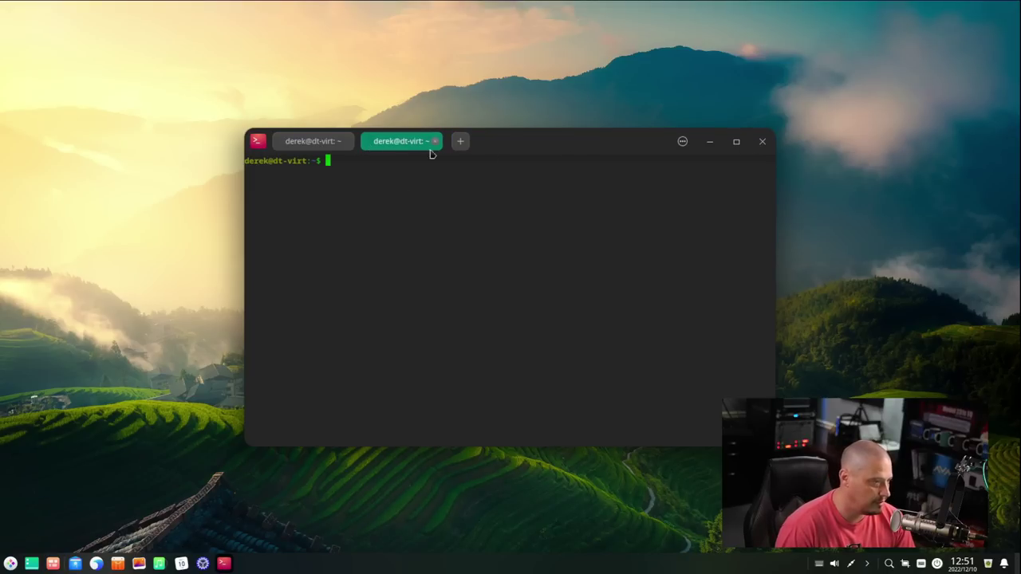
{"action": "left_click", "coordinate": [763, 141]}
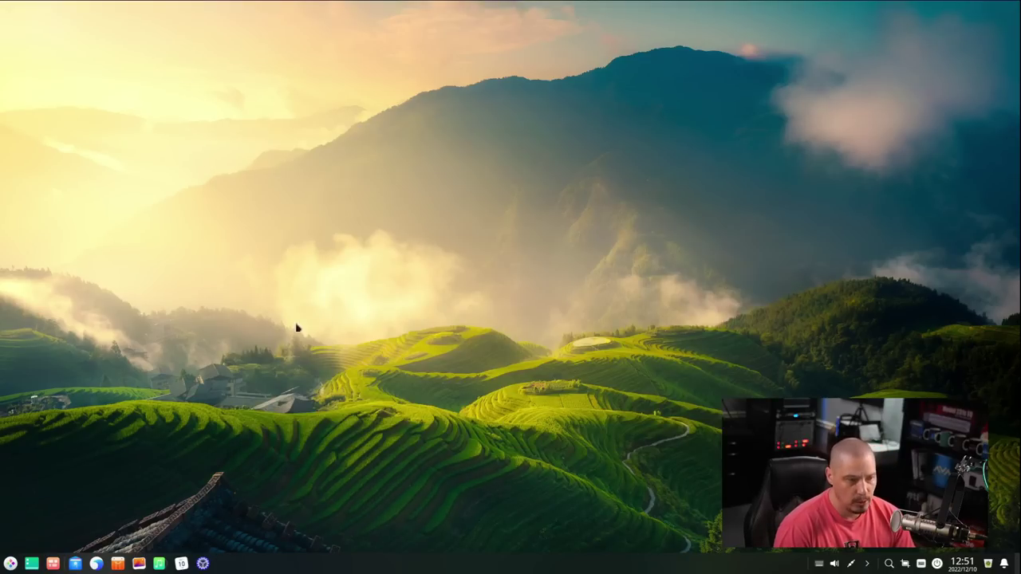
Step: Launch System Monitor from the launcher's System category
{"action": "left_click", "coordinate": [11, 564]}
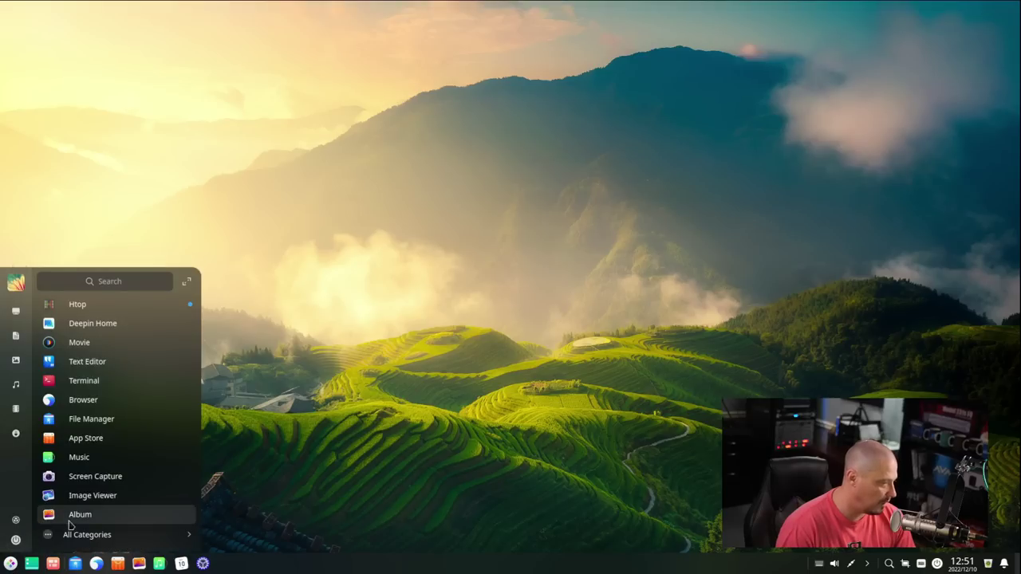
{"action": "left_click", "coordinate": [63, 524]}
{"action": "left_click", "coordinate": [78, 426]}
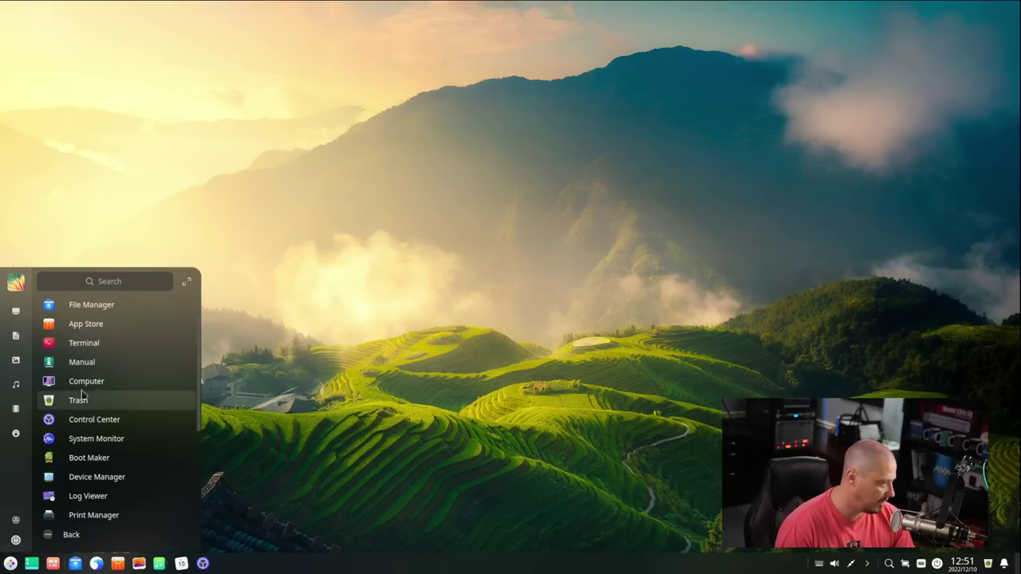
{"action": "left_click", "coordinate": [132, 438]}
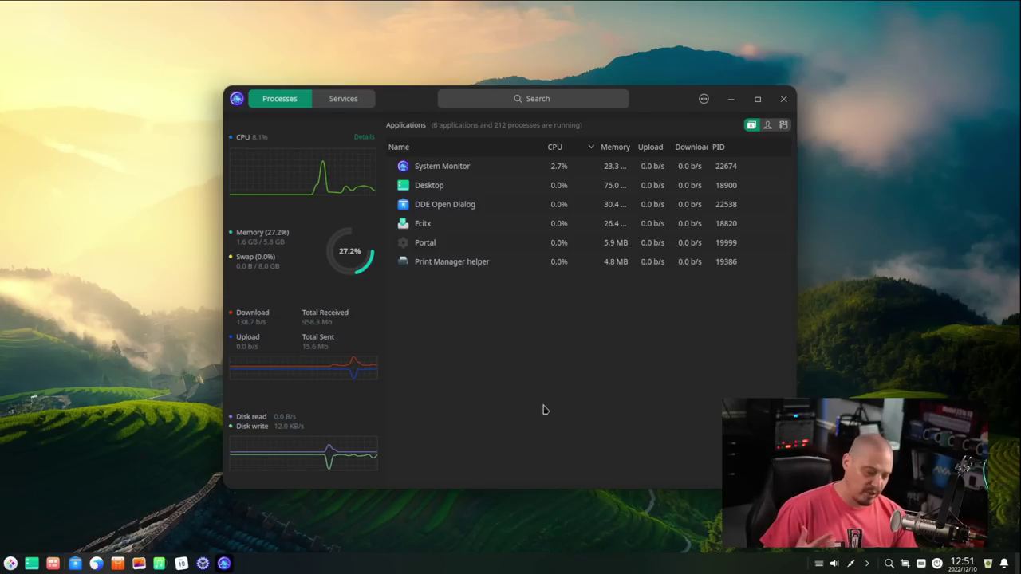
Step: Maximize and restore the System Monitor window, then minimize and bring it back
{"action": "double_click", "coordinate": [638, 105]}
{"action": "double_click", "coordinate": [720, 11]}
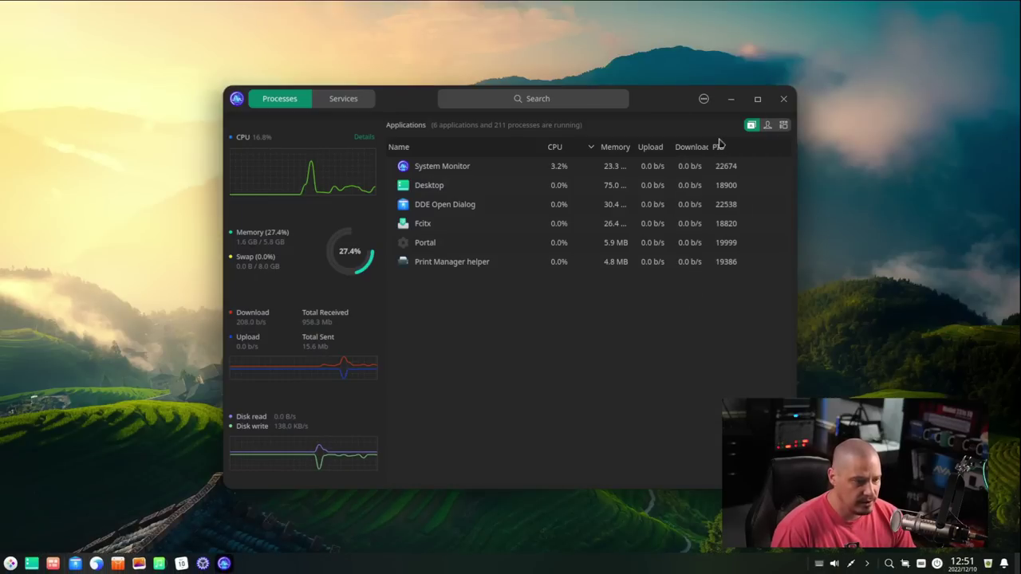
{"action": "left_click", "coordinate": [731, 99]}
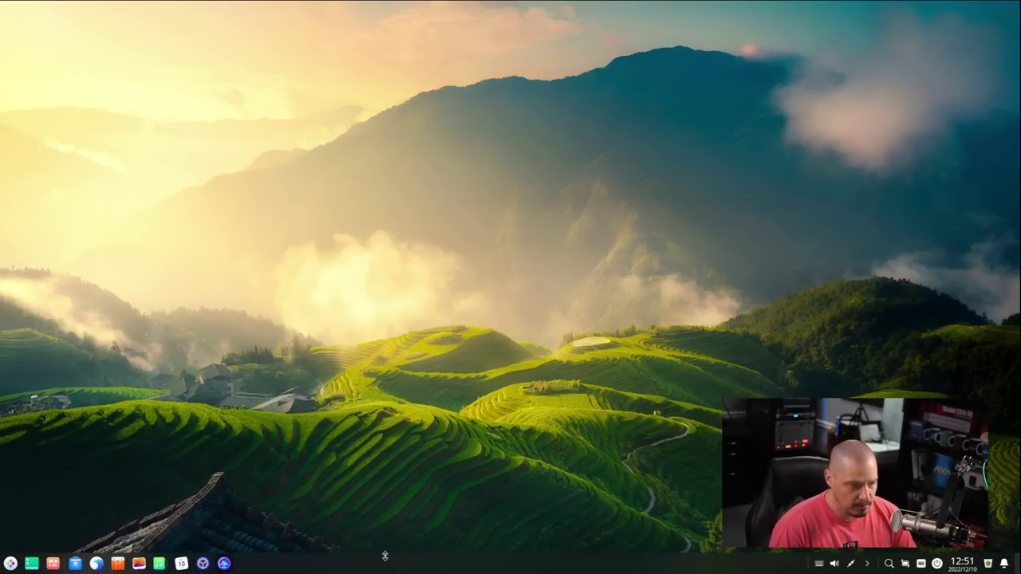
{"action": "left_click", "coordinate": [224, 563]}
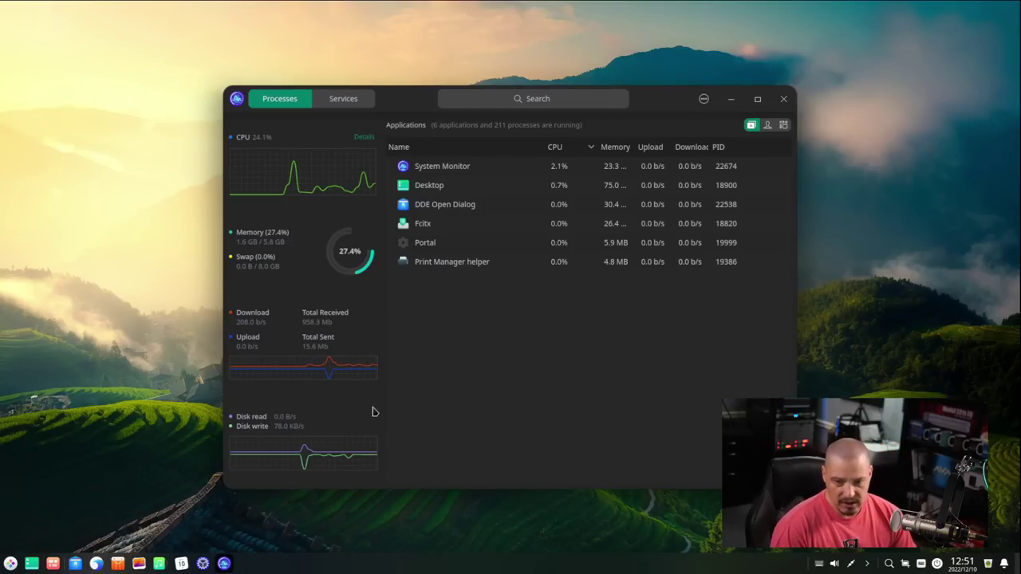
{"action": "left_click", "coordinate": [10, 563]}
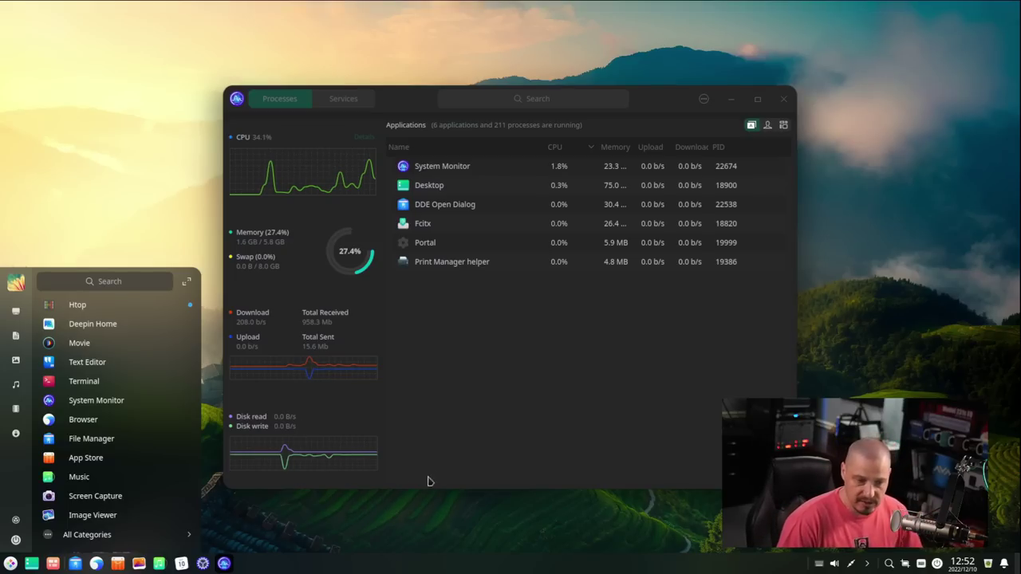
{"action": "left_click", "coordinate": [451, 439]}
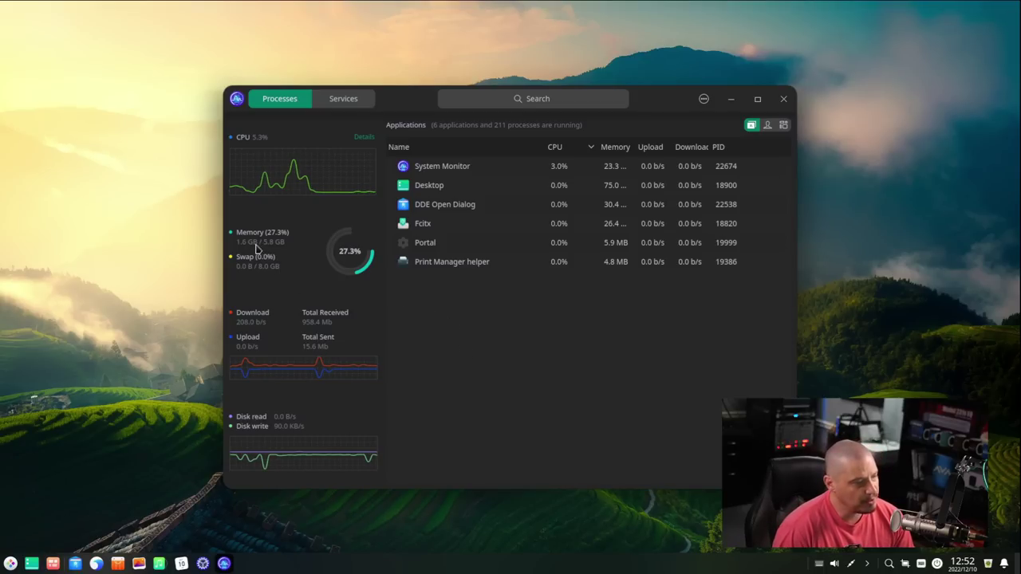
Step: Close System Monitor, open Terminal from the launcher and try running htop there
{"action": "left_click", "coordinate": [786, 101]}
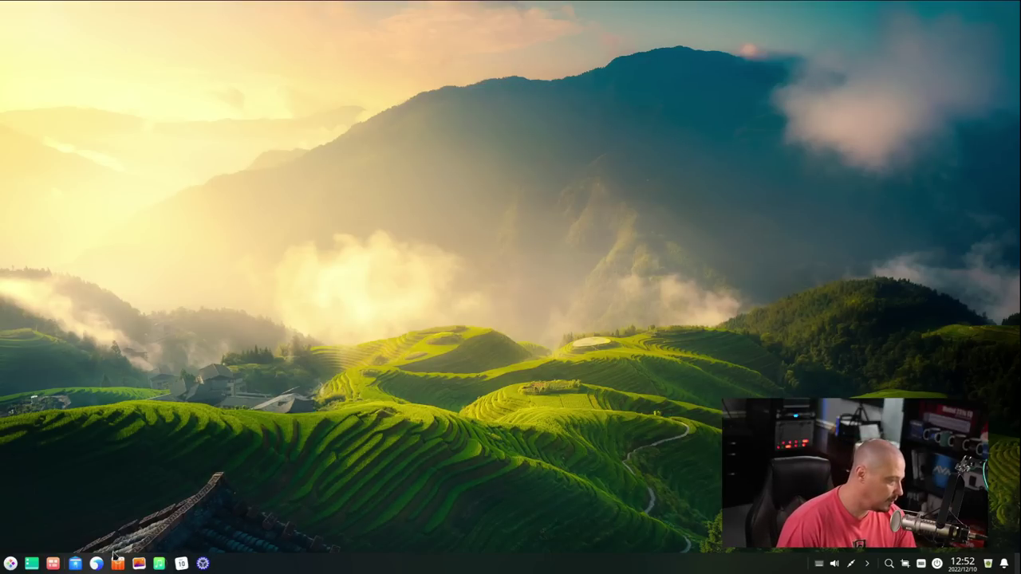
{"action": "left_click", "coordinate": [10, 564]}
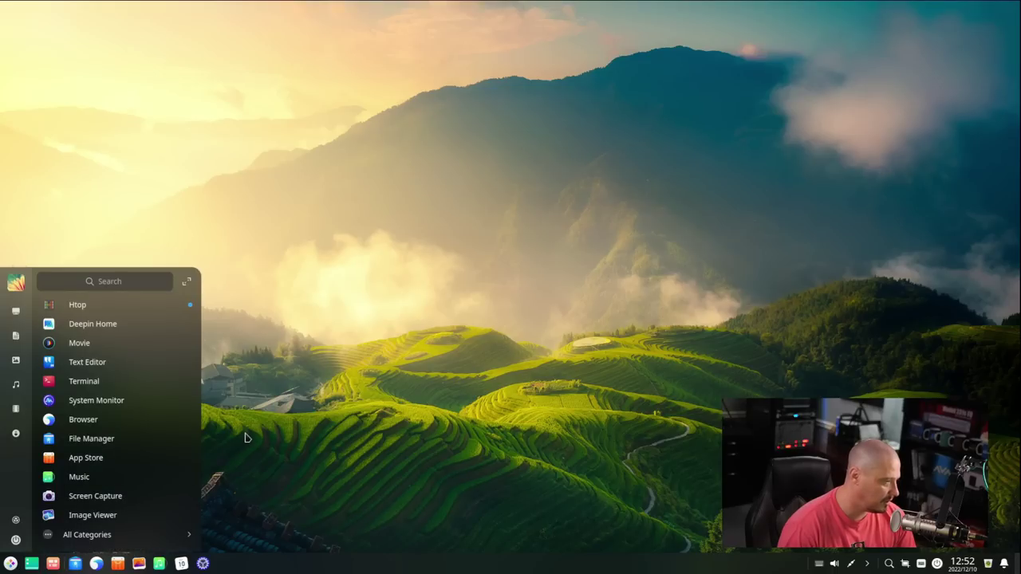
{"action": "type", "text": "termin"}
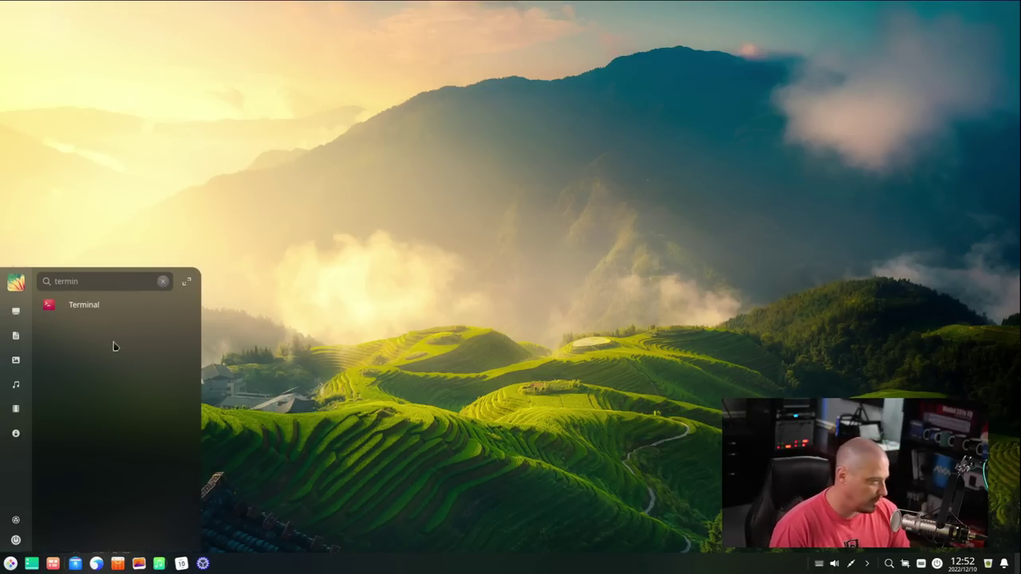
{"action": "left_click", "coordinate": [107, 303]}
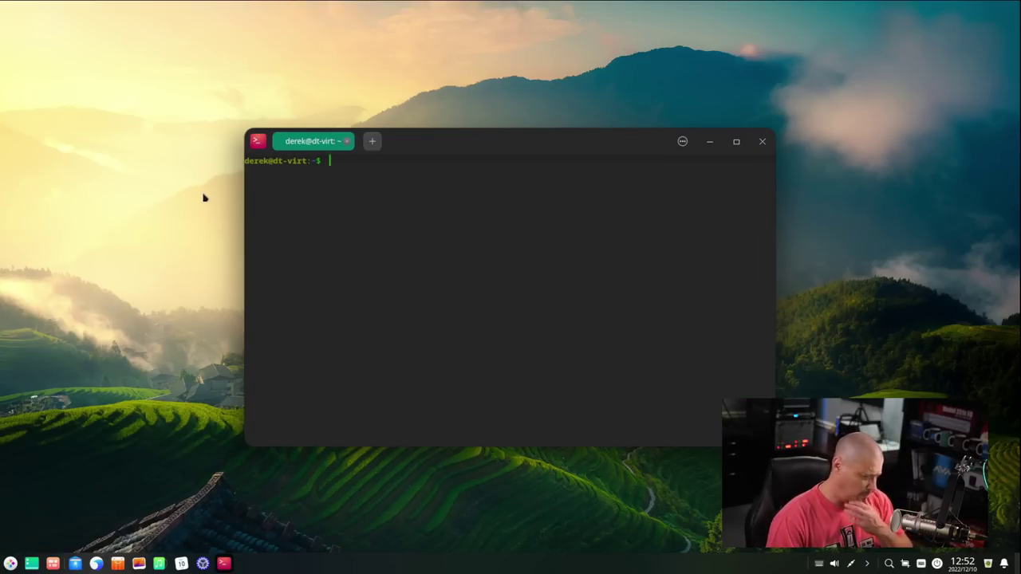
{"action": "type", "text": "htop"}
{"action": "key", "text": "Return"}
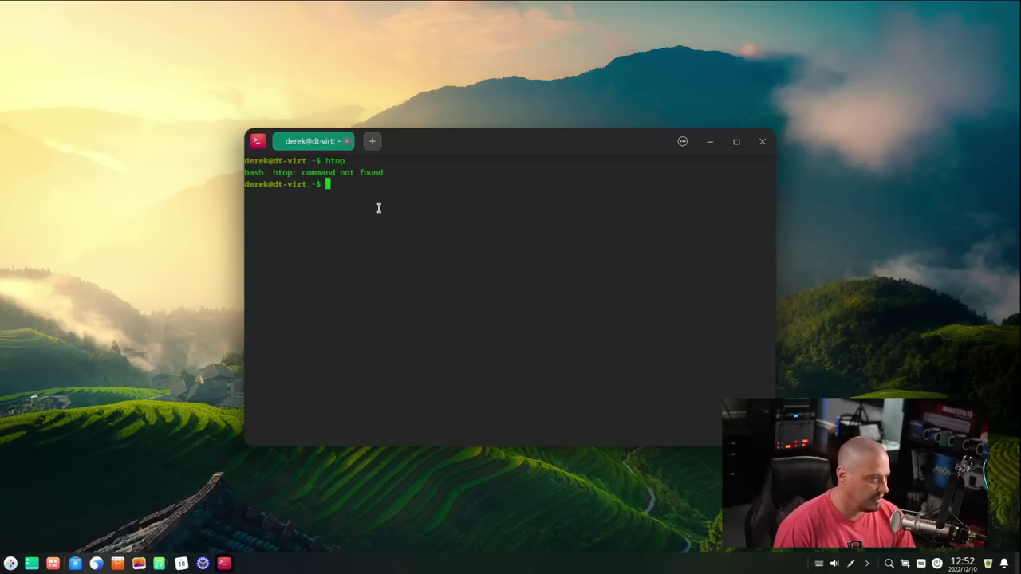
Step: Launch the Htop app, nudge its window down-right, then close both terminal windows
{"action": "left_click", "coordinate": [11, 564]}
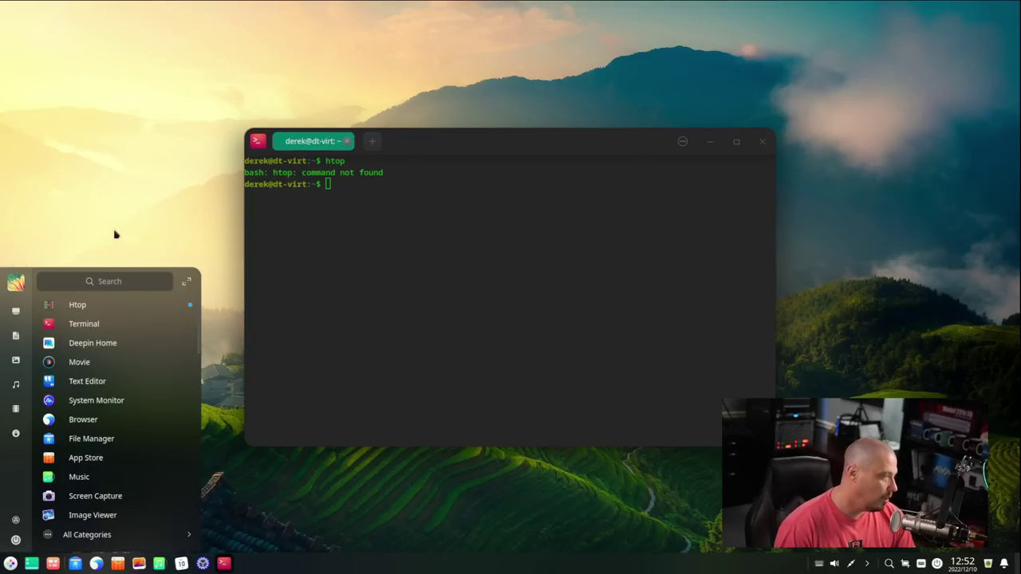
{"action": "left_click", "coordinate": [82, 313]}
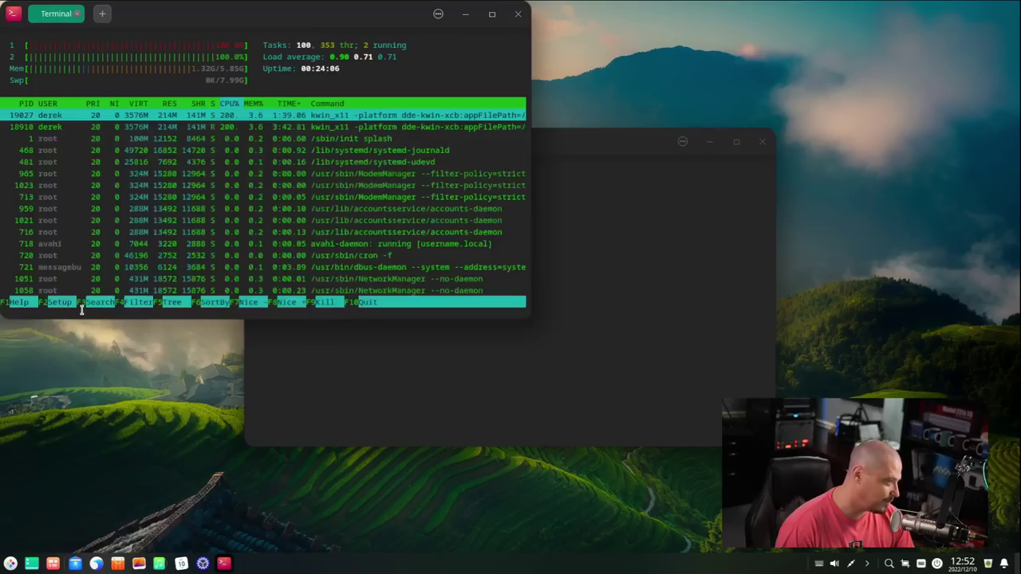
{"action": "left_click_drag", "start_coordinate": [148, 15], "coordinate": [230, 40]}
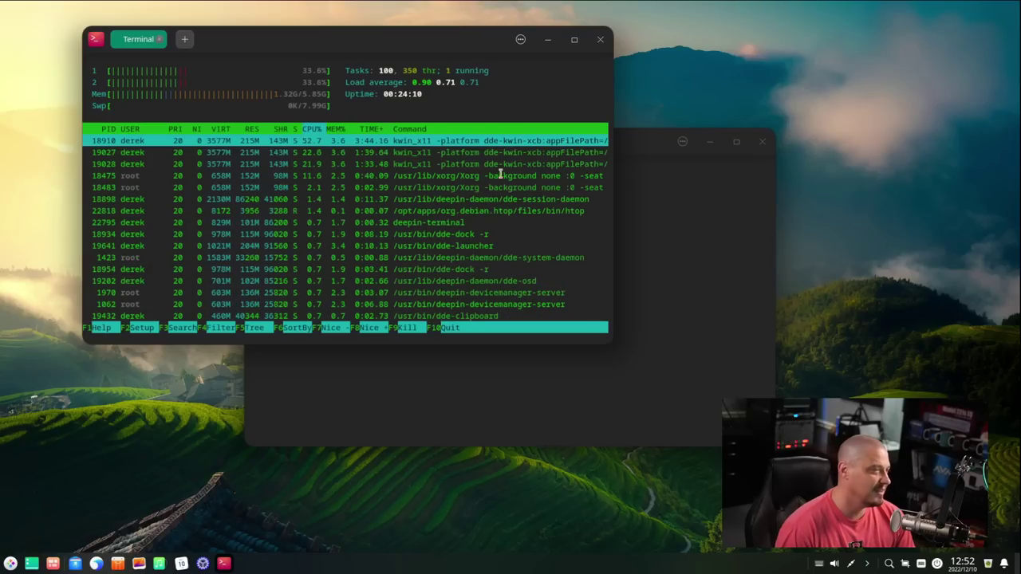
{"action": "left_click", "coordinate": [763, 141]}
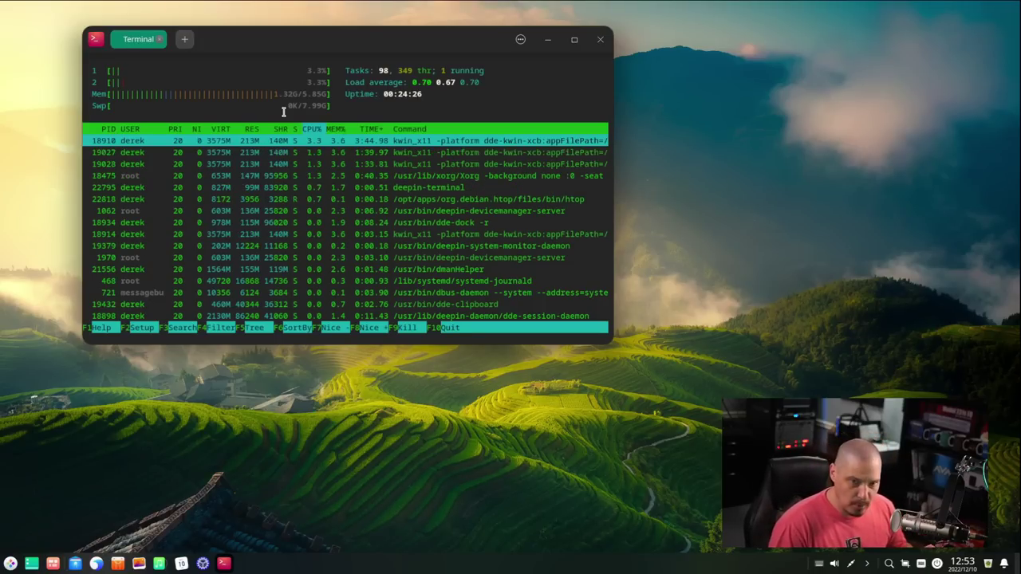
{"action": "left_click", "coordinate": [601, 40]}
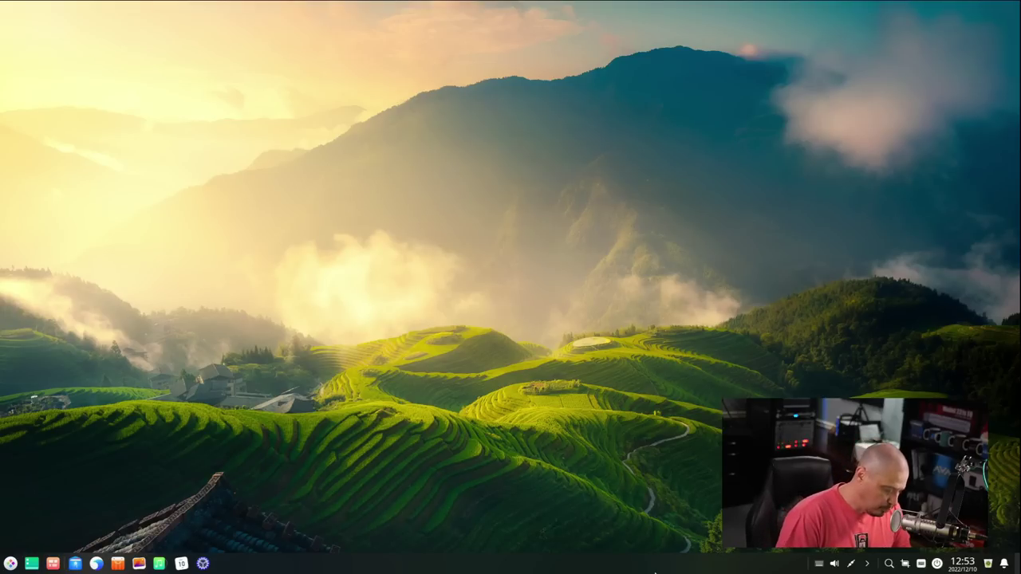
Step: Open a maximized terminal with enlarged text and run uname -r, showing kernel 5.15.77-amd64-desktop
{"action": "key", "text": "ctrl+alt+t"}
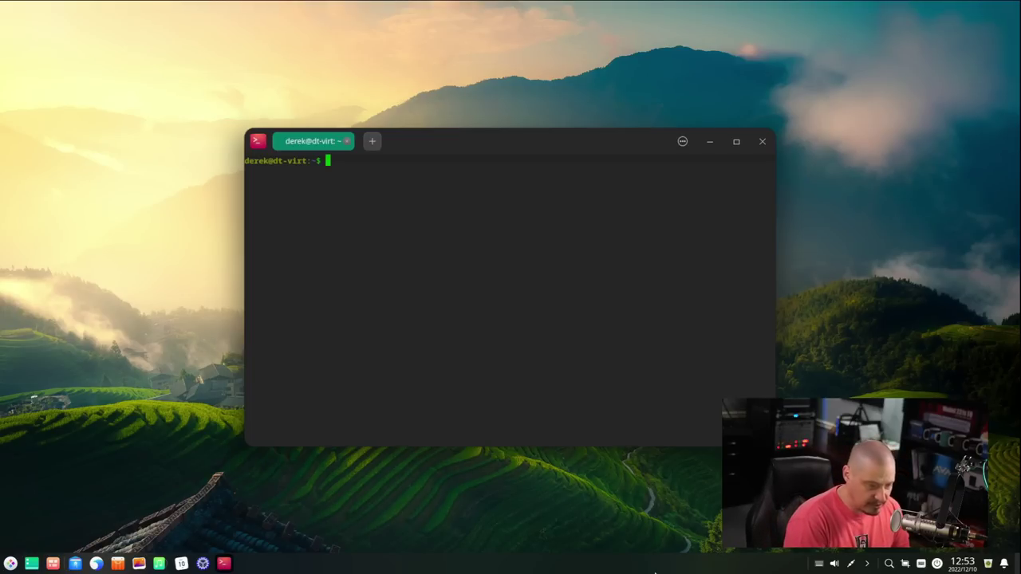
{"action": "double_click", "coordinate": [604, 145]}
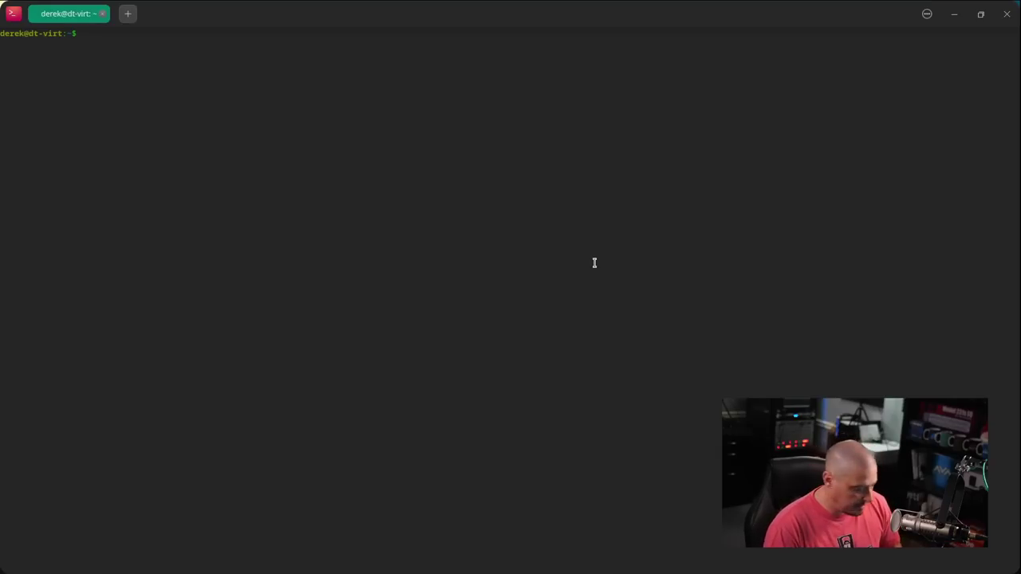
{"action": "type", "text": "+++"}
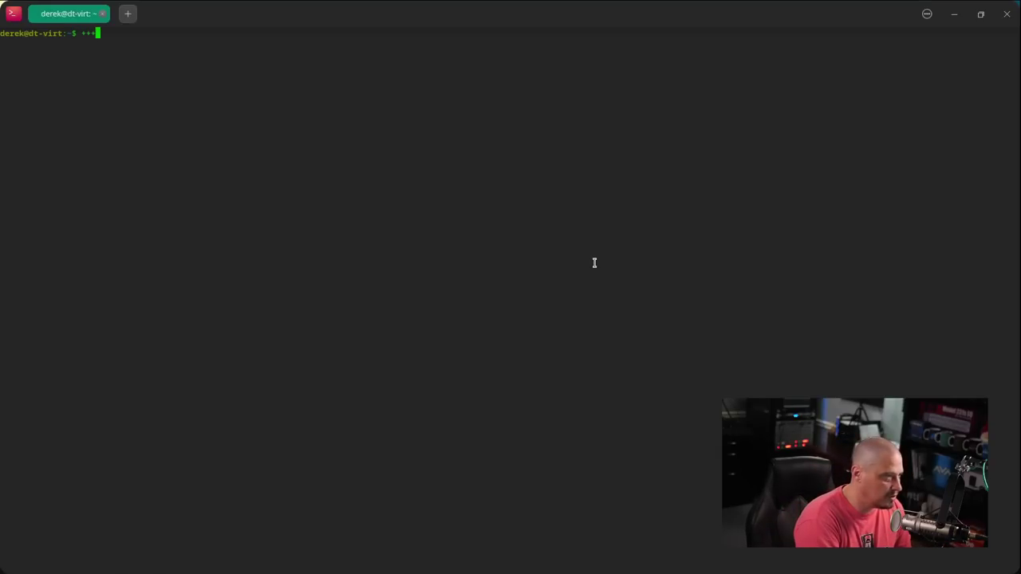
{"action": "key", "text": "ctrl+plus"}
{"action": "key", "text": "ctrl+plus"}
{"action": "key", "text": "ctrl+plus"}
{"action": "key", "text": "ctrl+plus"}
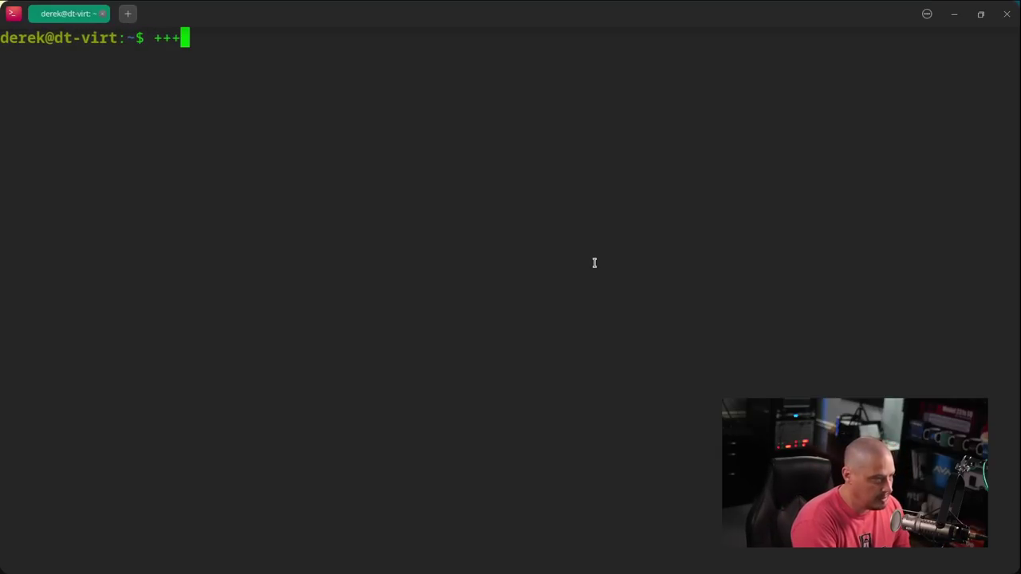
{"action": "key", "text": "BackSpace"}
{"action": "key", "text": "BackSpace"}
{"action": "key", "text": "BackSpace"}
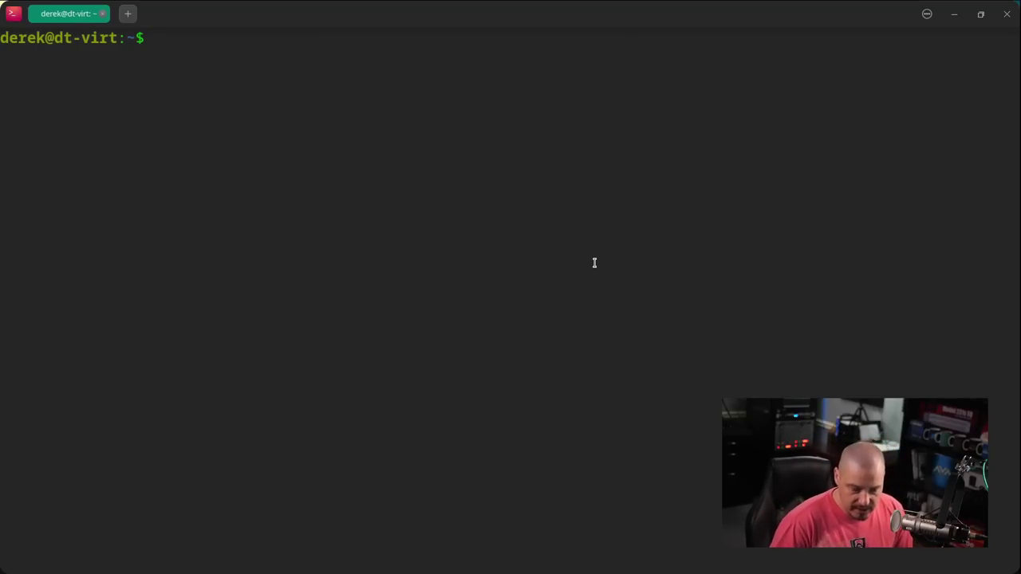
{"action": "type", "text": "uname -r"}
{"action": "key", "text": "Return"}
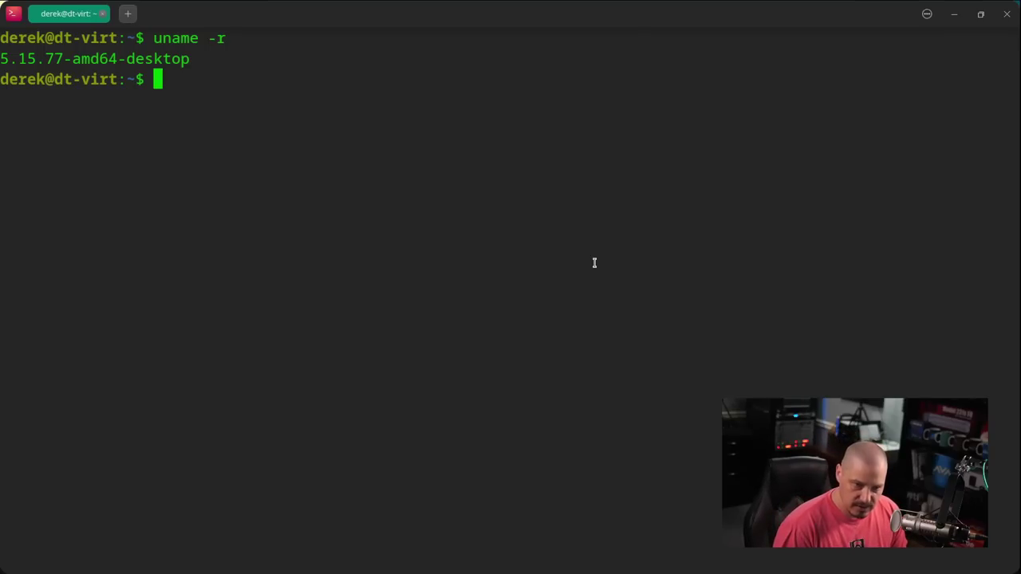
Step: Run apt list --installed, then pipe it through wc -l to count 1775 packages
{"action": "type", "text": "apt "}
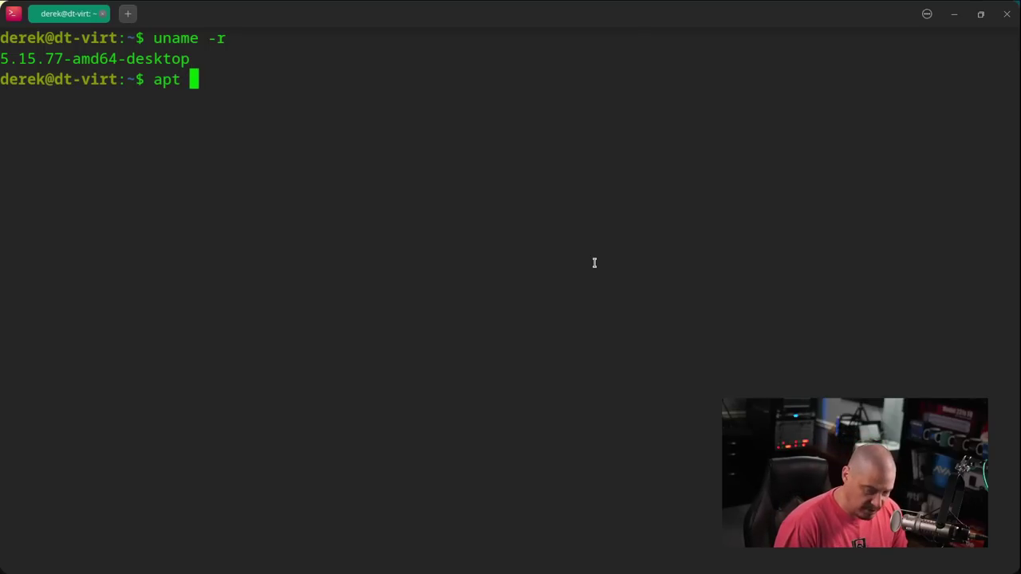
{"action": "type", "text": "list "}
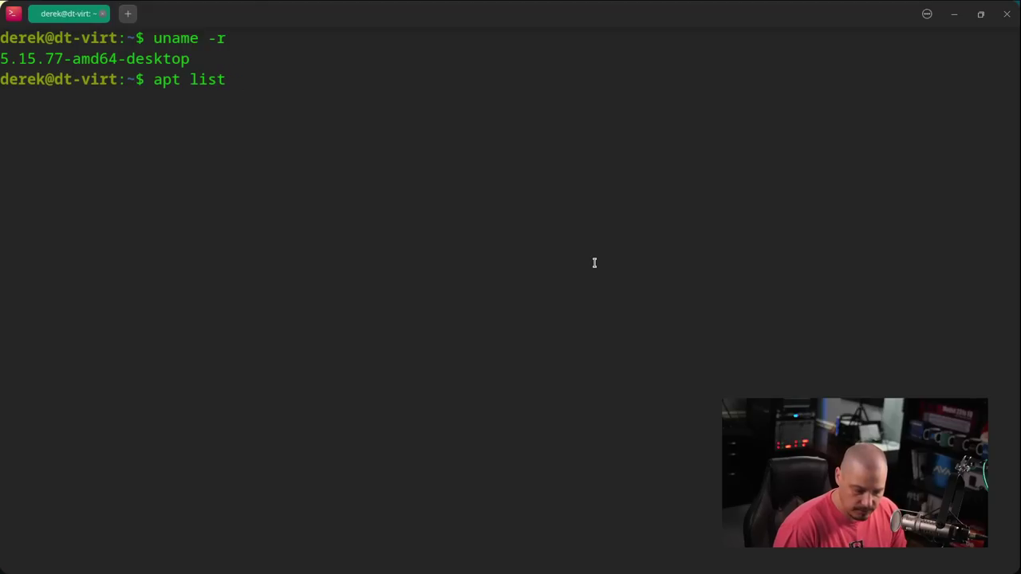
{"action": "type", "text": "--installed"}
{"action": "key", "text": "Return"}
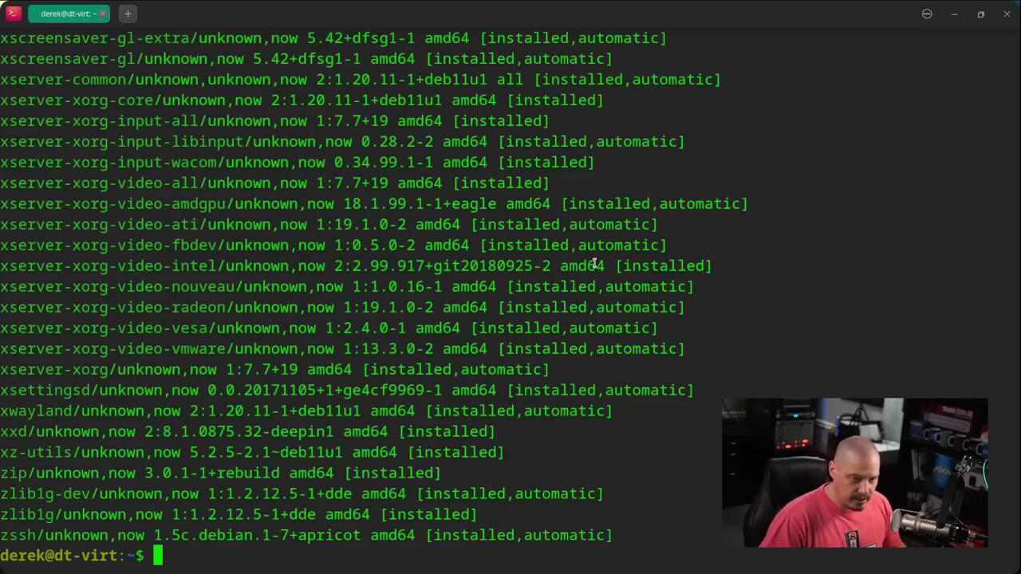
{"action": "key", "text": "Up"}
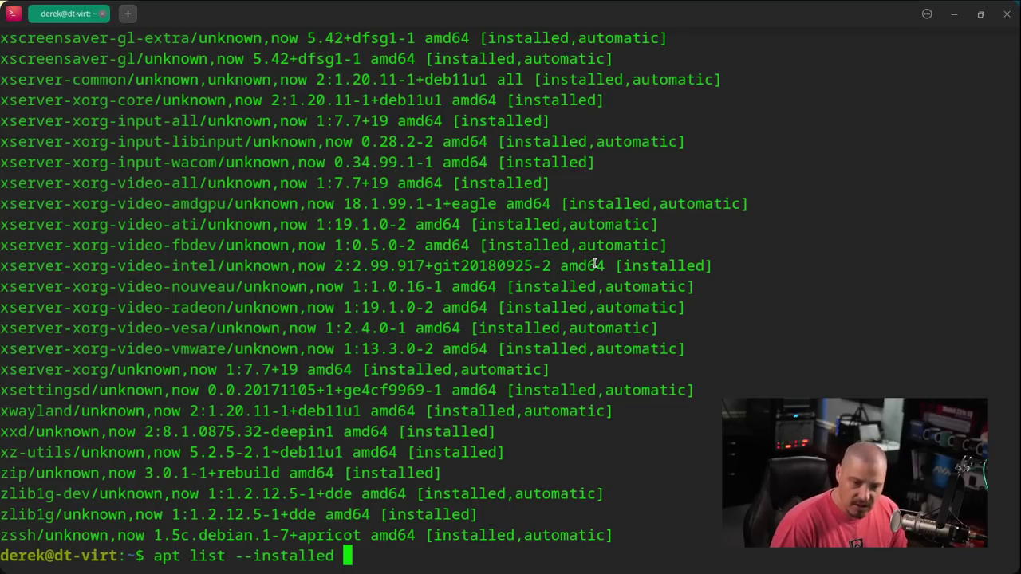
{"action": "type", "text": "| "}
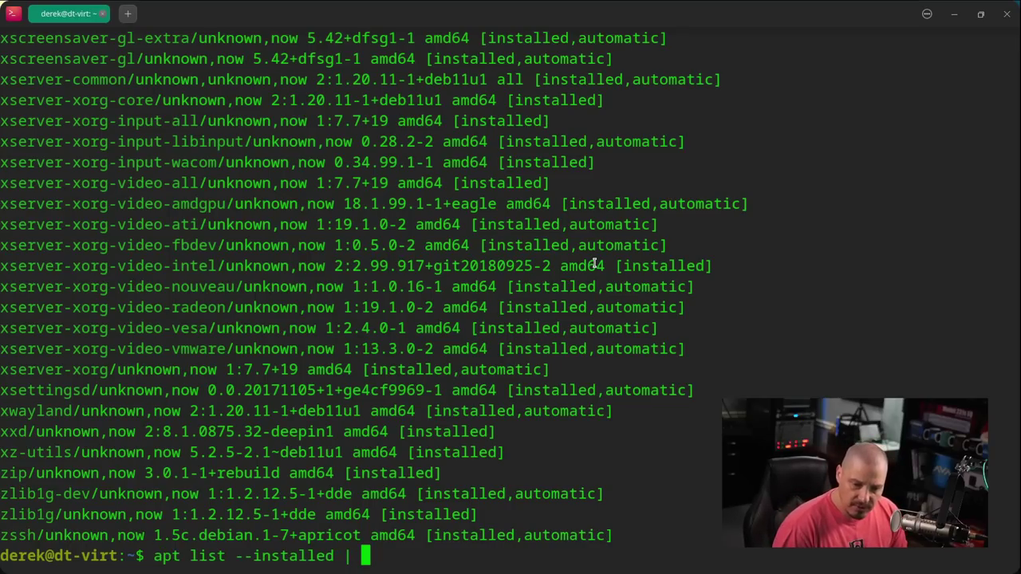
{"action": "type", "text": "wc "}
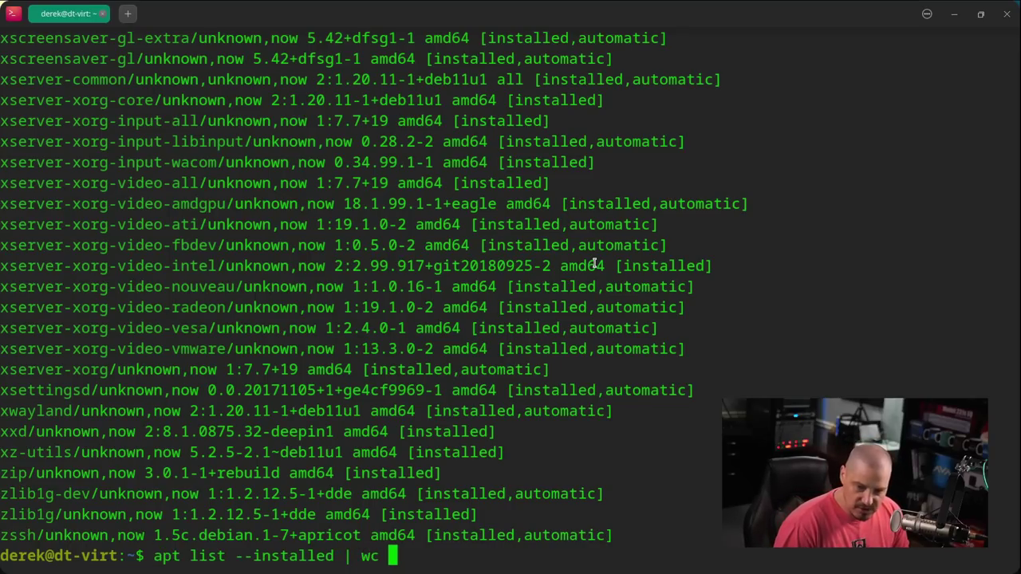
{"action": "type", "text": "-l"}
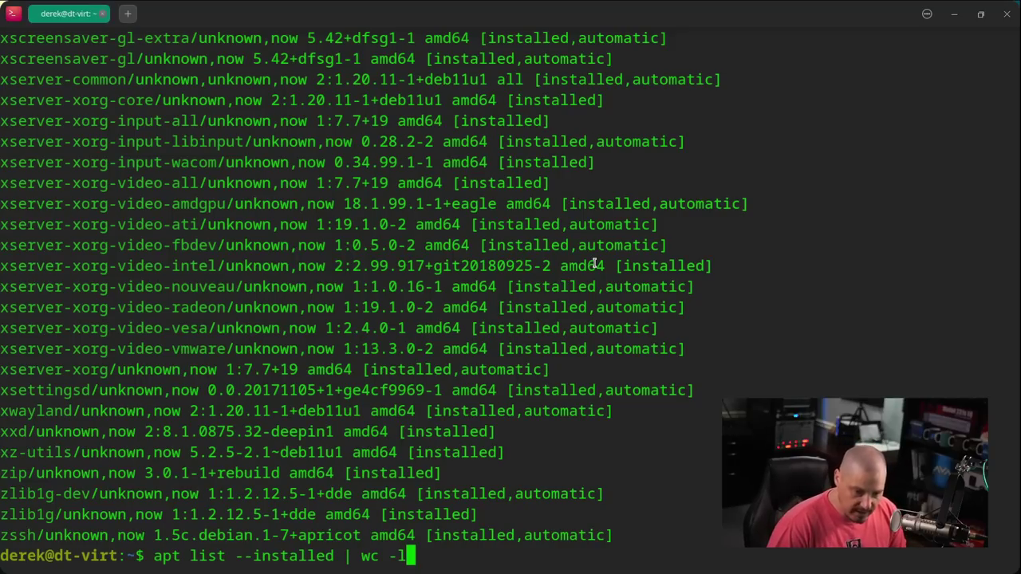
{"action": "key", "text": "Return"}
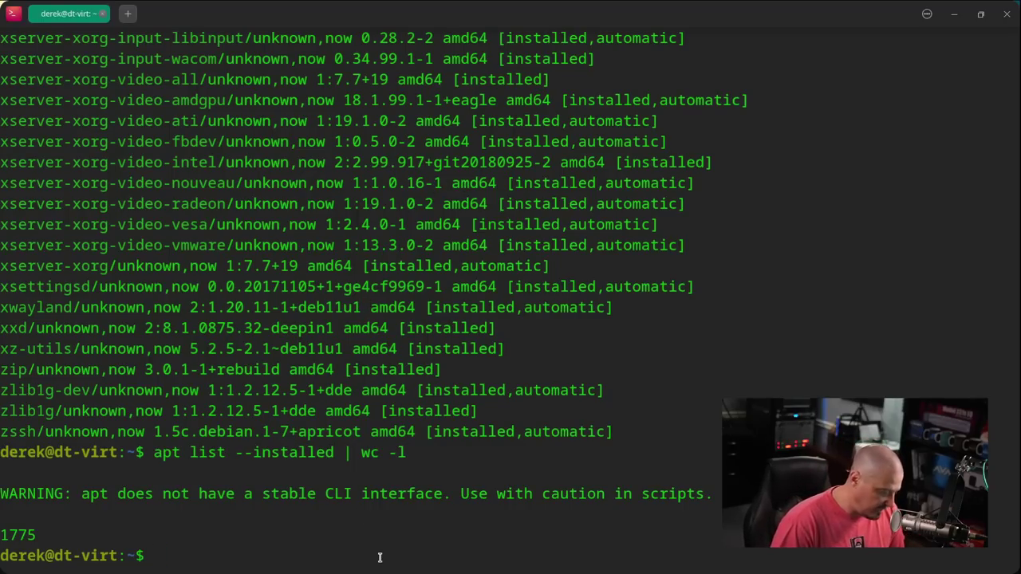
Step: Run whereis snapd and whereis flatpak, finding neither, then close the terminal
{"action": "type", "text": "whereis"}
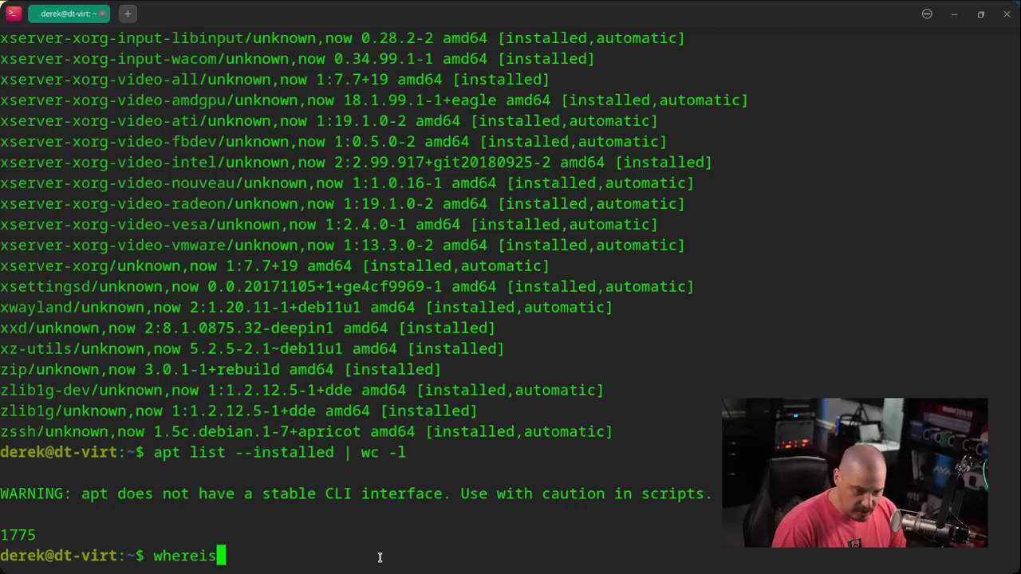
{"action": "type", "text": " snap"}
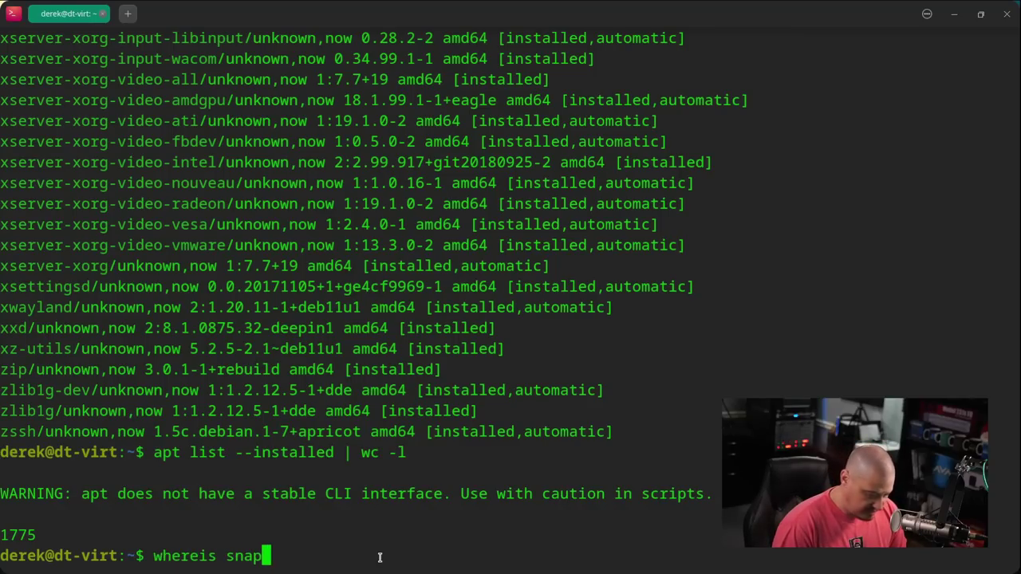
{"action": "type", "text": "d"}
{"action": "key", "text": "Return"}
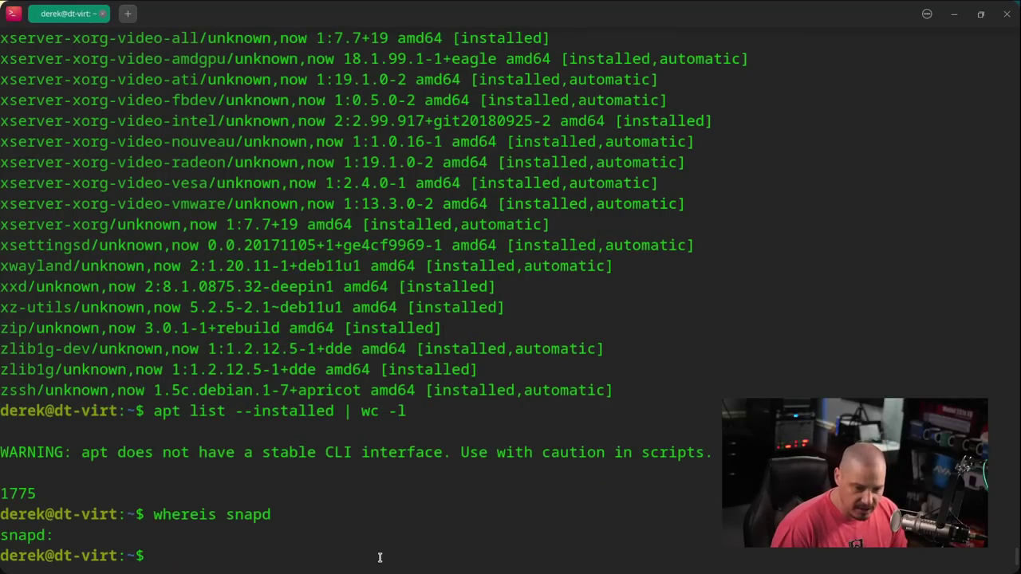
{"action": "key", "text": "Up"}
{"action": "key", "text": "BackSpace"}
{"action": "key", "text": "BackSpace"}
{"action": "key", "text": "BackSpace"}
{"action": "key", "text": "BackSpace"}
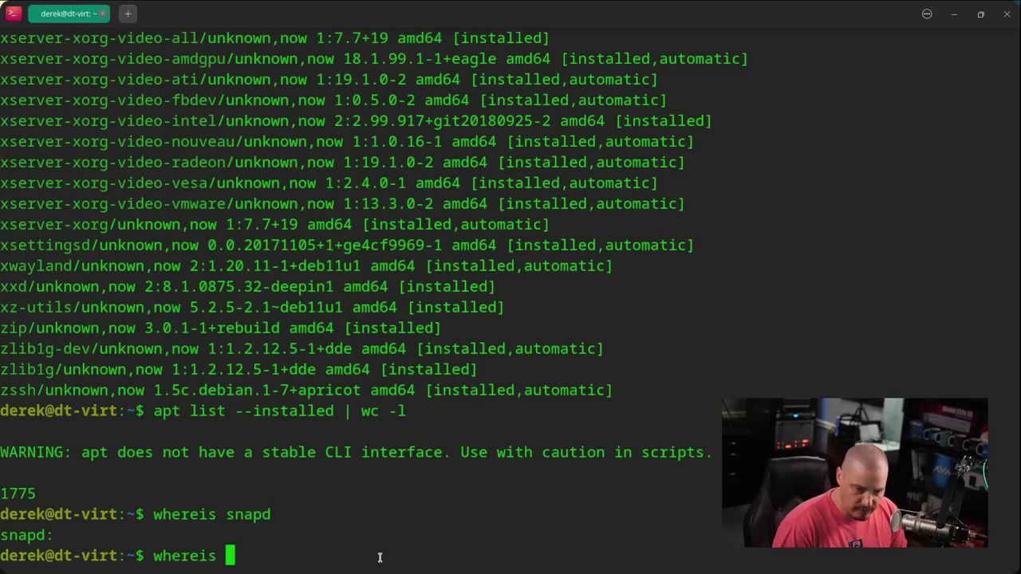
{"action": "type", "text": "flatpak"}
{"action": "key", "text": "Return"}
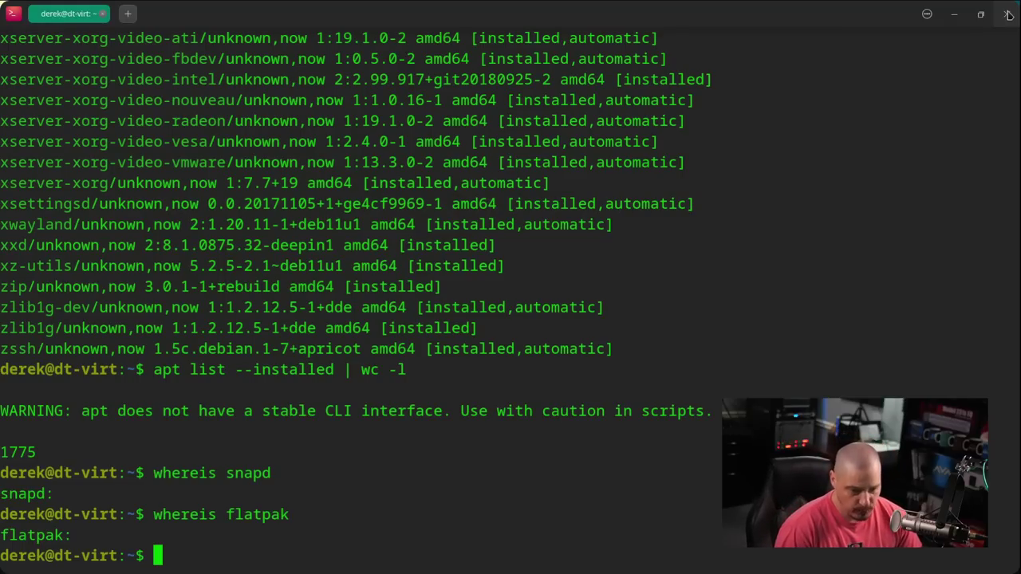
{"action": "left_click", "coordinate": [1008, 15]}
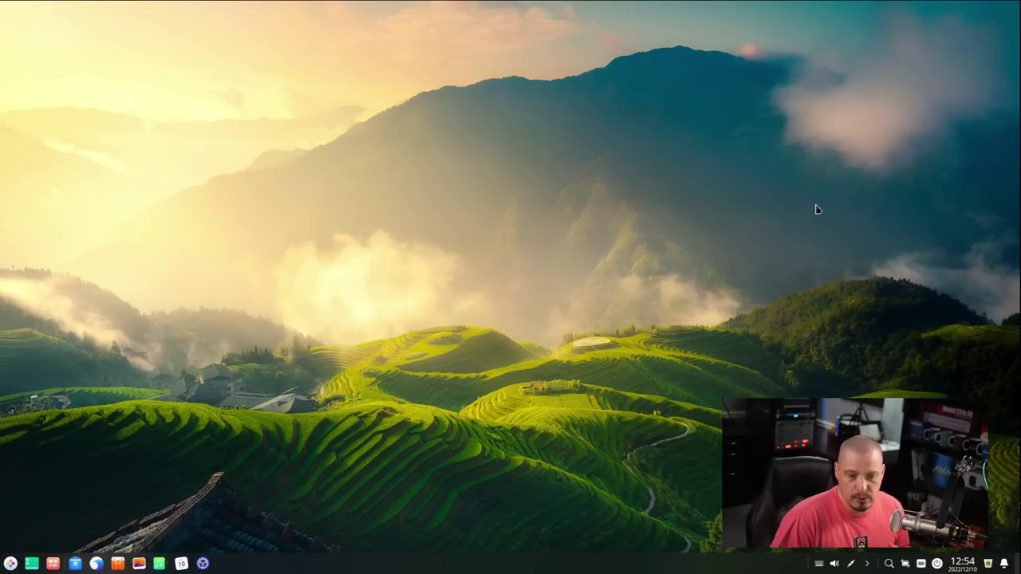
{"action": "right_click", "coordinate": [458, 240]}
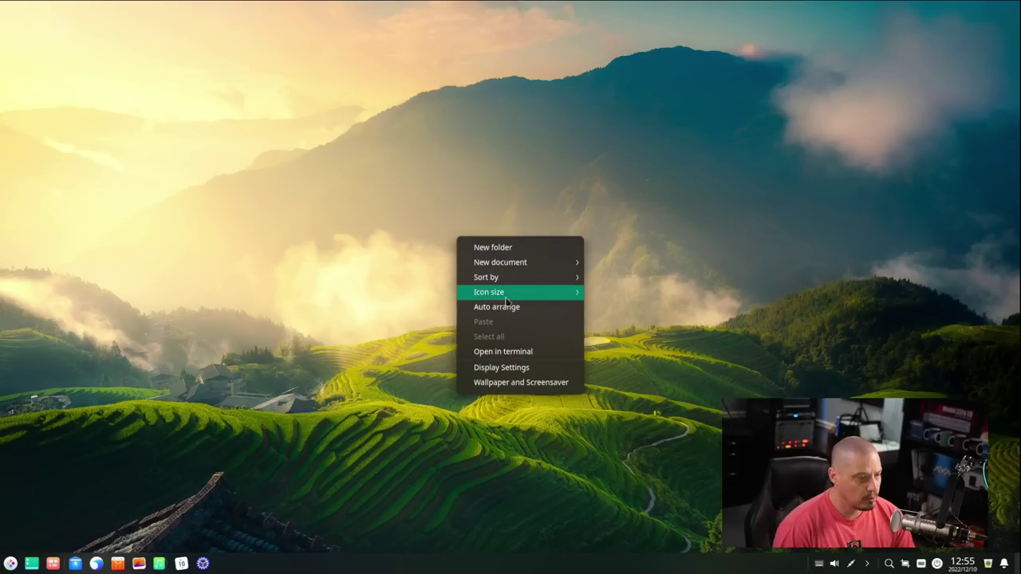
{"action": "left_click", "coordinate": [521, 383]}
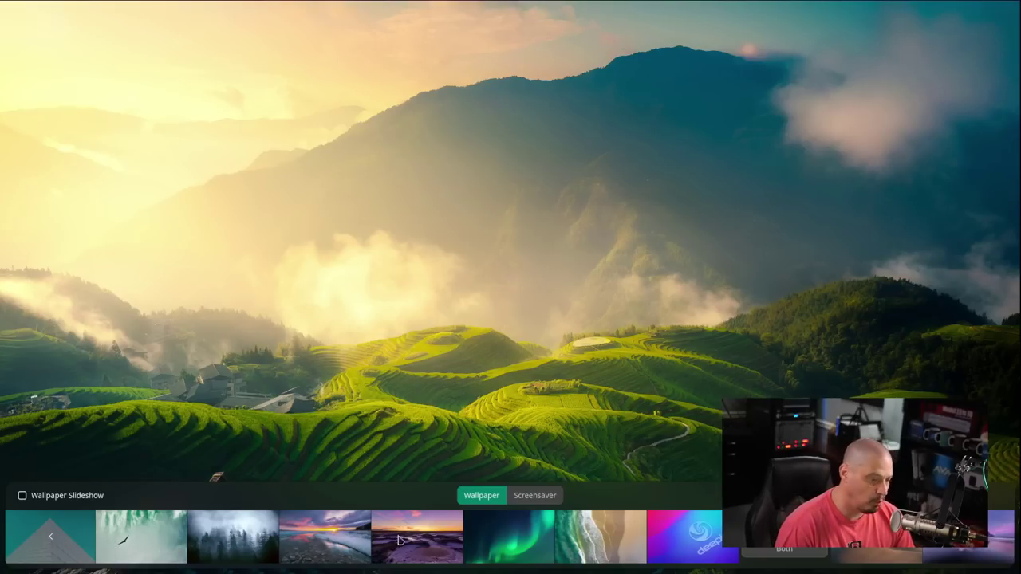
{"action": "left_click", "coordinate": [604, 542]}
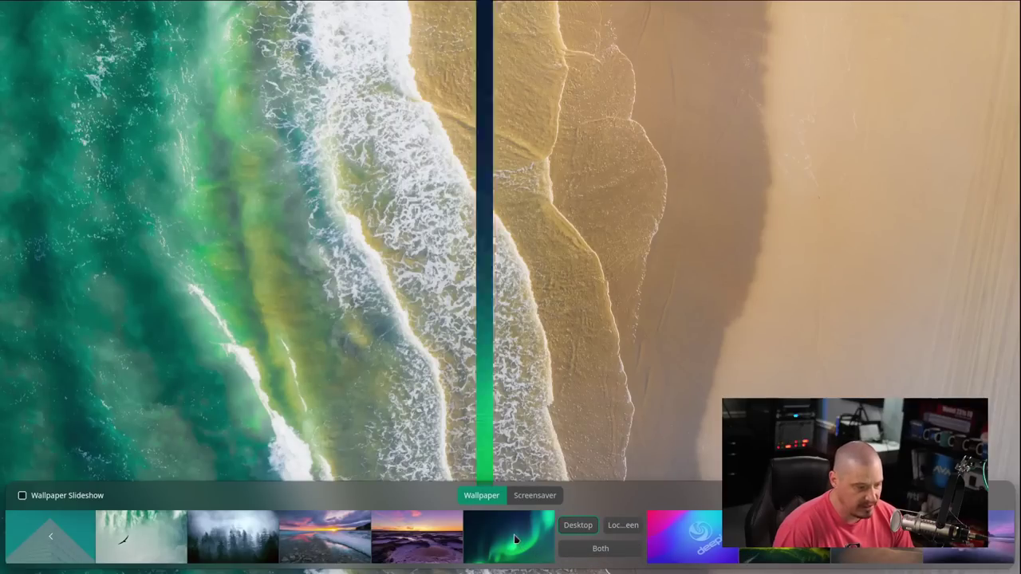
{"action": "left_click", "coordinate": [514, 540]}
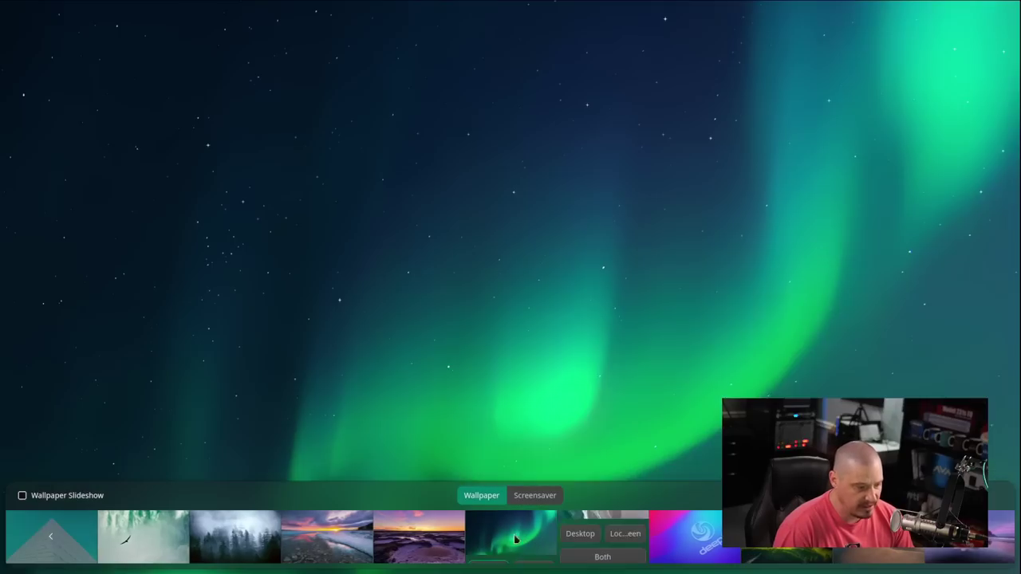
{"action": "left_click", "coordinate": [342, 546]}
{"action": "left_click", "coordinate": [877, 556]}
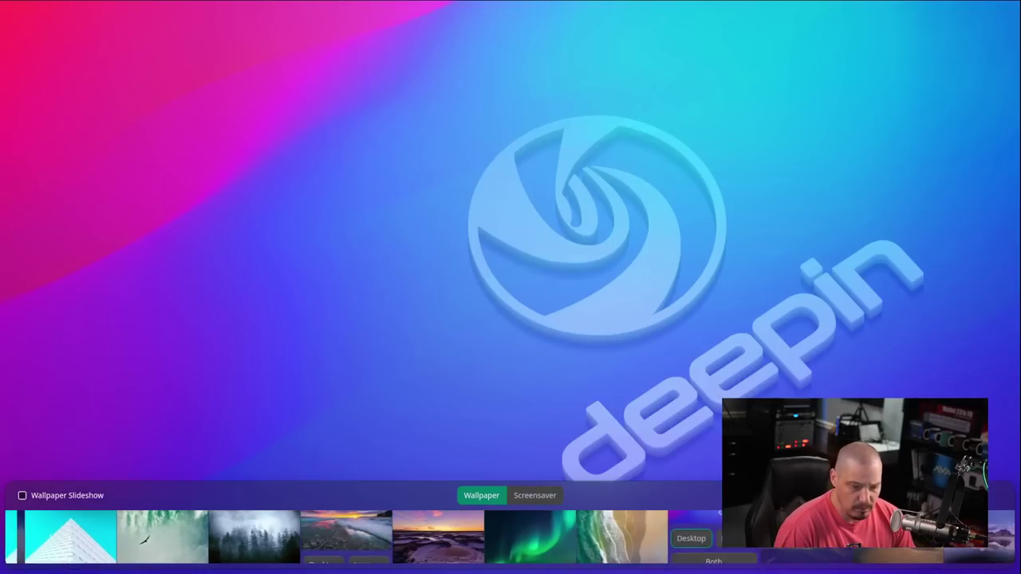
{"action": "left_click", "coordinate": [702, 544]}
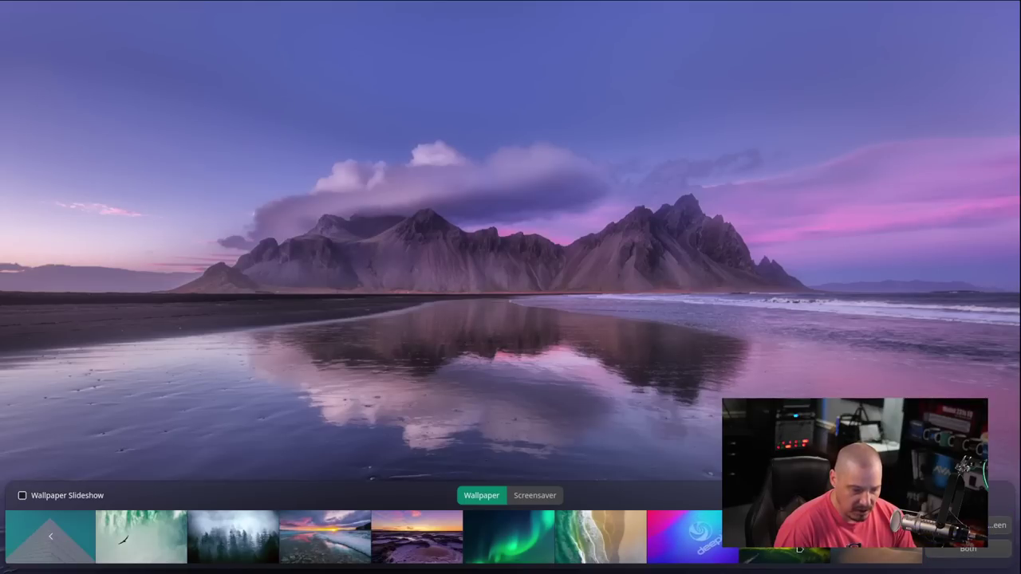
{"action": "left_click", "coordinate": [785, 535]}
{"action": "left_click", "coordinate": [717, 332]}
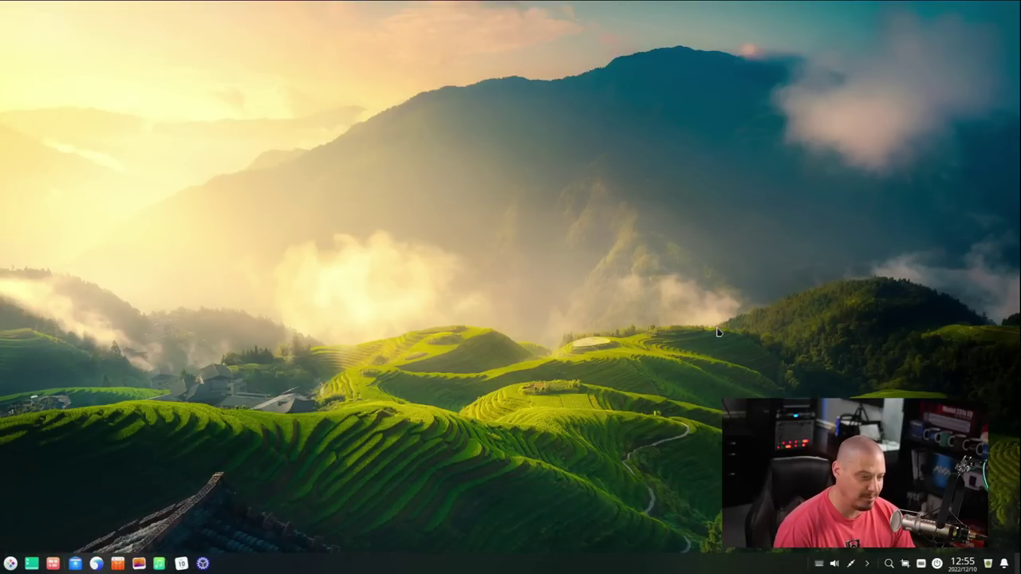